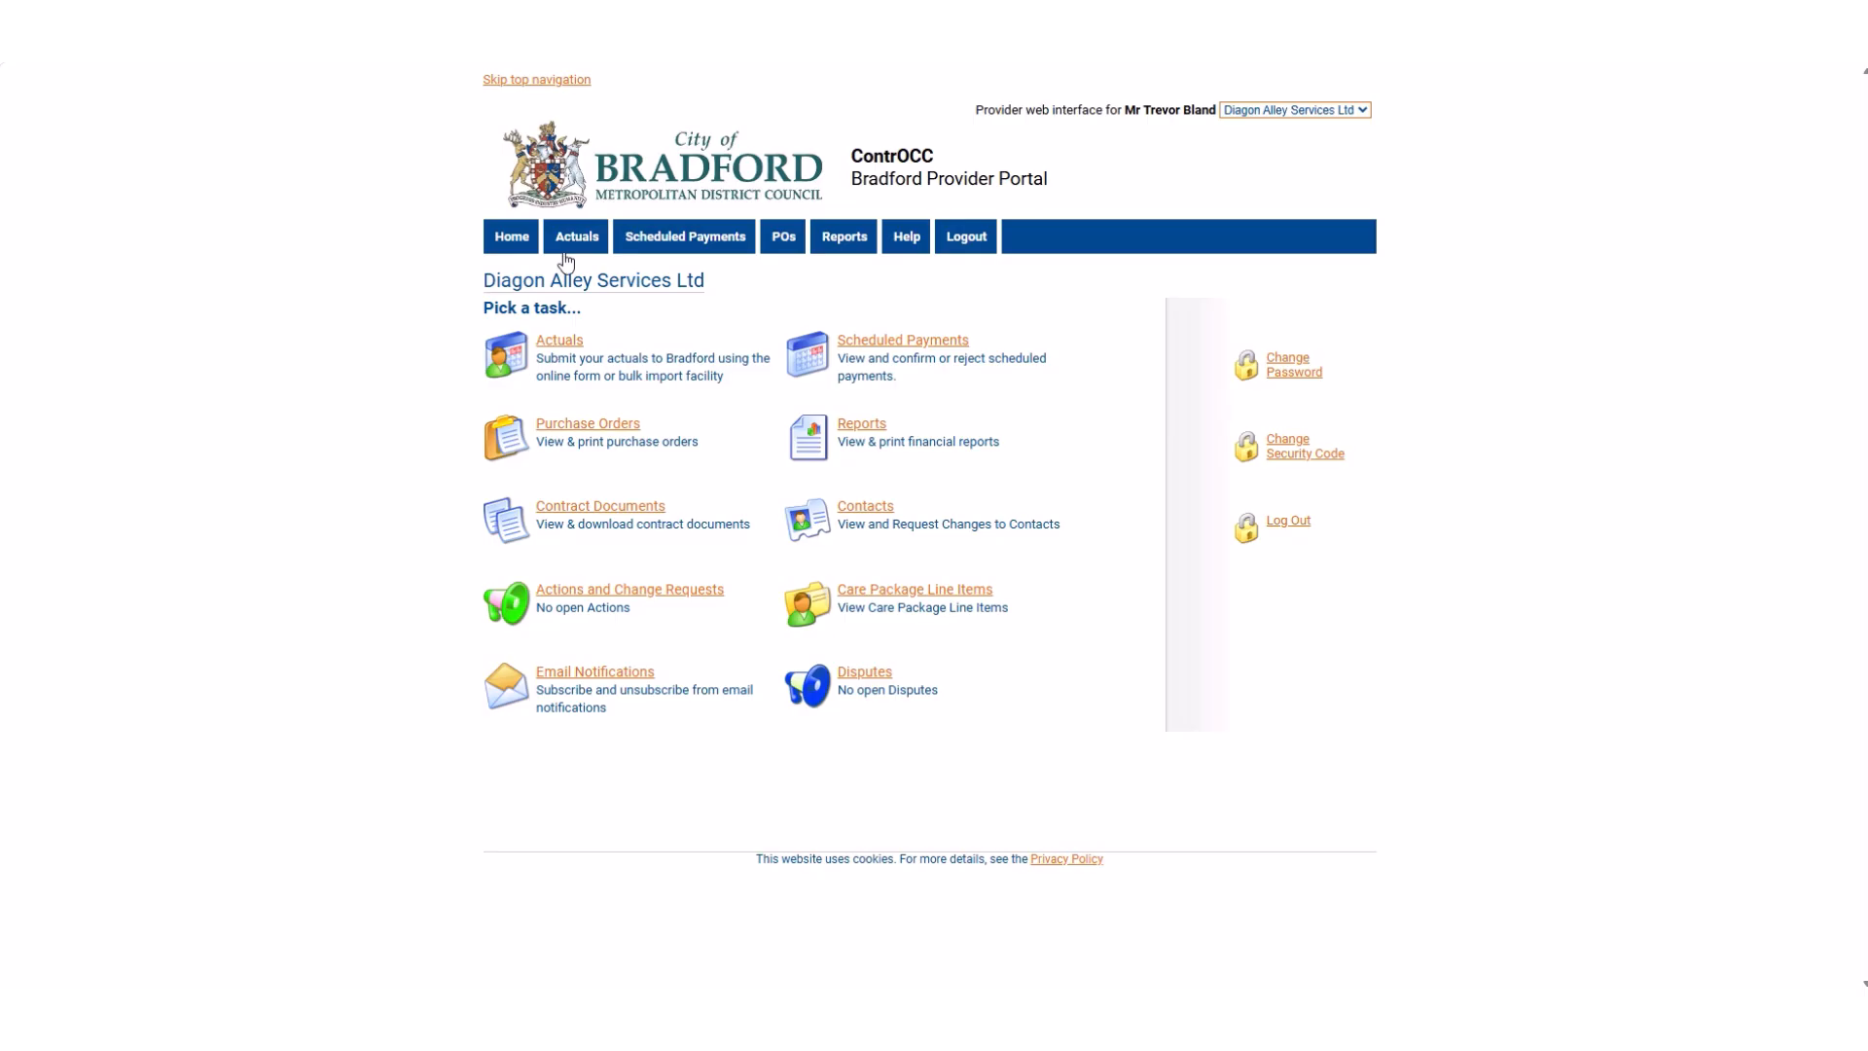
# Open the online actuals submission for the Florean Fortescue's service.
pyautogui.click(584, 252)
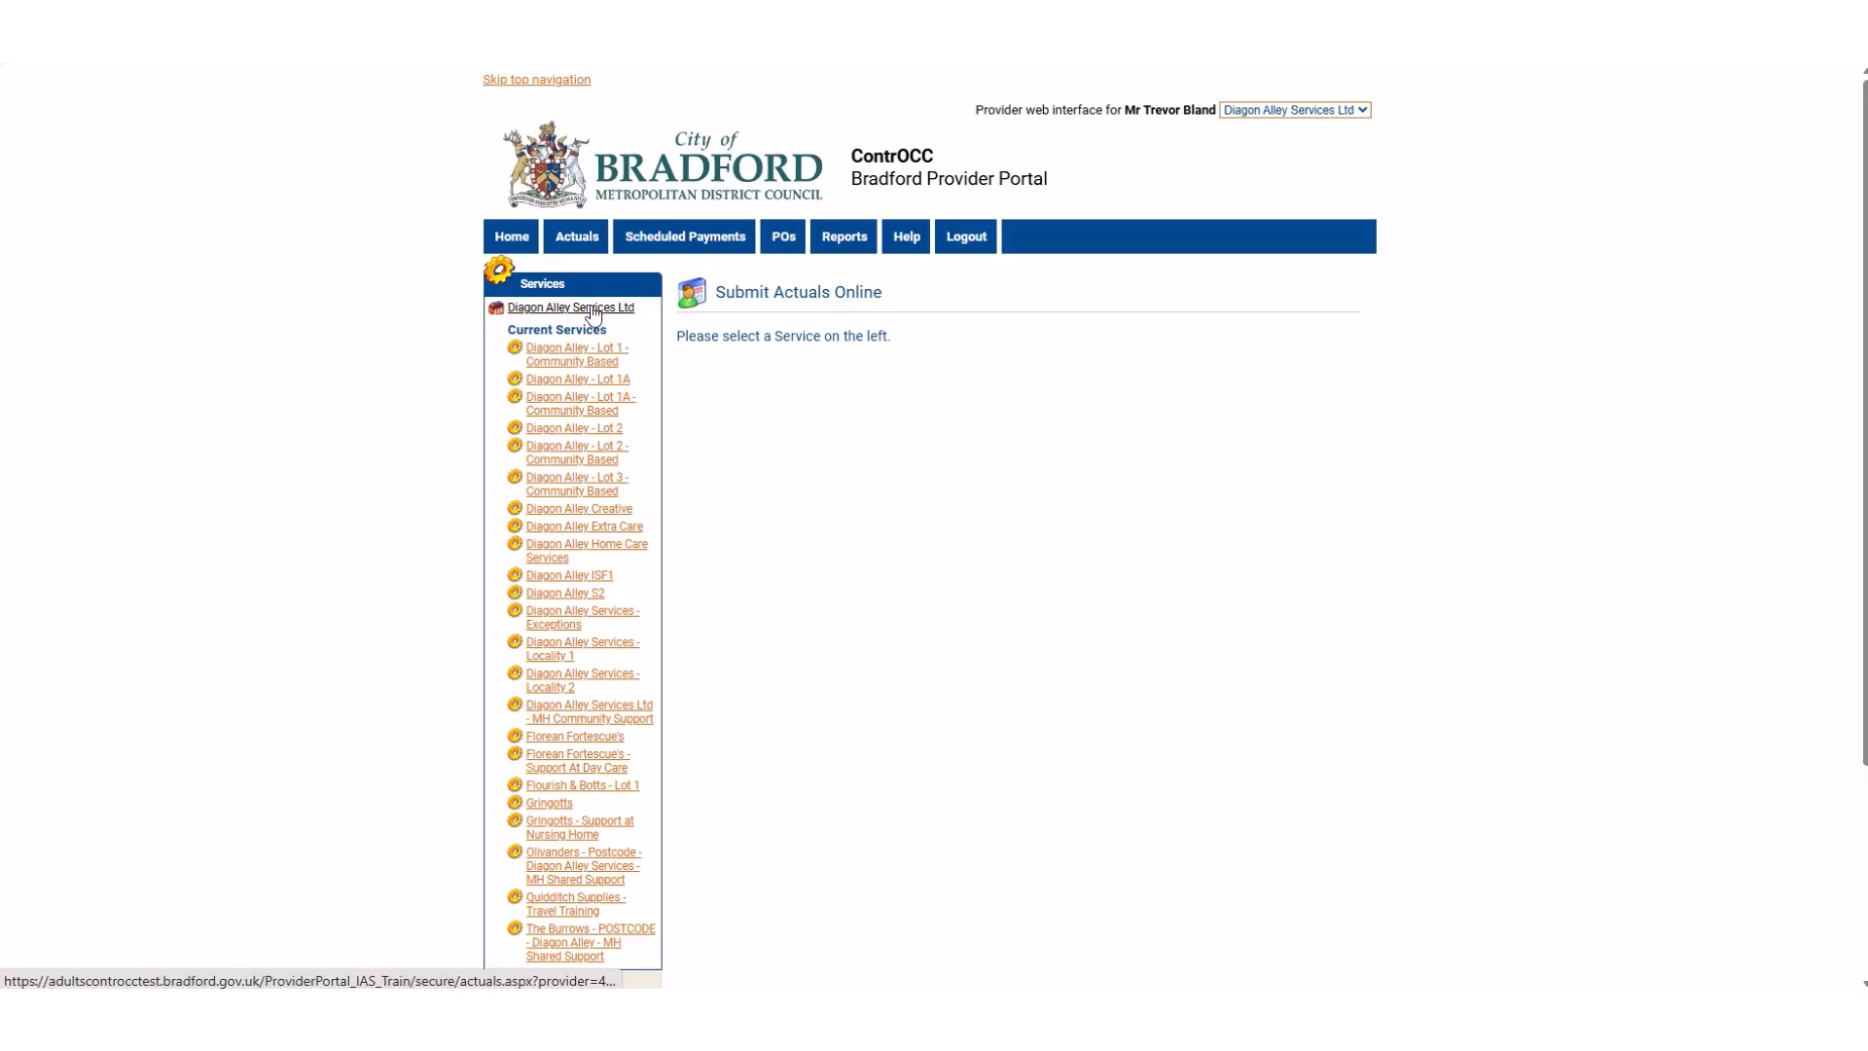
pyautogui.click(588, 740)
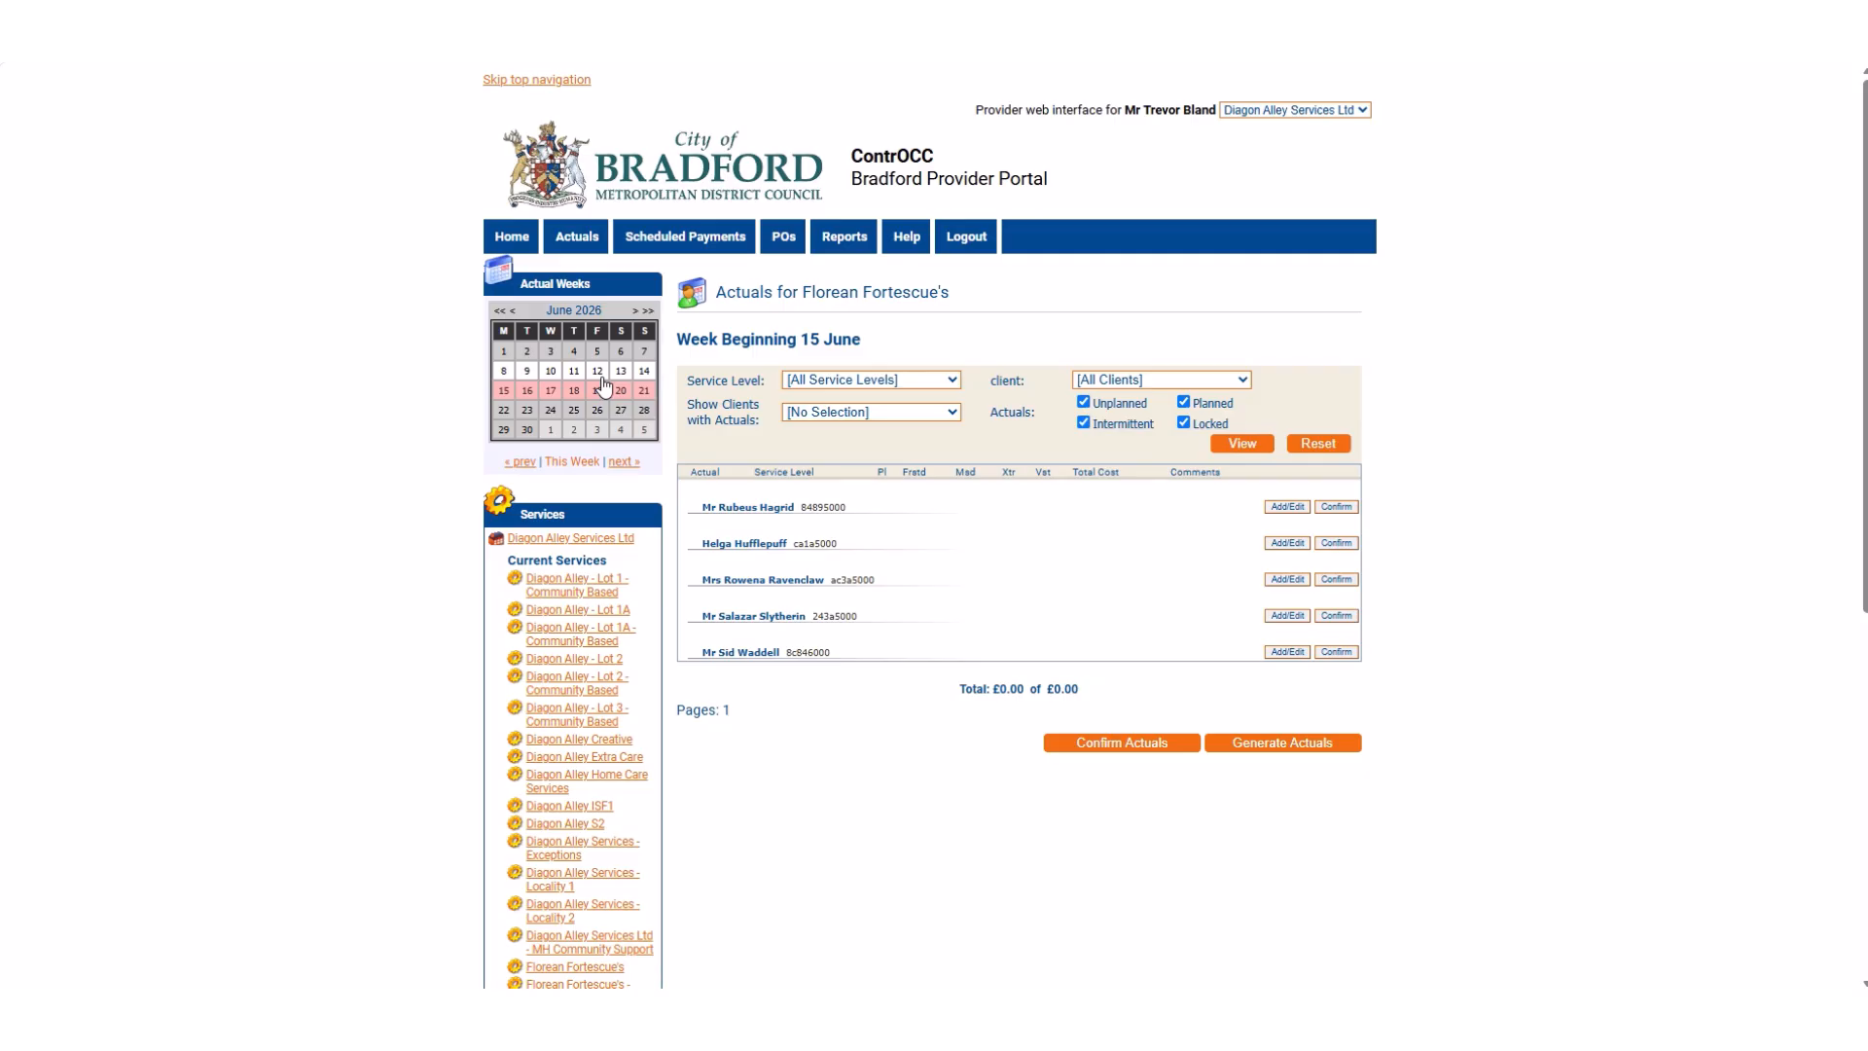
# Browse the actuals calendar back month by month to March 2026 and return to June 2026.
pyautogui.click(512, 313)
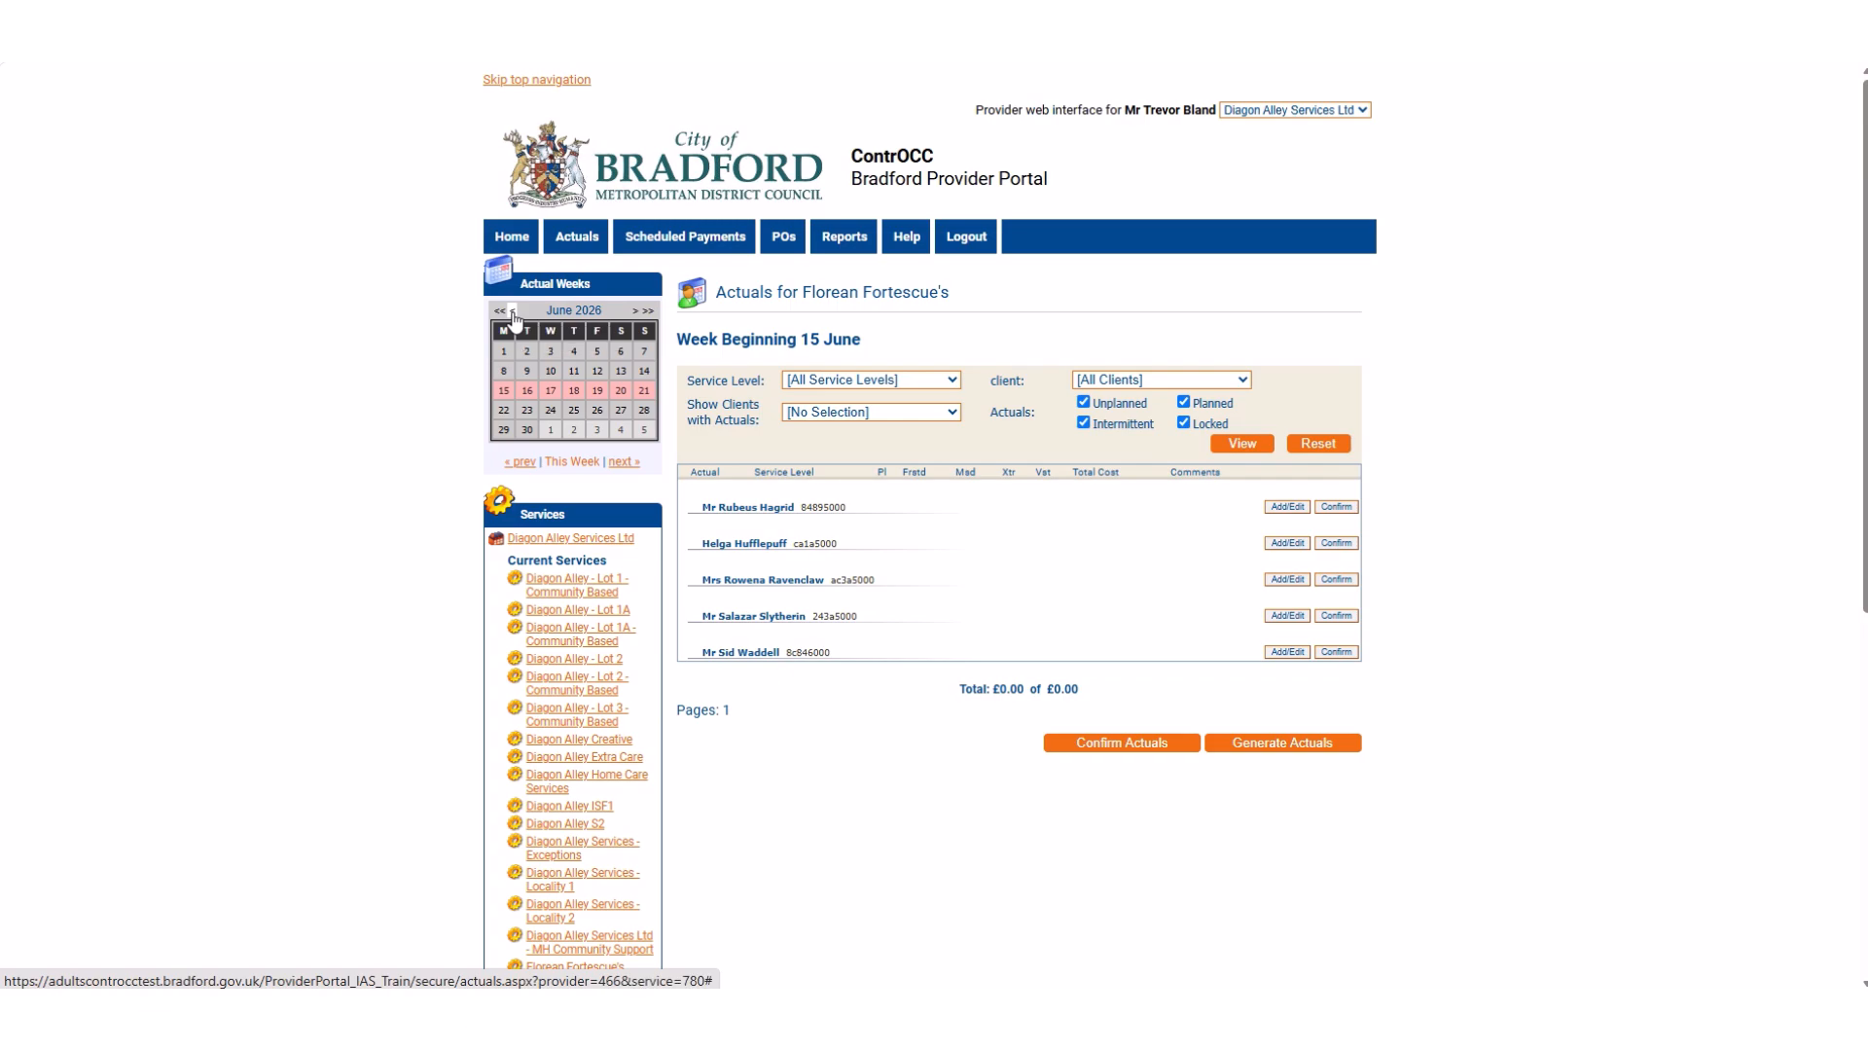
pyautogui.click(513, 313)
pyautogui.click(513, 314)
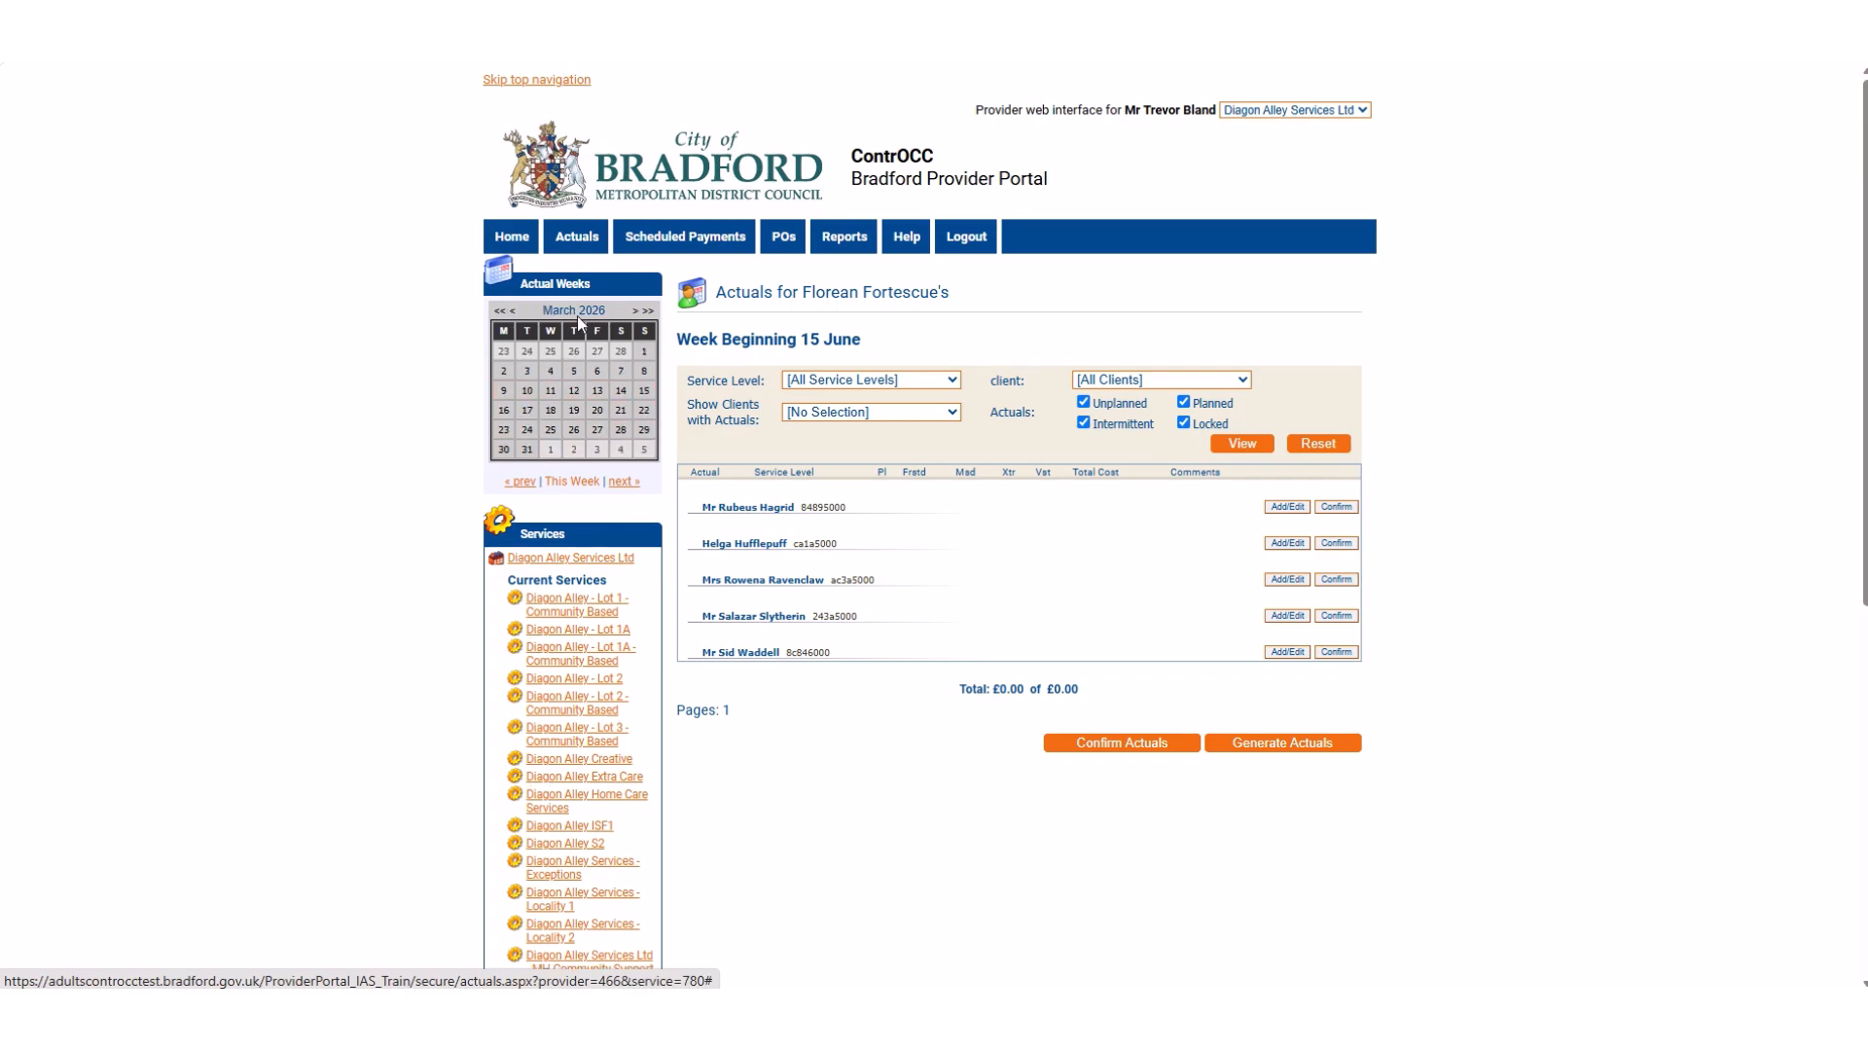
pyautogui.click(634, 311)
pyautogui.click(633, 311)
pyautogui.click(634, 312)
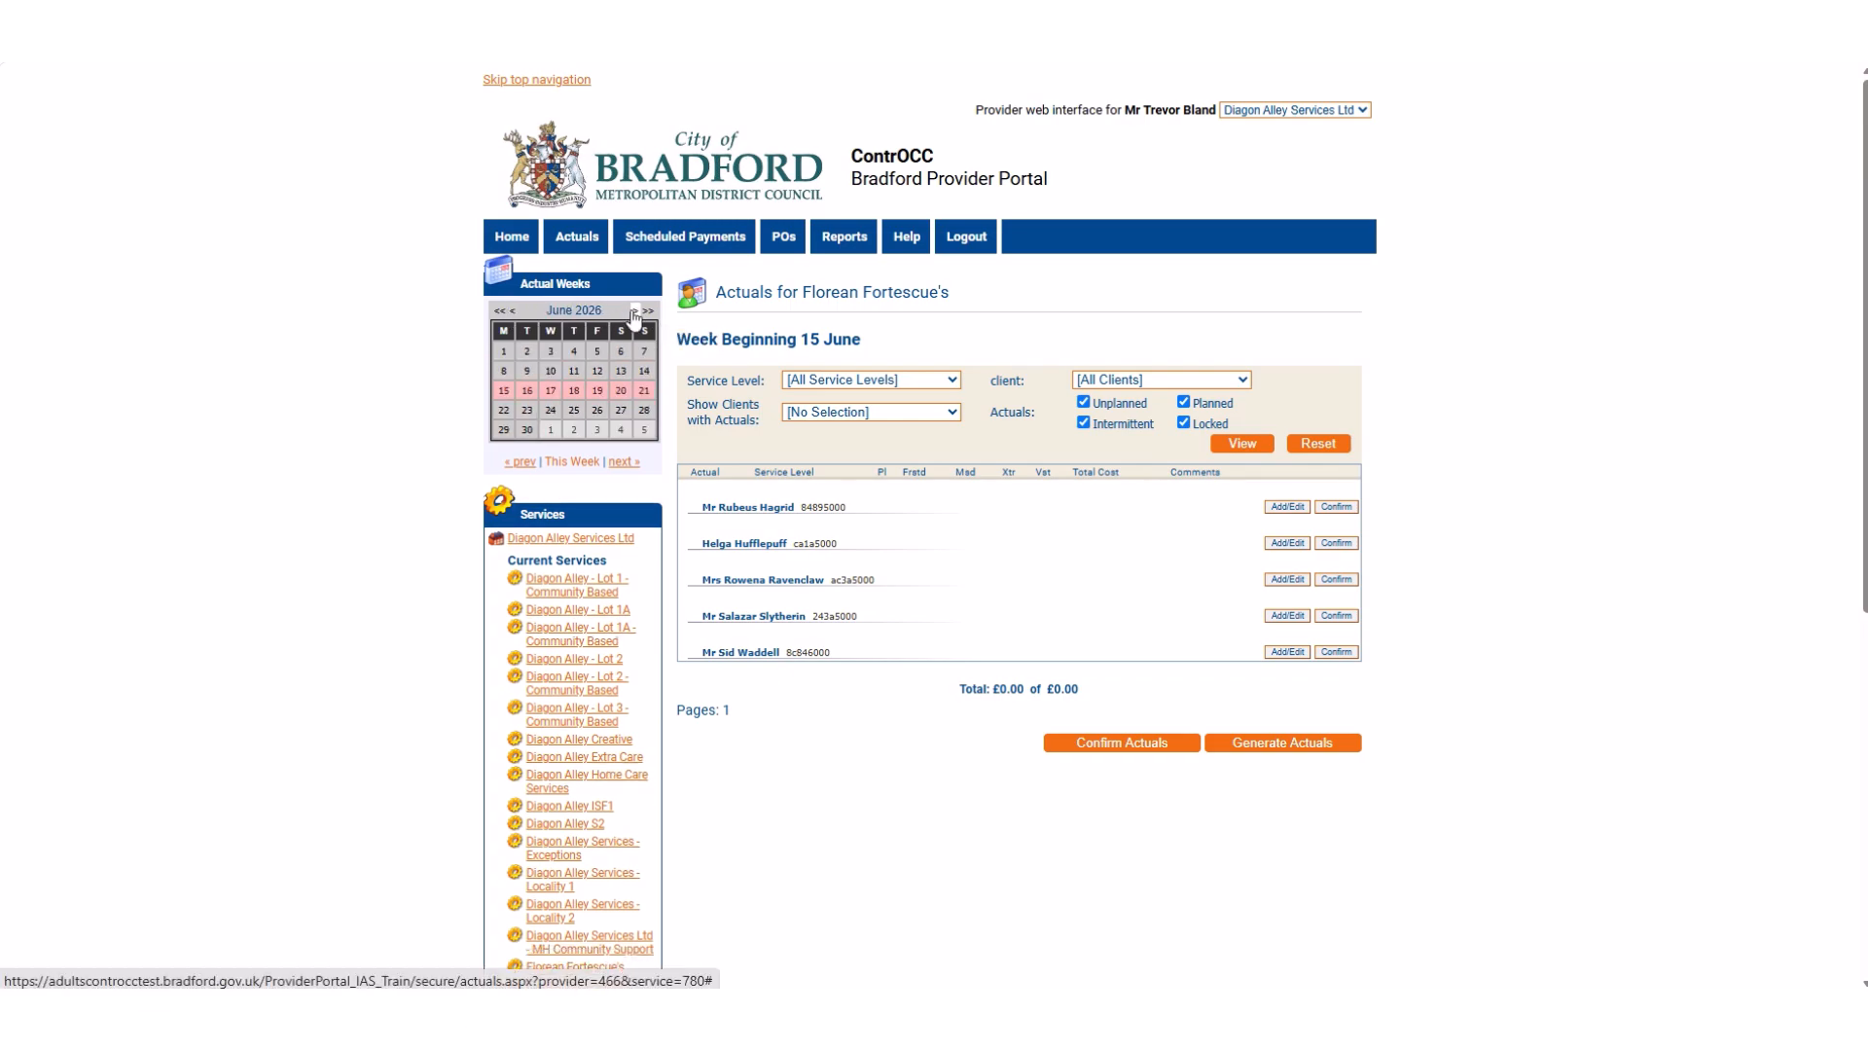
# Go to September 2022 in the actuals calendar and display the week beginning 19 September.
pyautogui.click(499, 311)
pyautogui.click(499, 312)
pyautogui.click(499, 311)
pyautogui.click(499, 311)
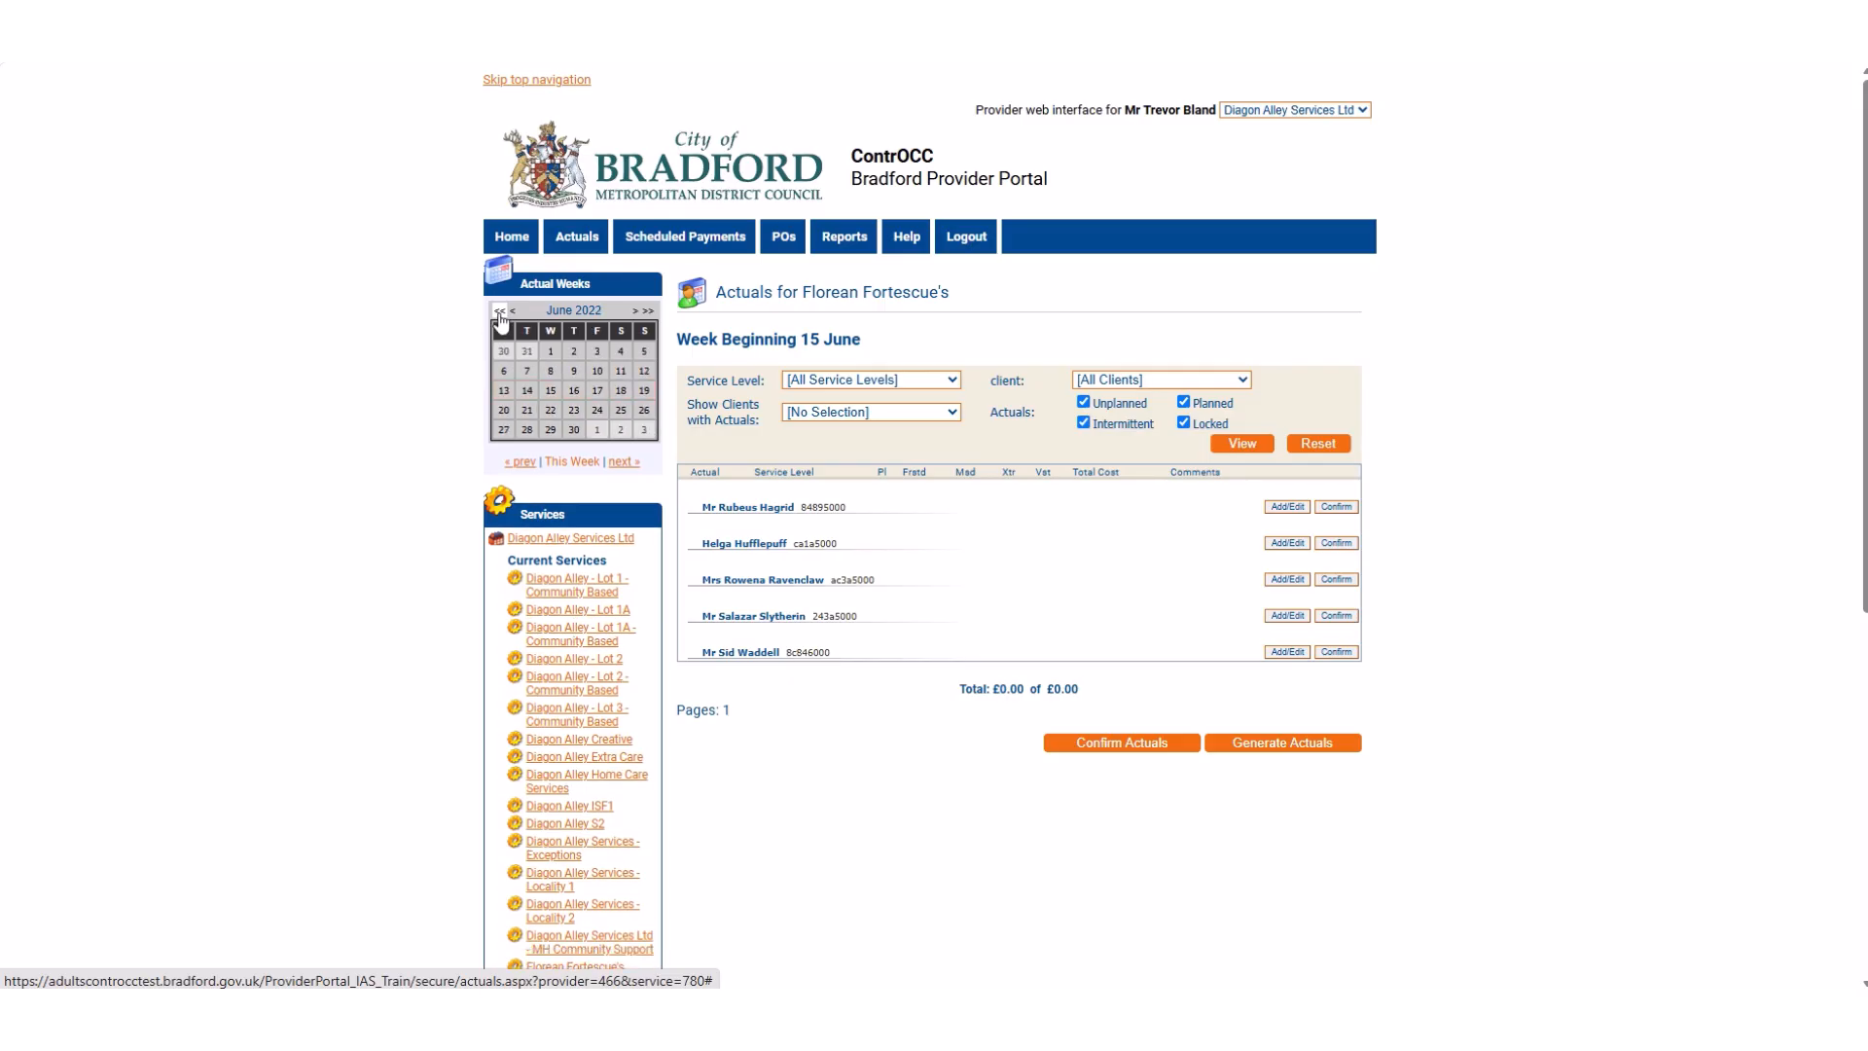
pyautogui.click(636, 312)
pyautogui.click(635, 312)
pyautogui.click(636, 313)
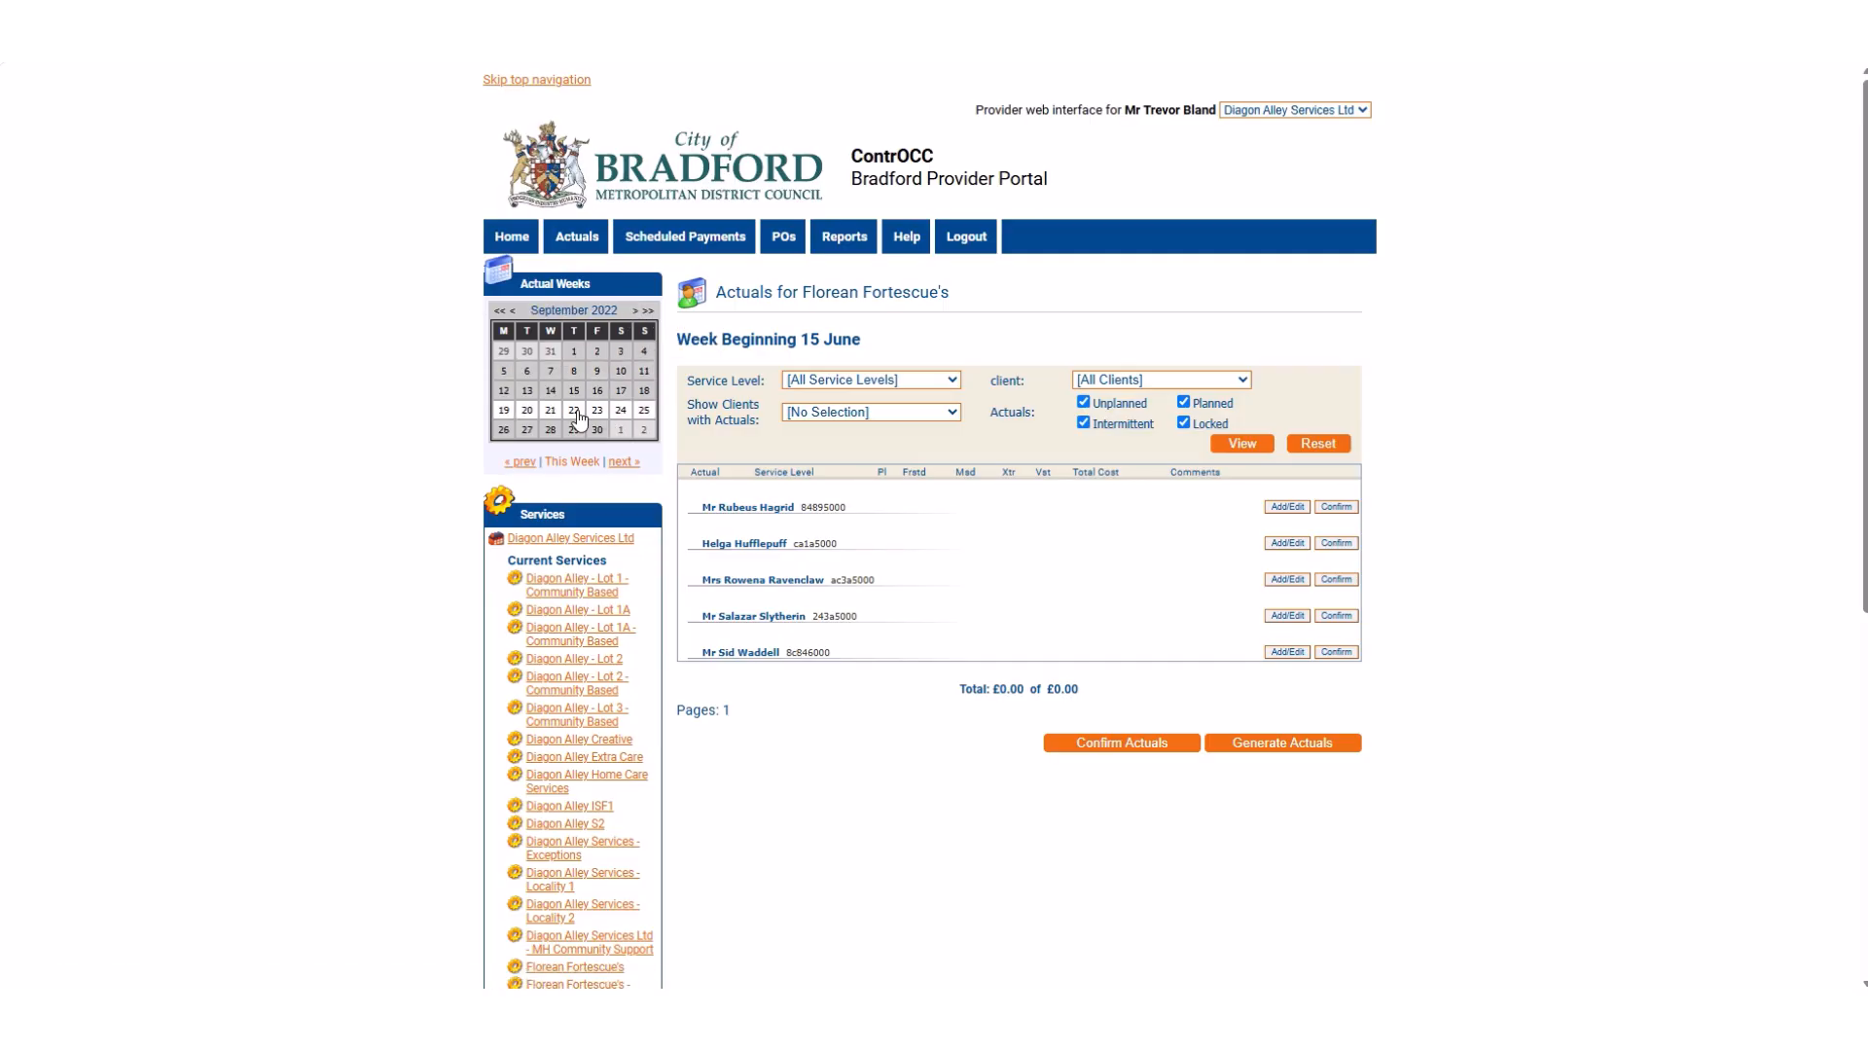
pyautogui.click(505, 414)
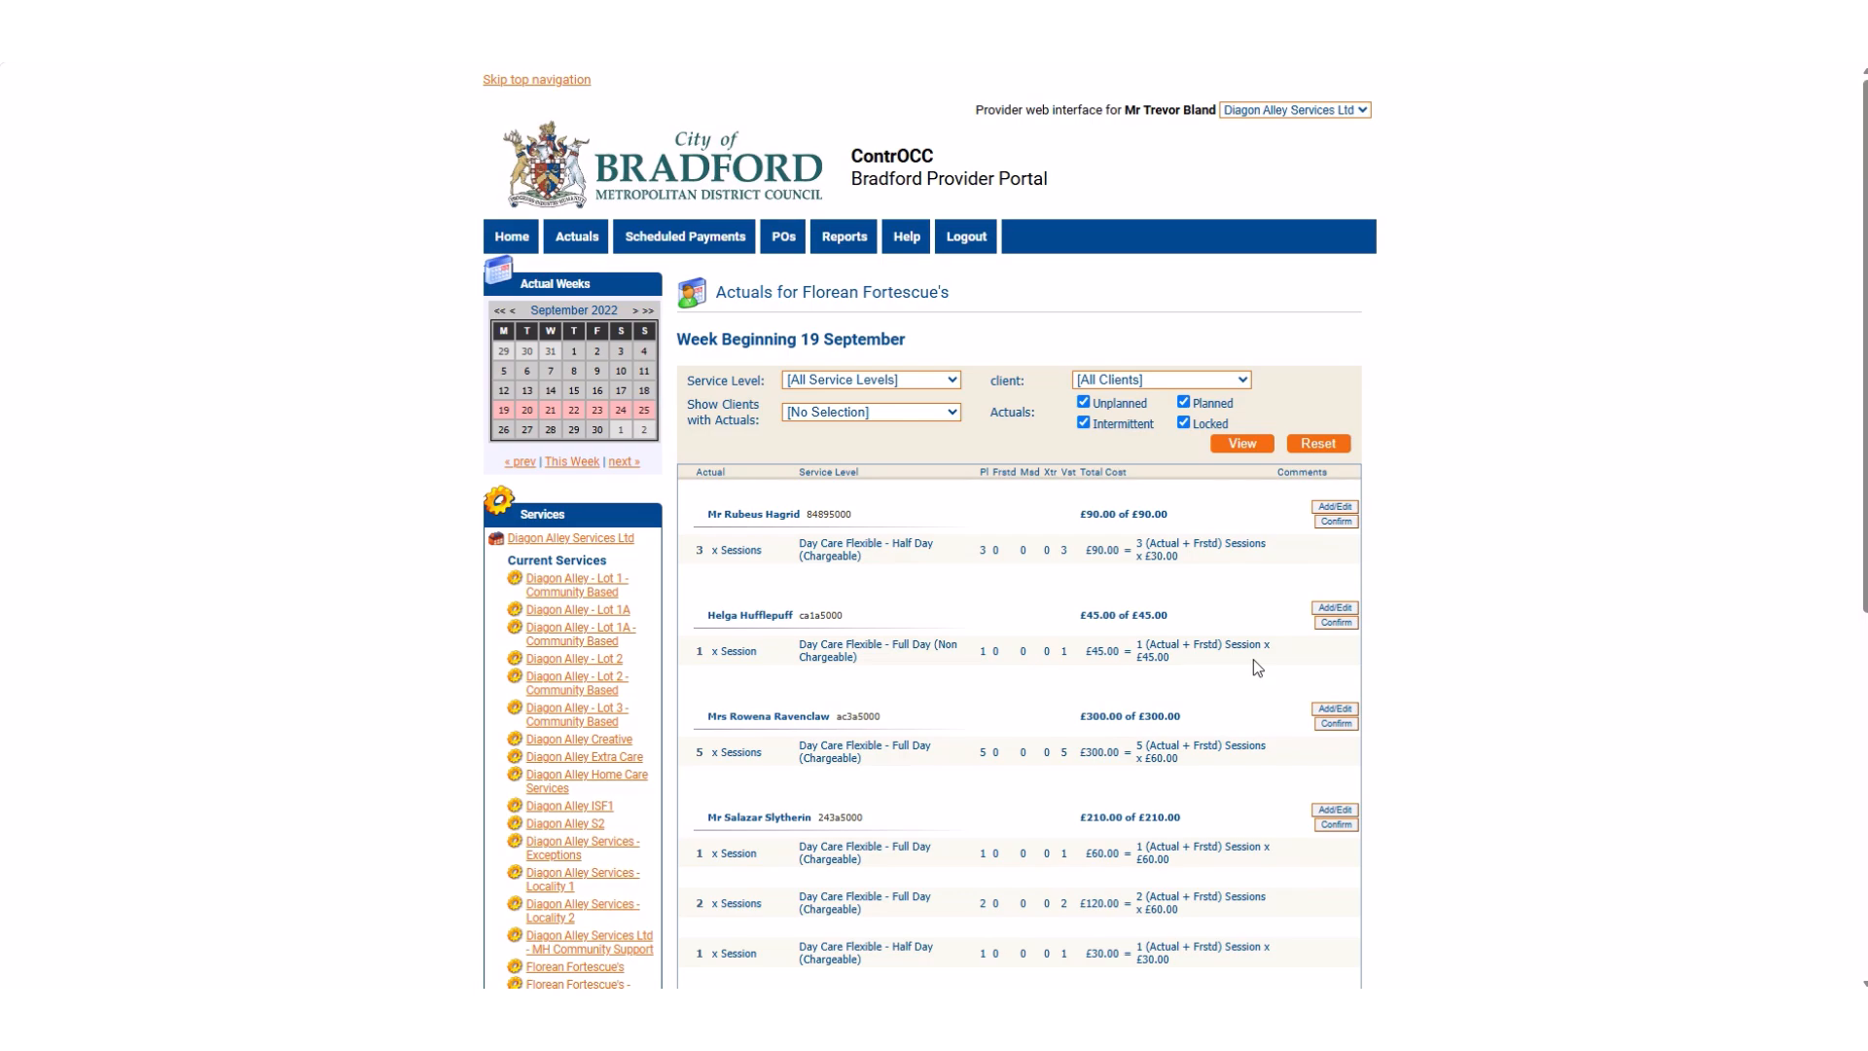
# Filter the week's actuals to show only the second client in the client list.
pyautogui.click(1242, 380)
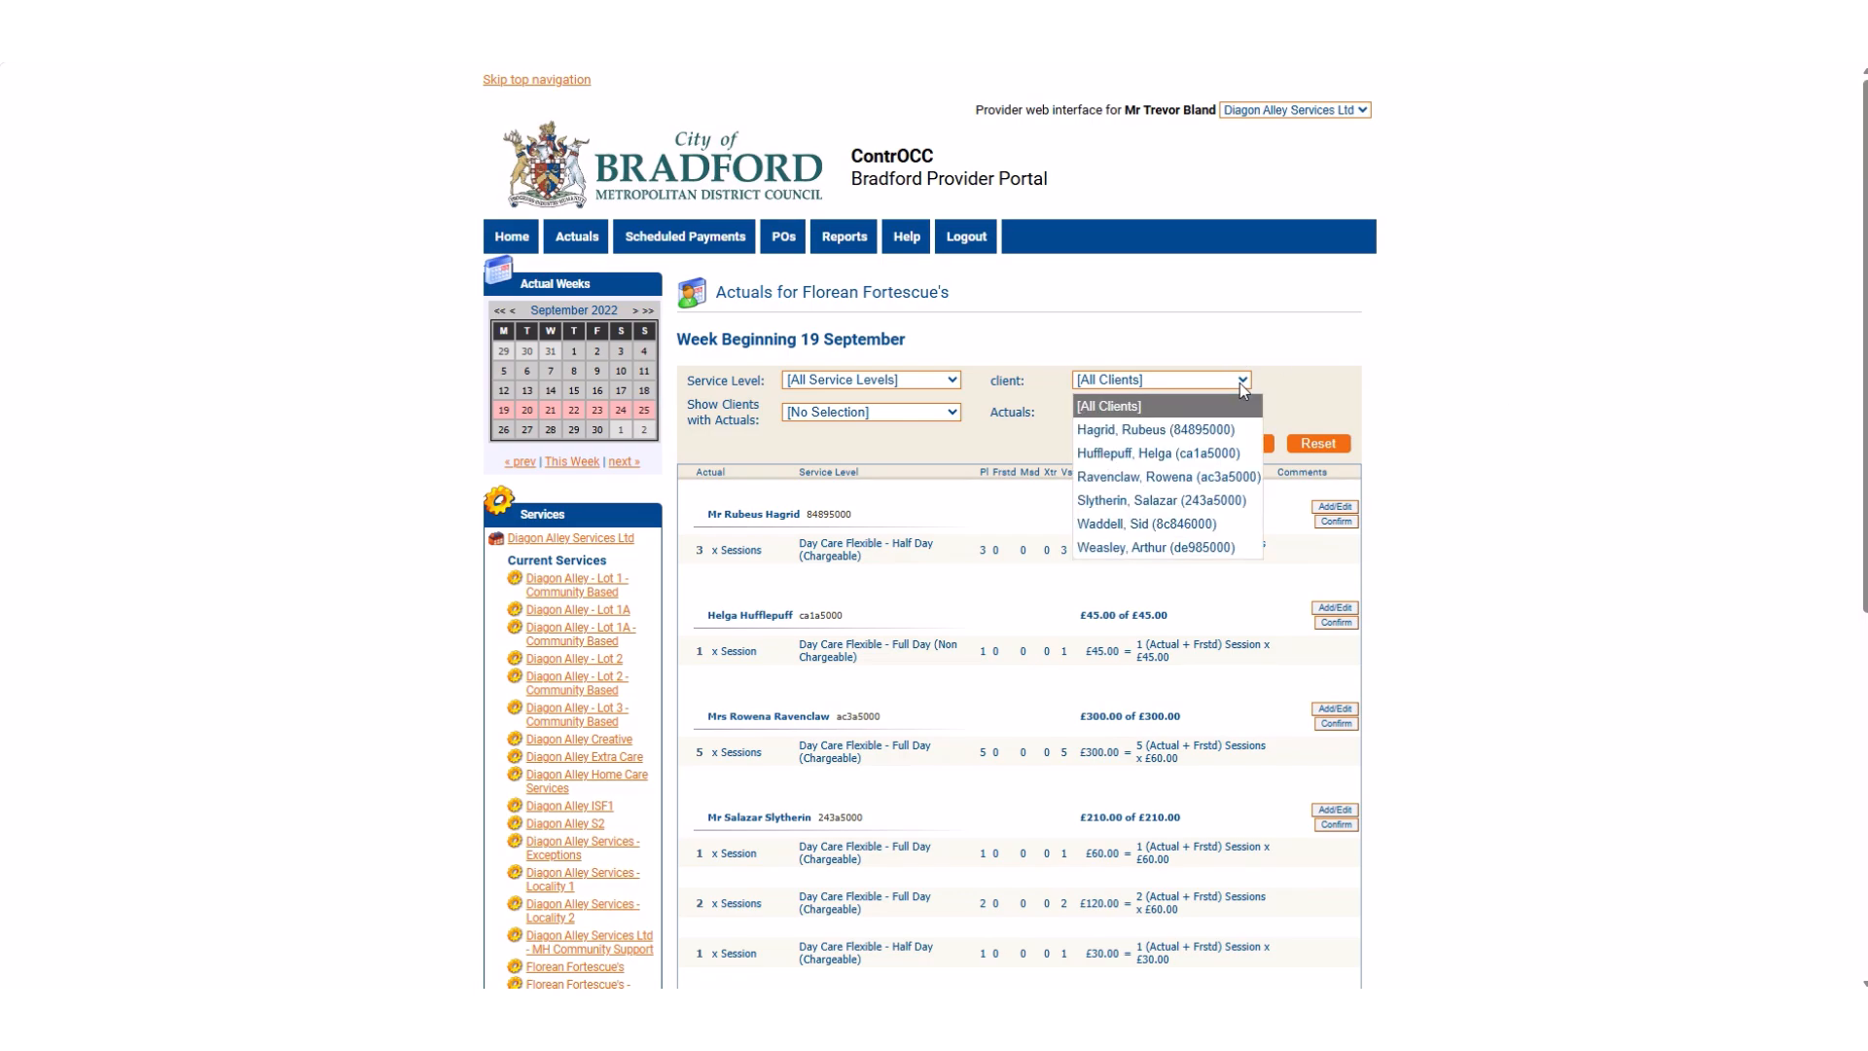
pyautogui.click(1148, 453)
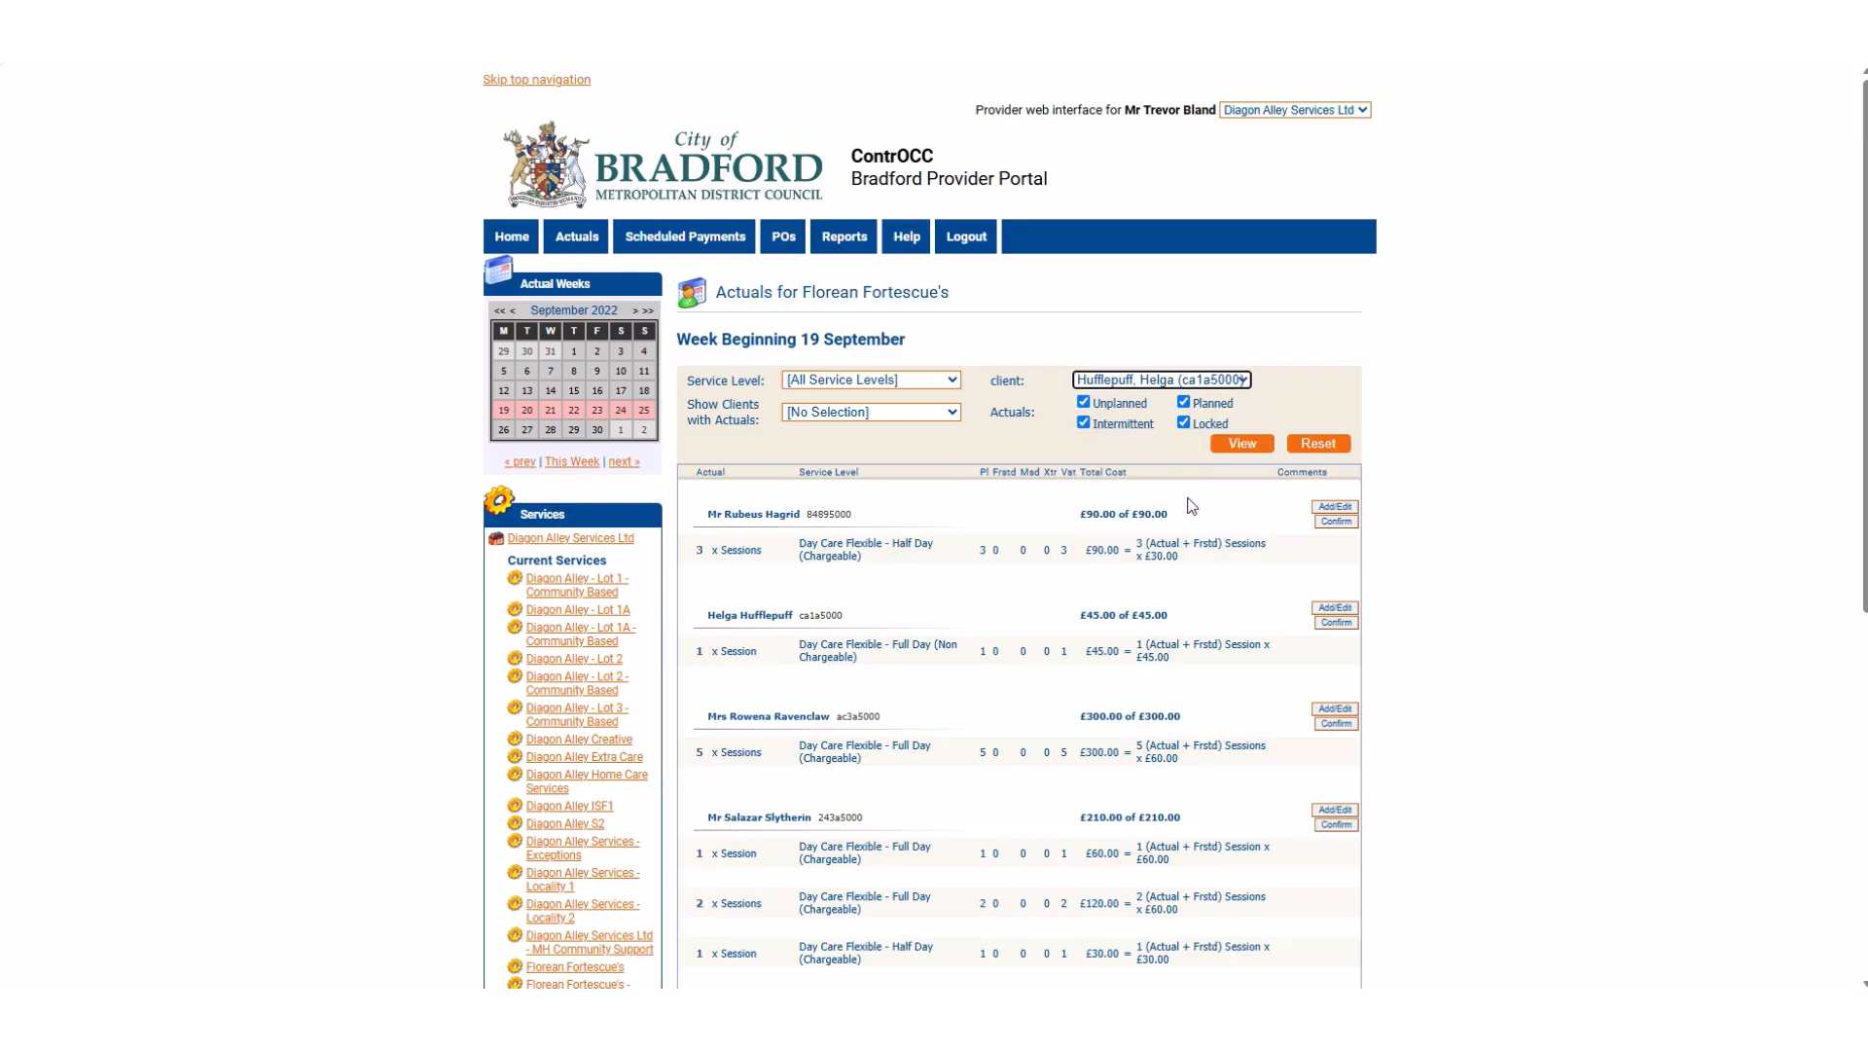
pyautogui.click(1238, 442)
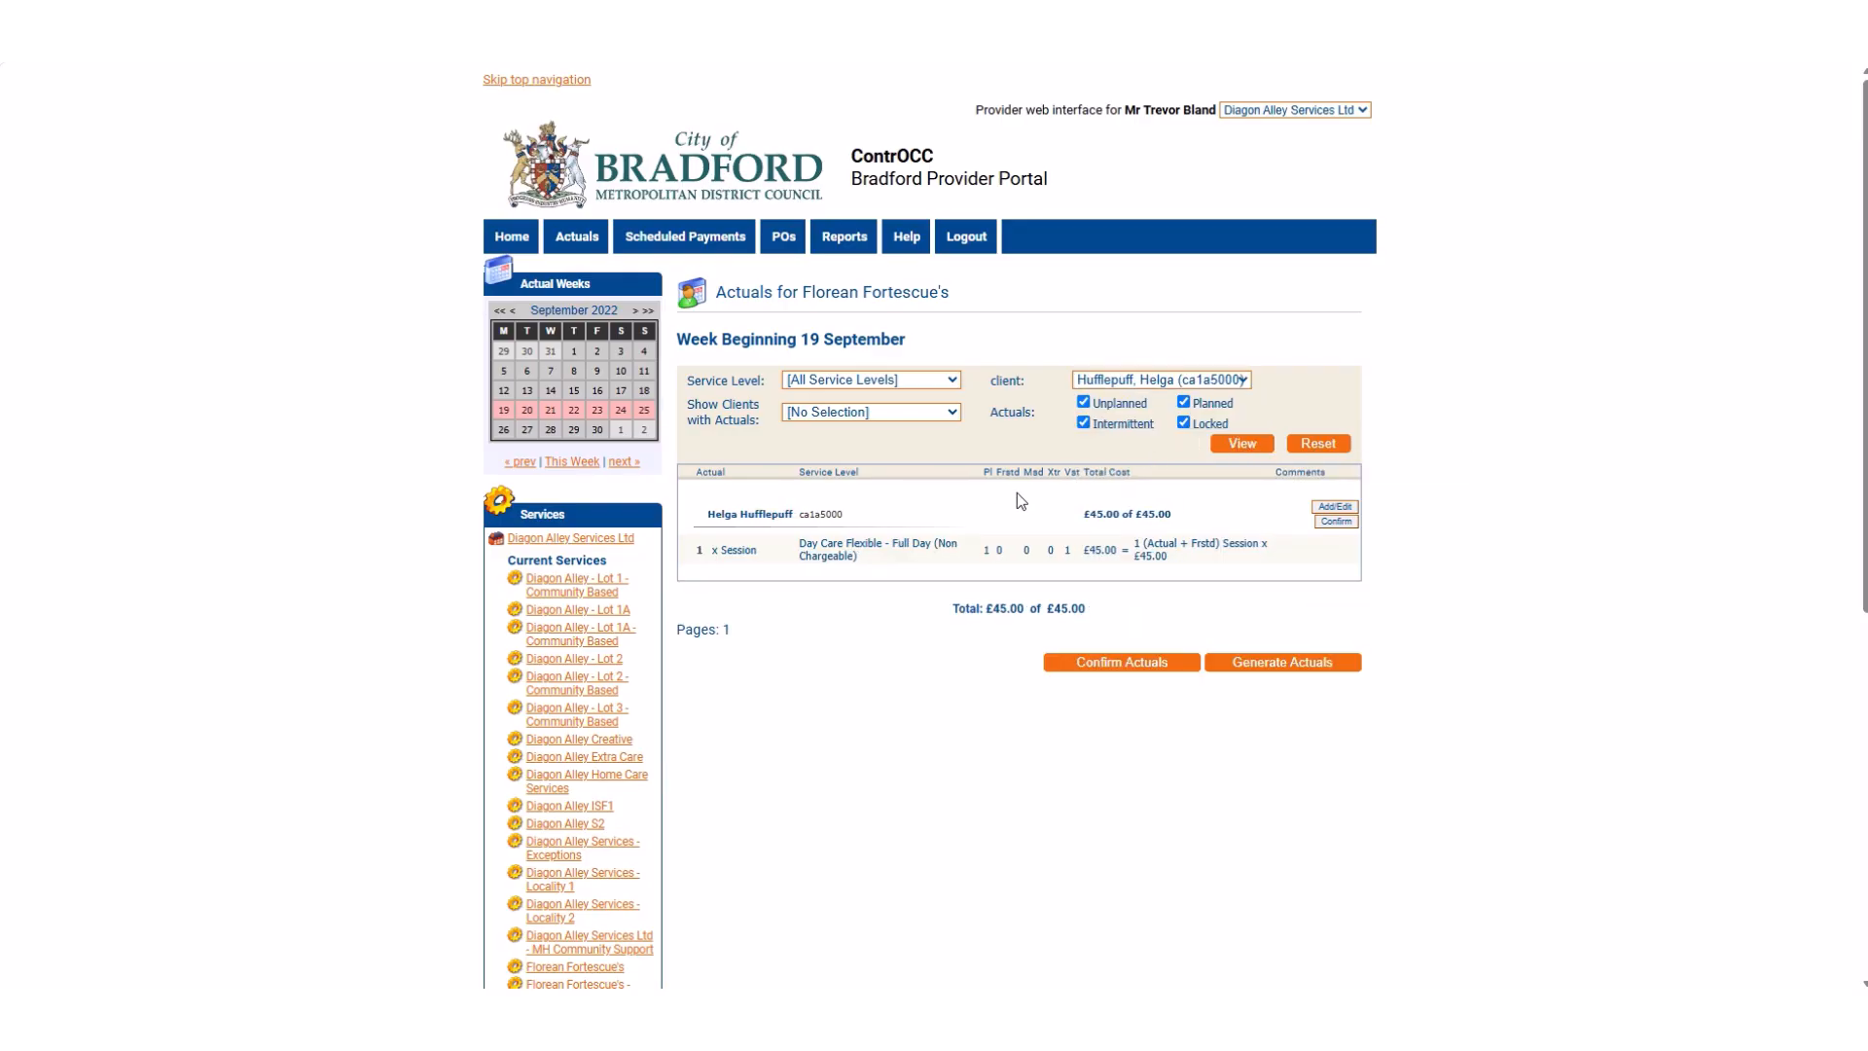
# Reset the client filter to [All Clients] and apply it to the displayed actuals.
pyautogui.click(1241, 381)
pyautogui.click(1172, 409)
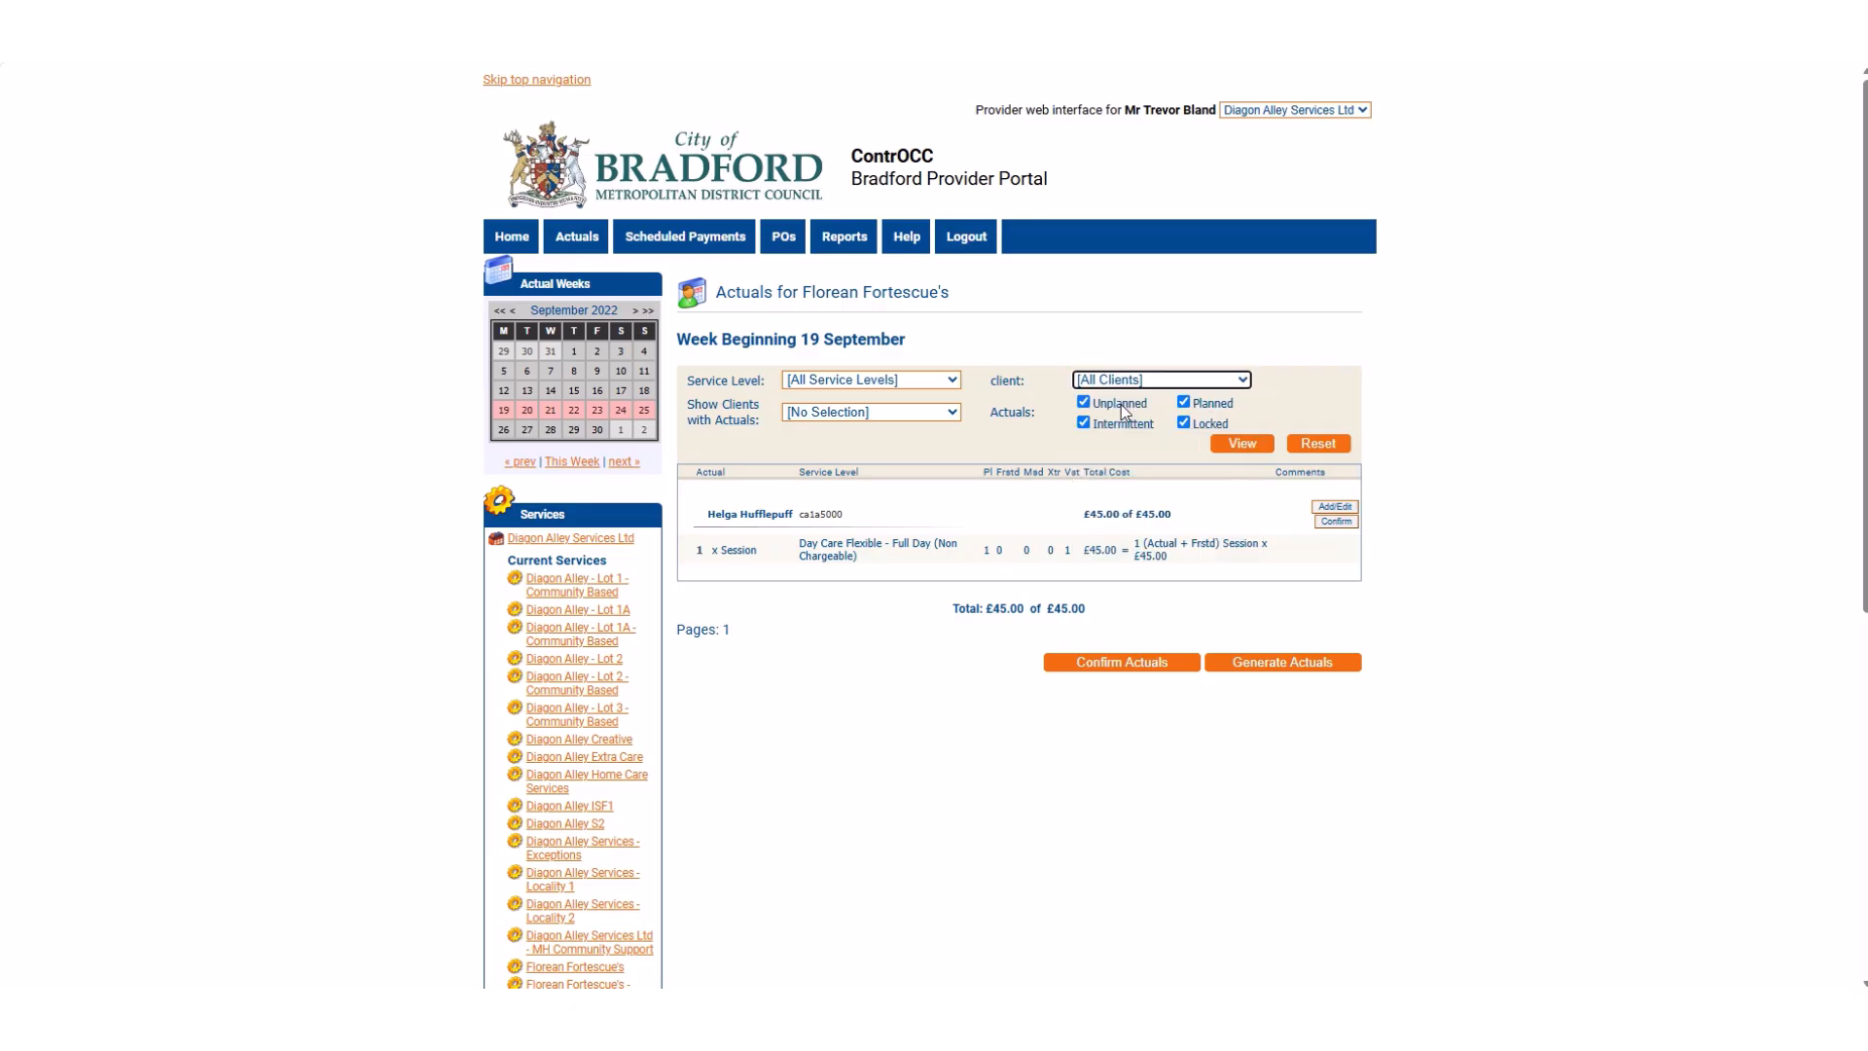
pyautogui.click(1250, 439)
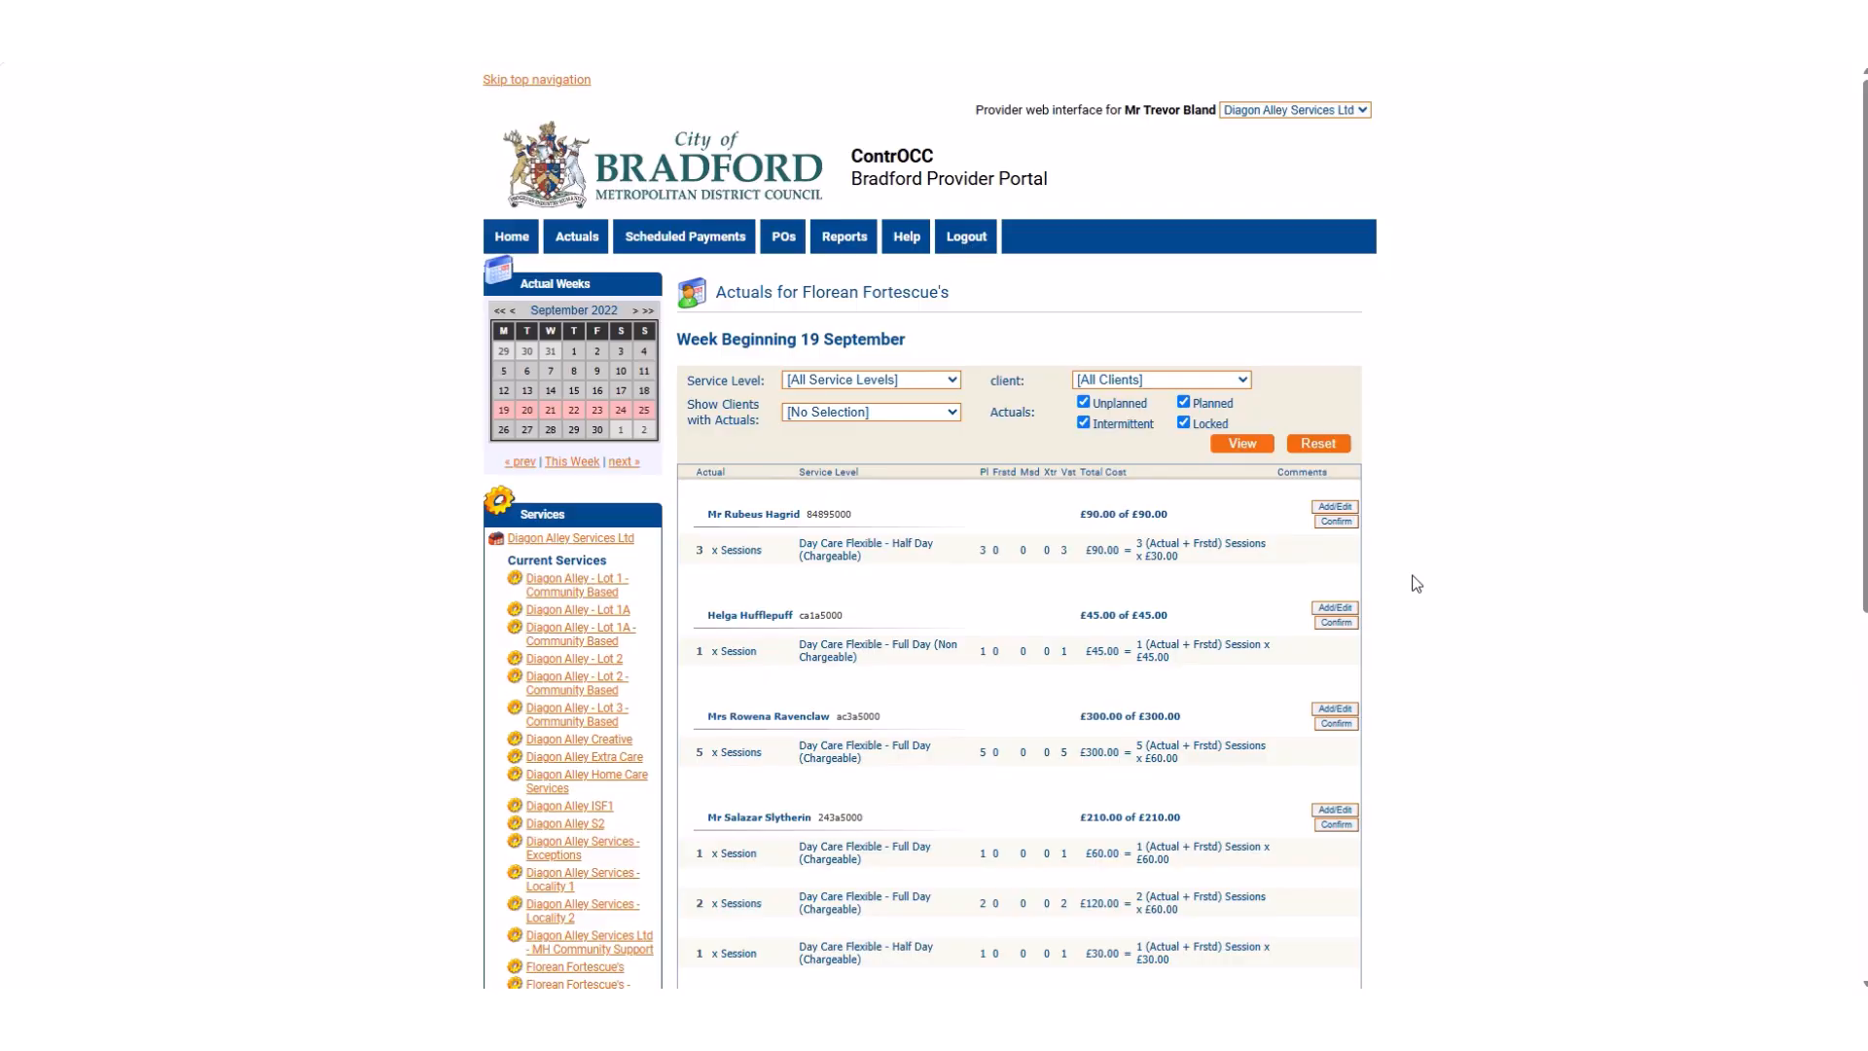
# Generate the actuals for the clients listed in the week beginning 19 September.
pyautogui.scroll(-5, 1417, 583)
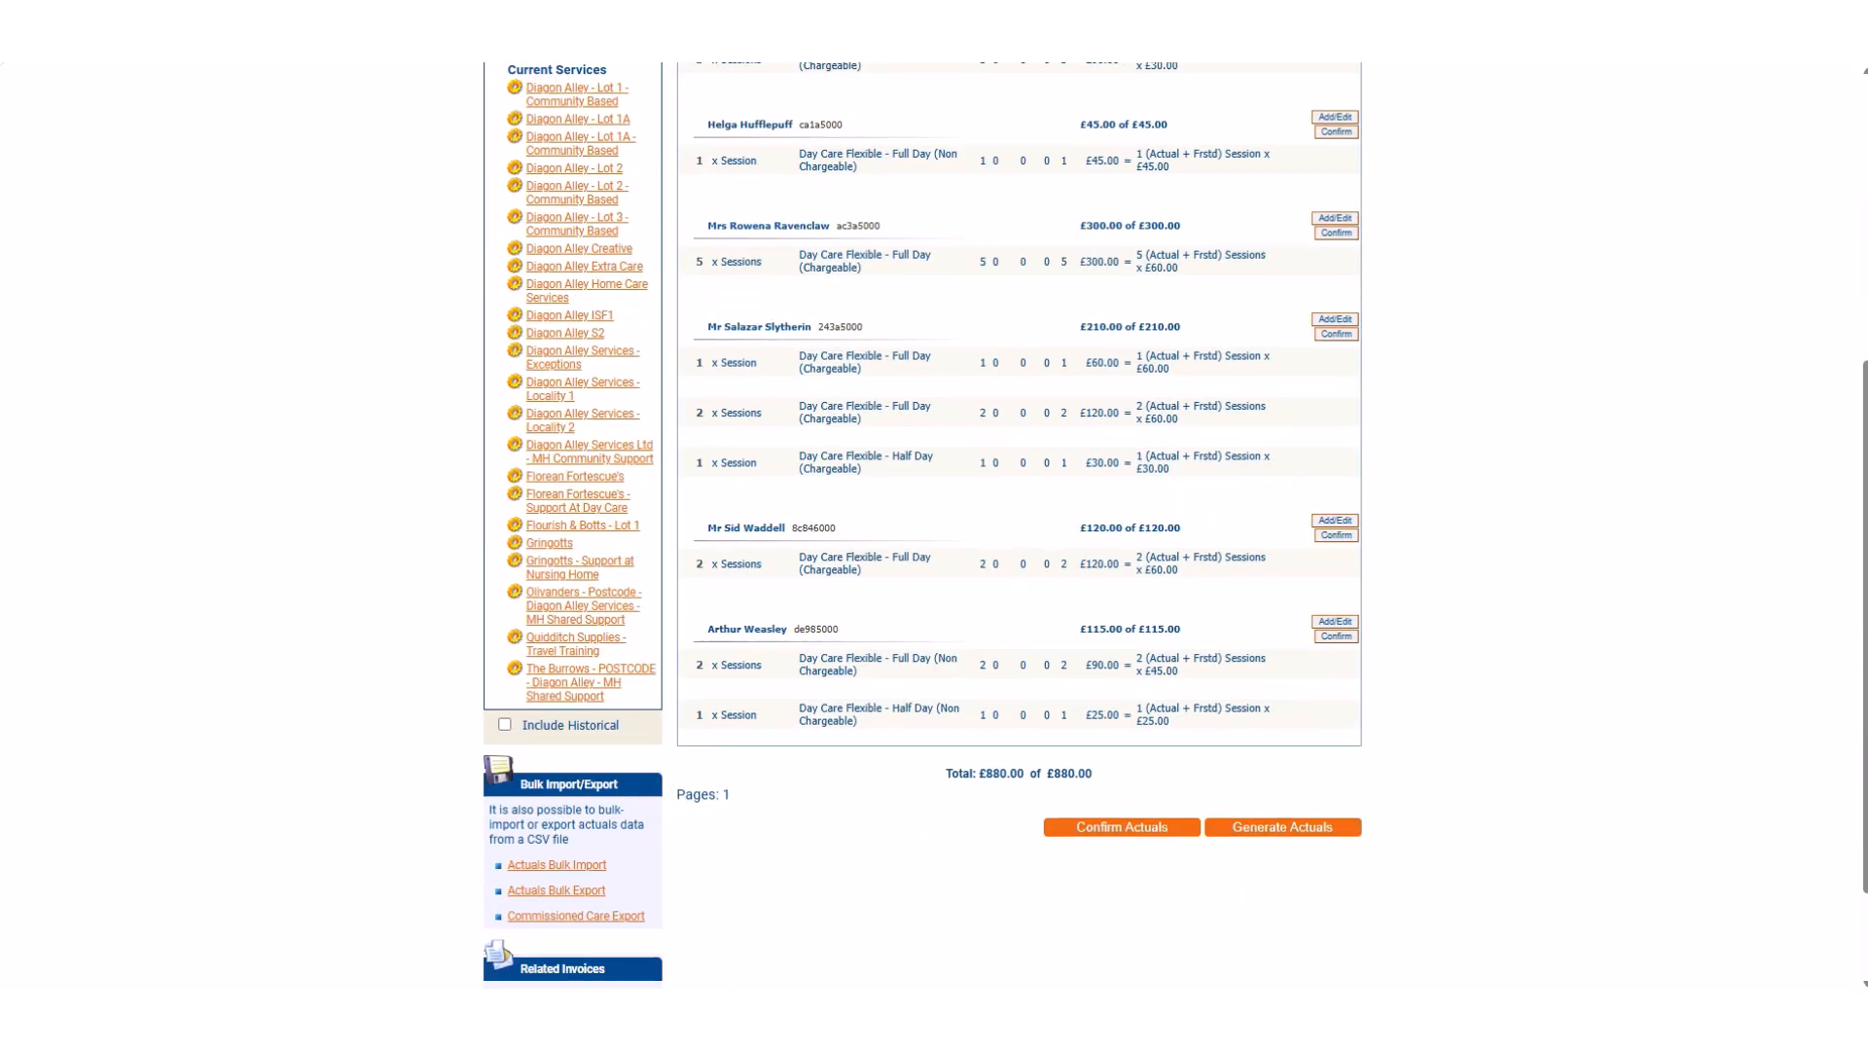
pyautogui.click(1284, 832)
pyautogui.scroll(2, 1638, 748)
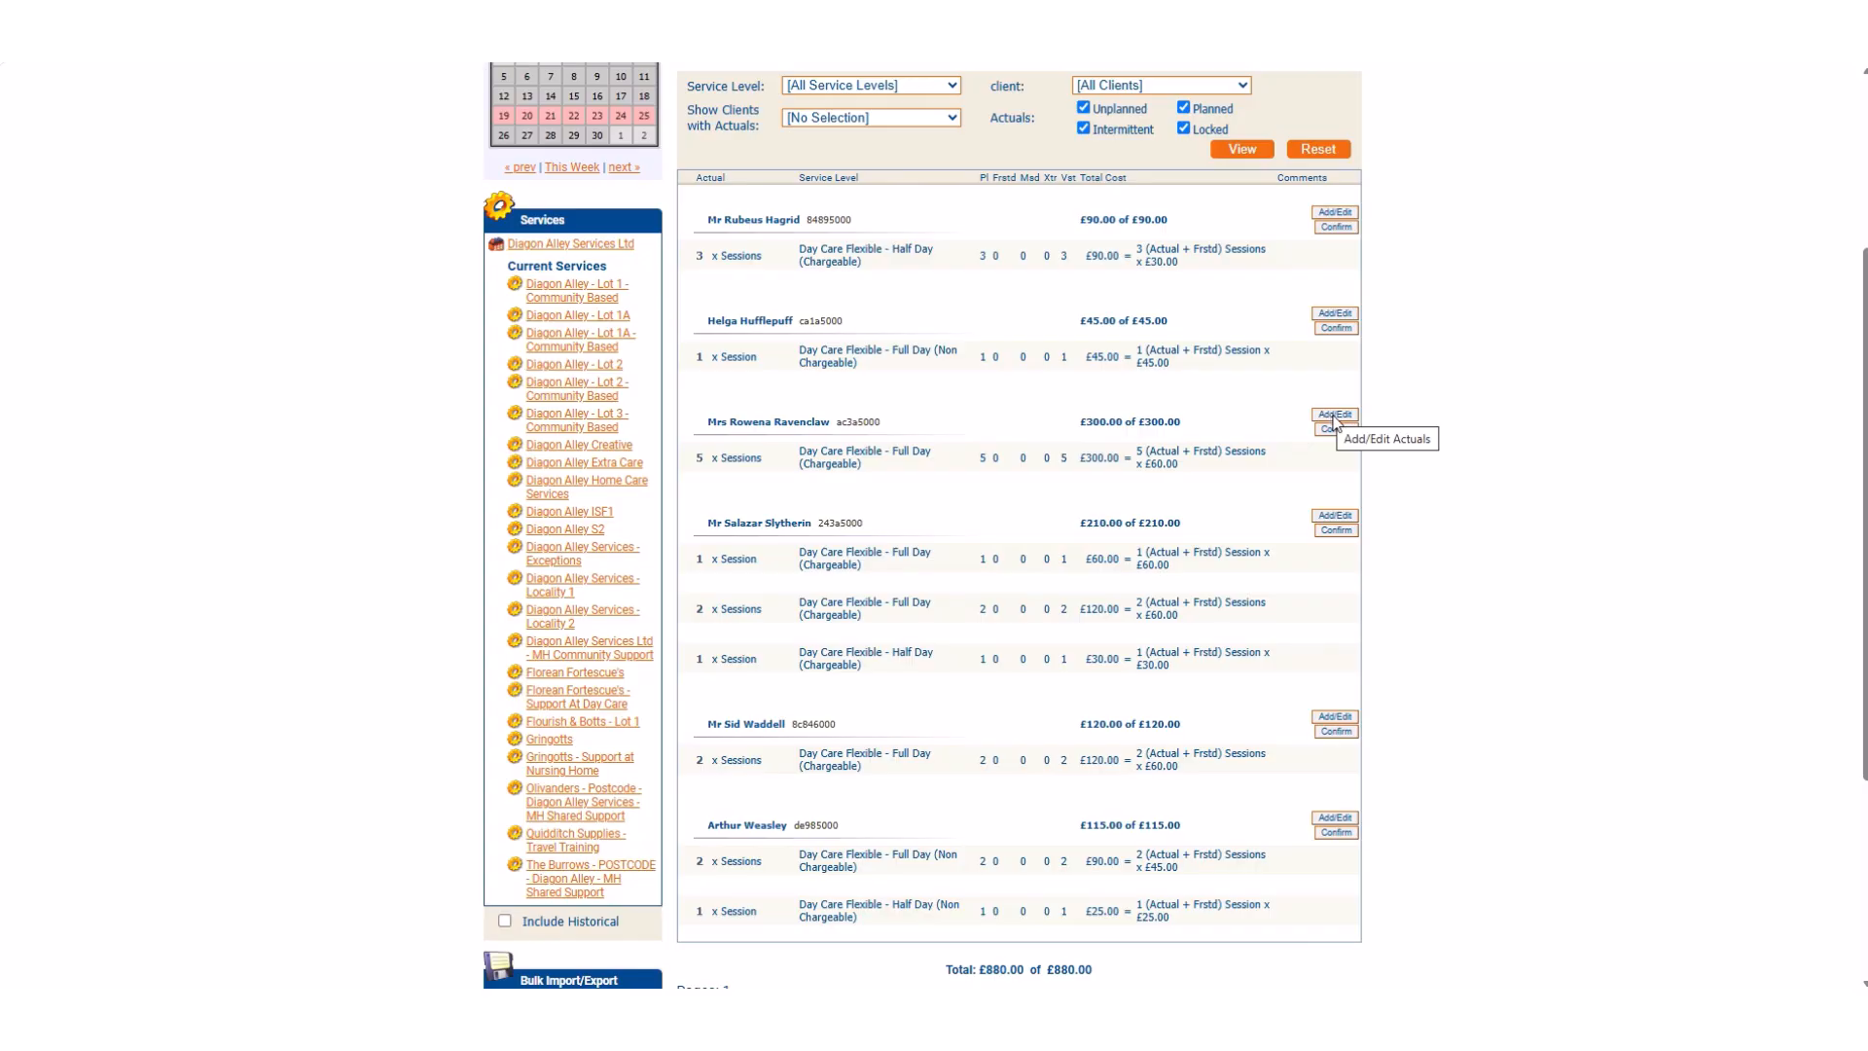
# Open the actuals of the client with five full-day chargeable day care sessions for editing.
pyautogui.moveTo(835, 425); pyautogui.dragTo(731, 426)
pyautogui.click(918, 420)
pyautogui.click(1337, 414)
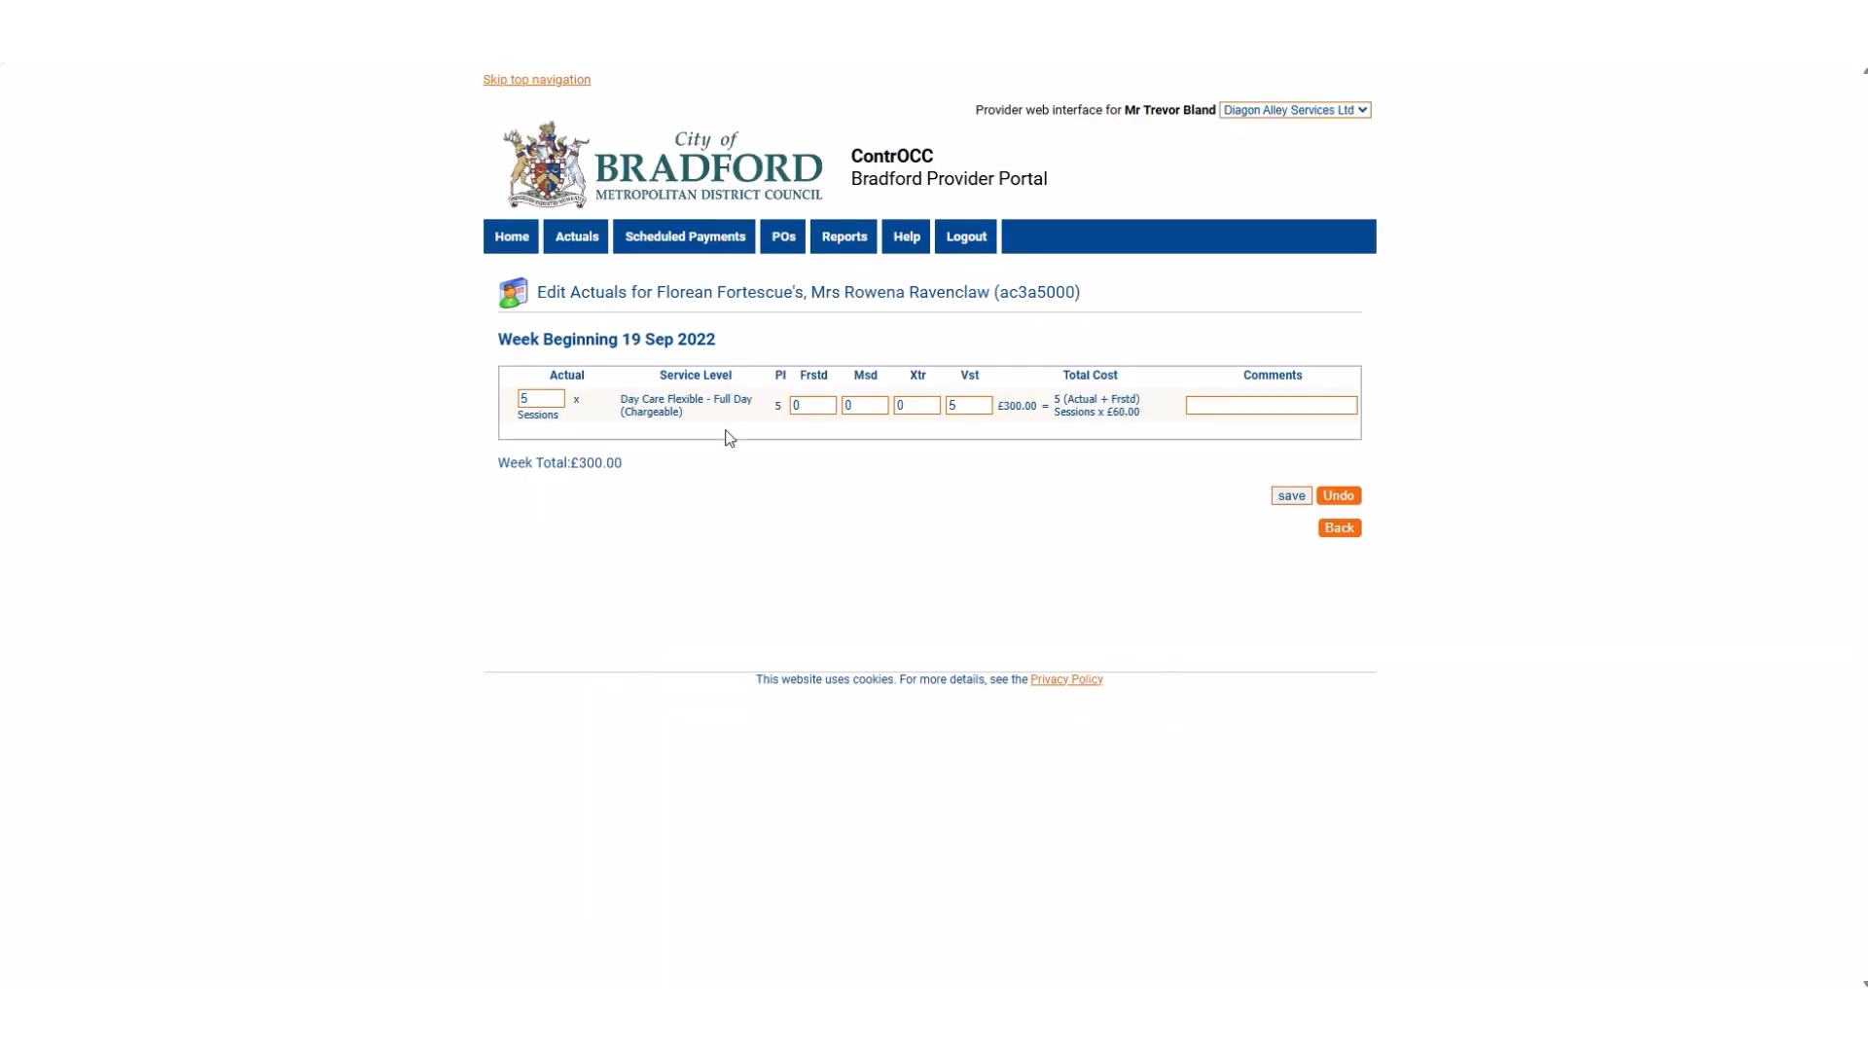
# Examine the week beginning date and the Actual, Service Level and Pl columns of the client's actuals.
pyautogui.moveTo(718, 340); pyautogui.dragTo(625, 348)
pyautogui.click(745, 351)
pyautogui.moveTo(589, 382); pyautogui.dragTo(549, 380)
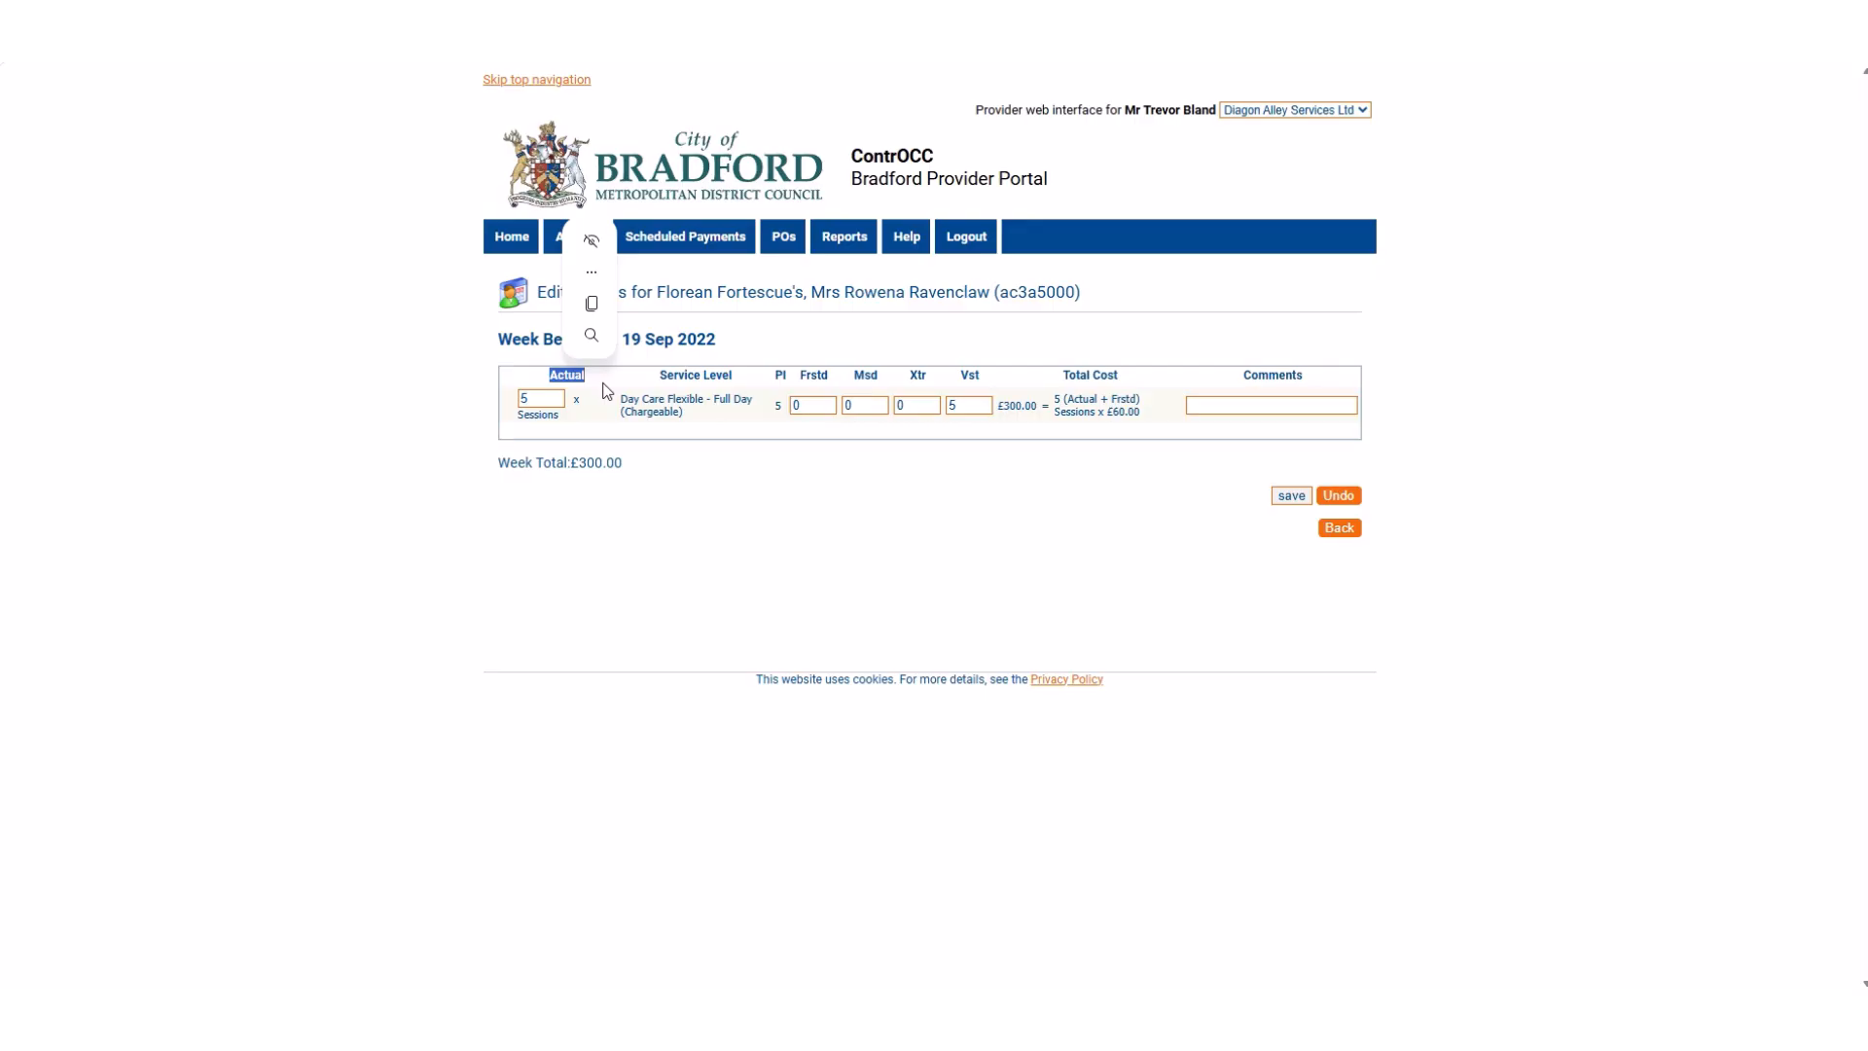
pyautogui.click(530, 399)
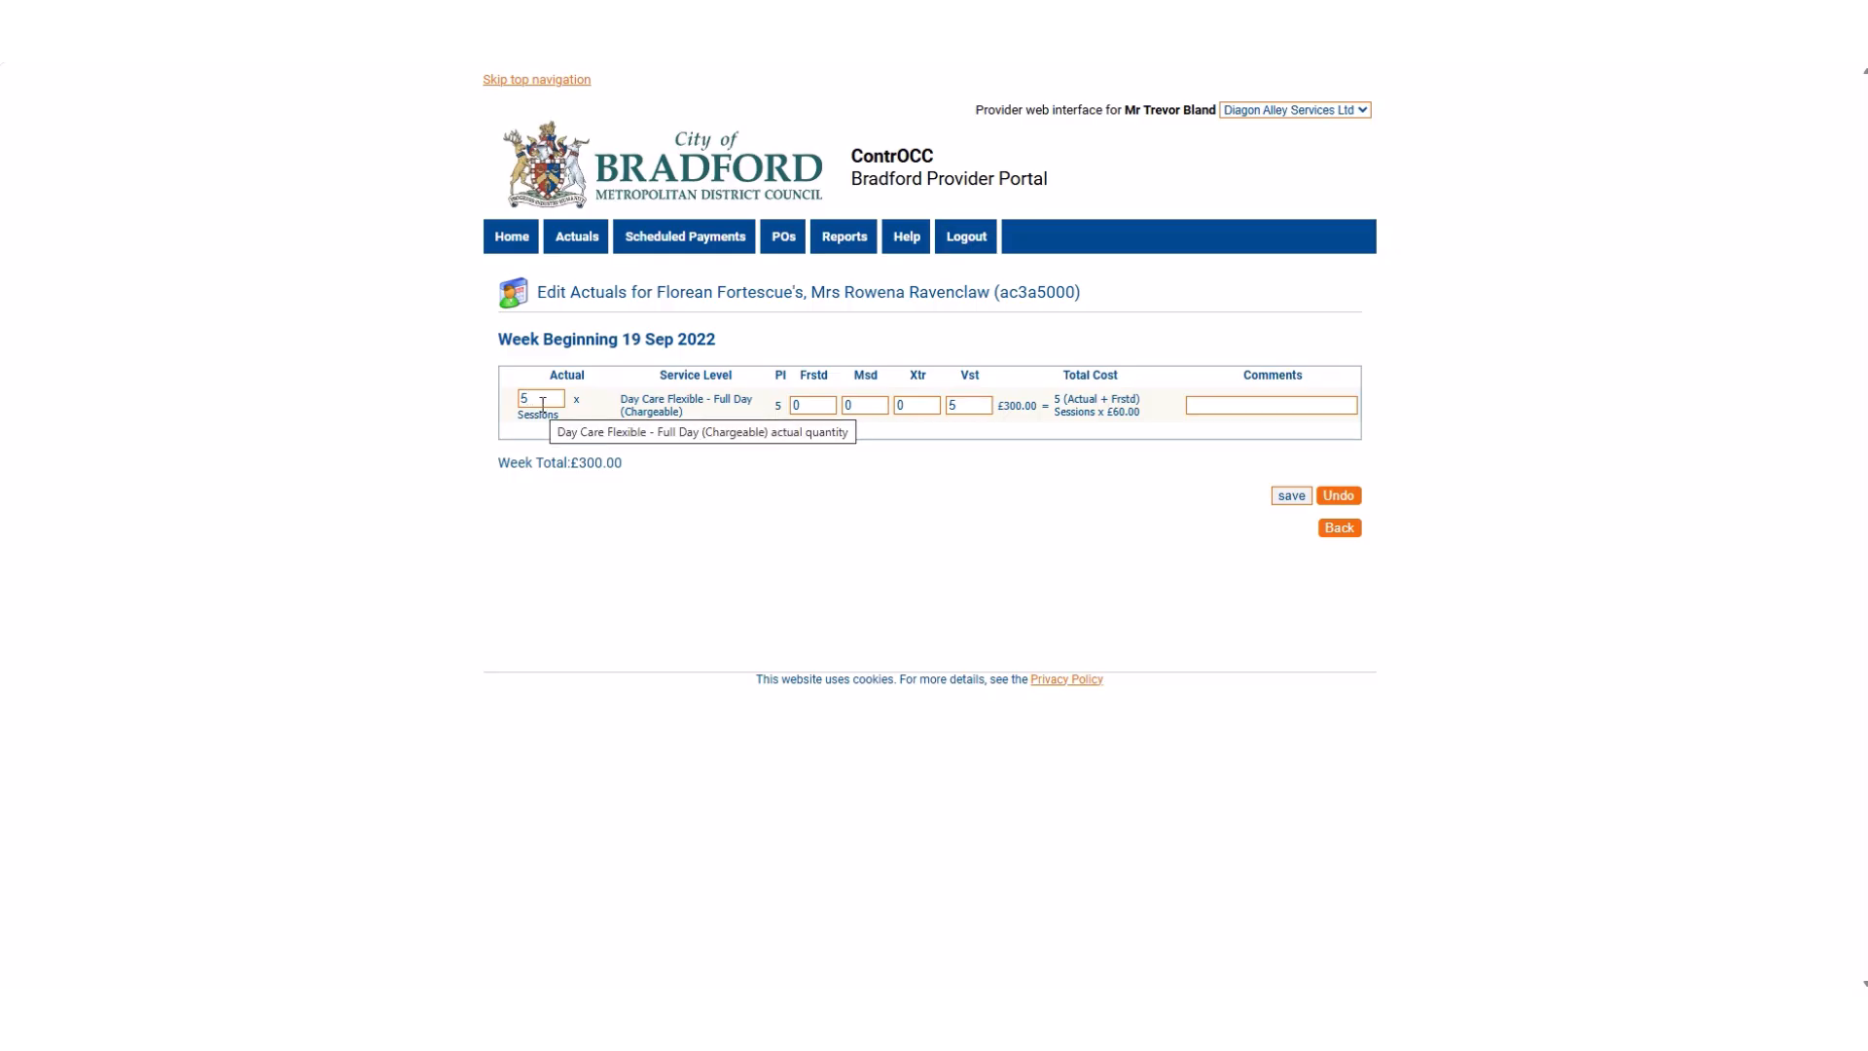
pyautogui.moveTo(739, 378); pyautogui.dragTo(659, 378)
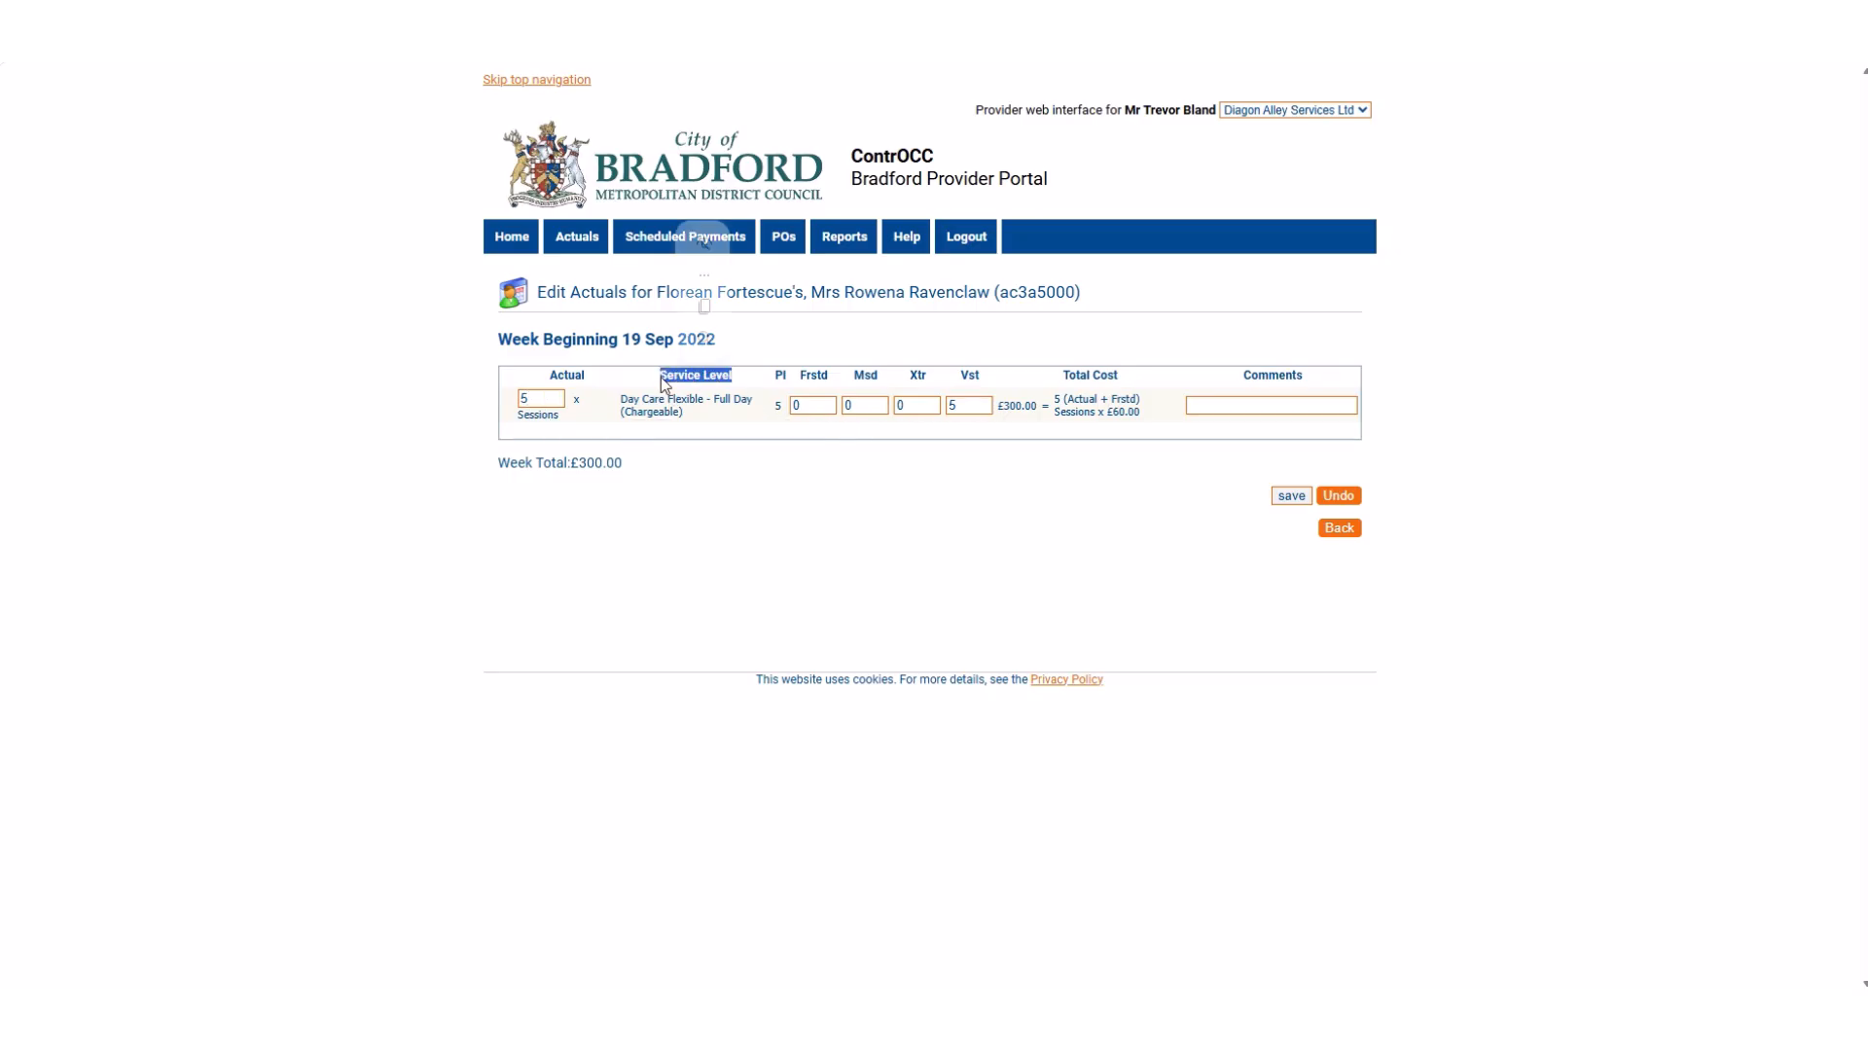
pyautogui.click(749, 414)
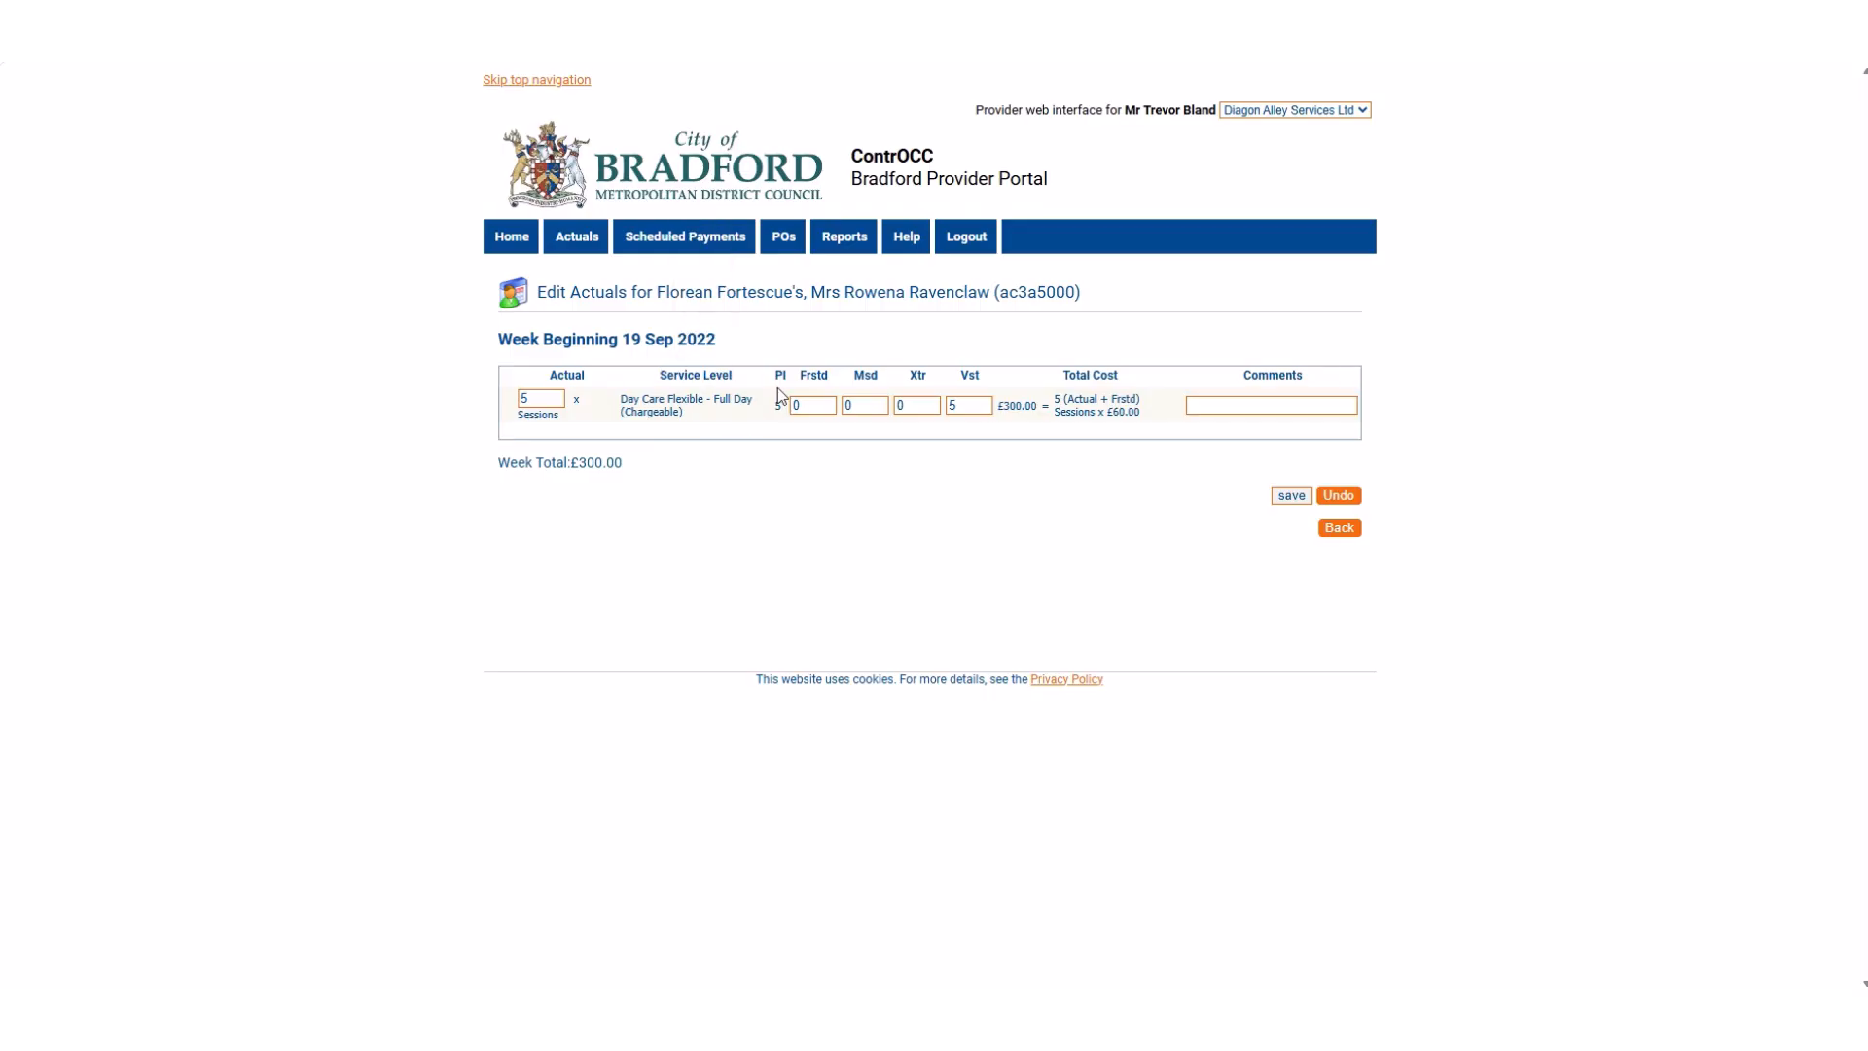
pyautogui.doubleClick(780, 376)
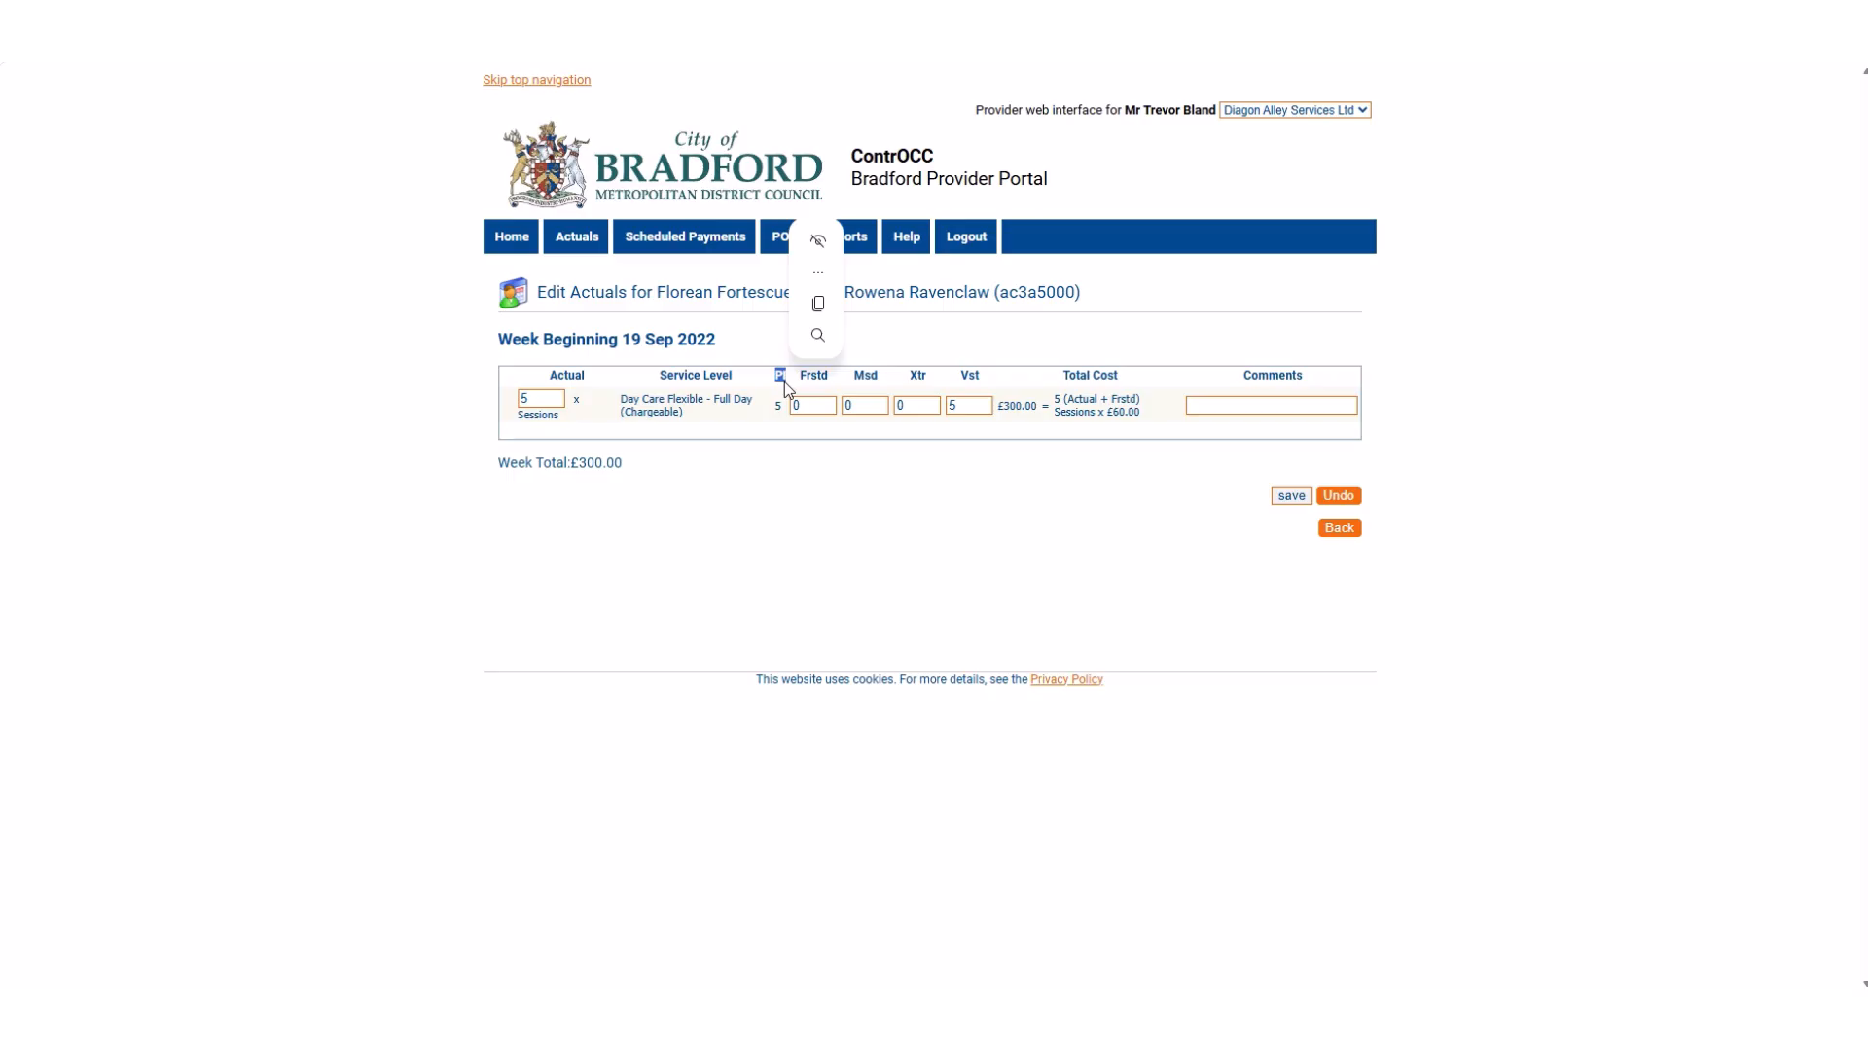
pyautogui.click(784, 385)
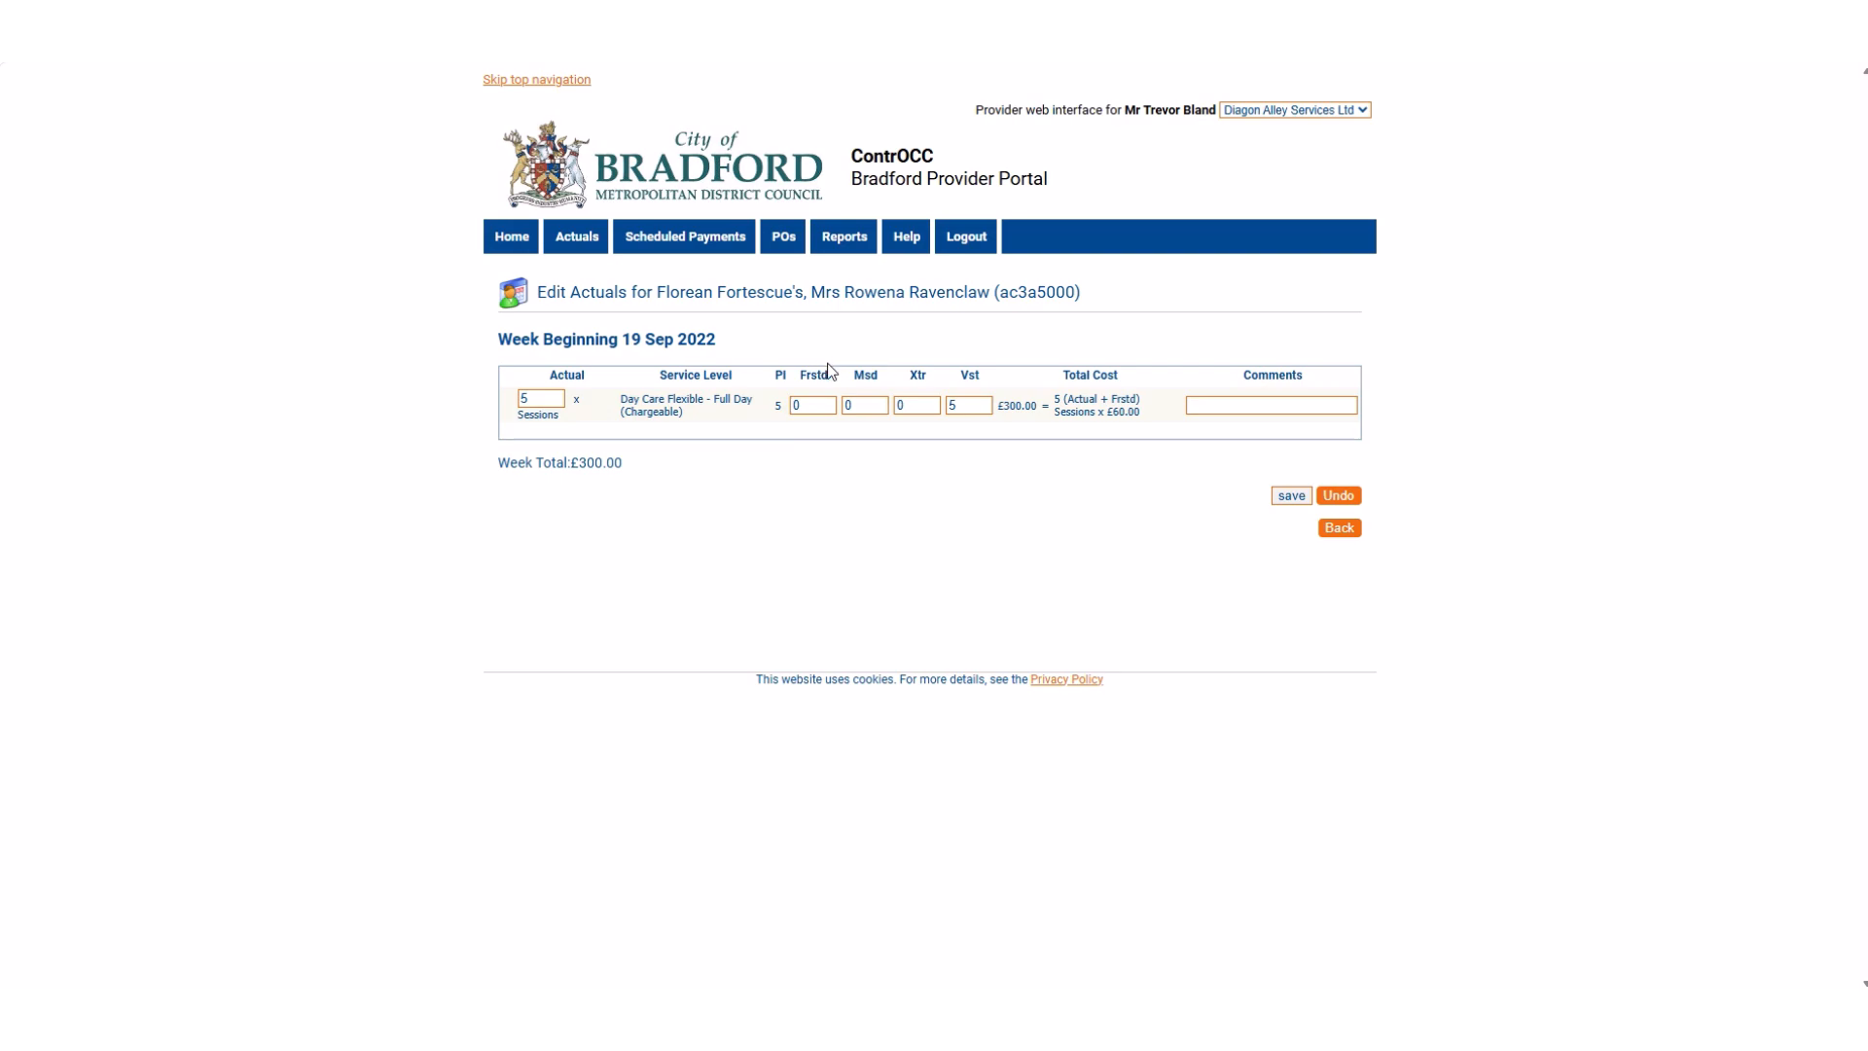
# Examine the Frstd, Msd, Xtr and Vst columns of the client's actuals line.
pyautogui.moveTo(829, 375); pyautogui.dragTo(799, 378)
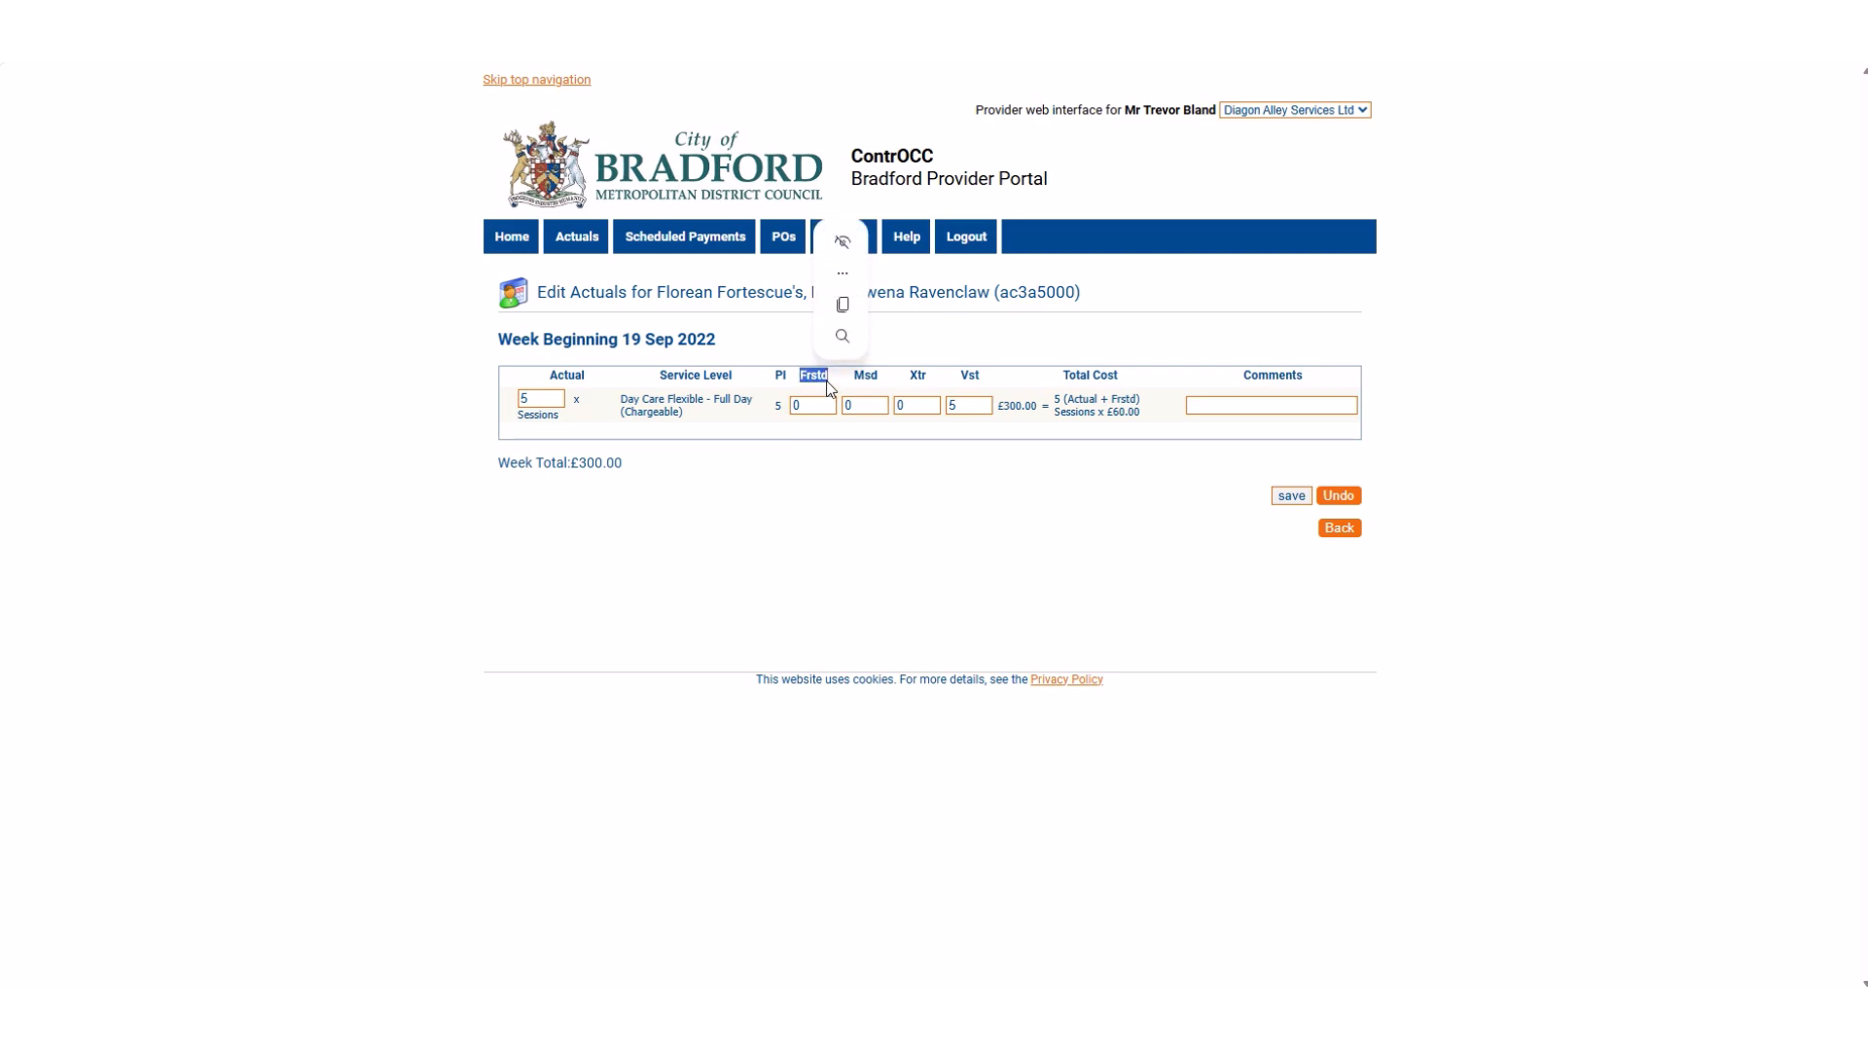
pyautogui.moveTo(885, 382); pyautogui.dragTo(857, 384)
pyautogui.click(884, 386)
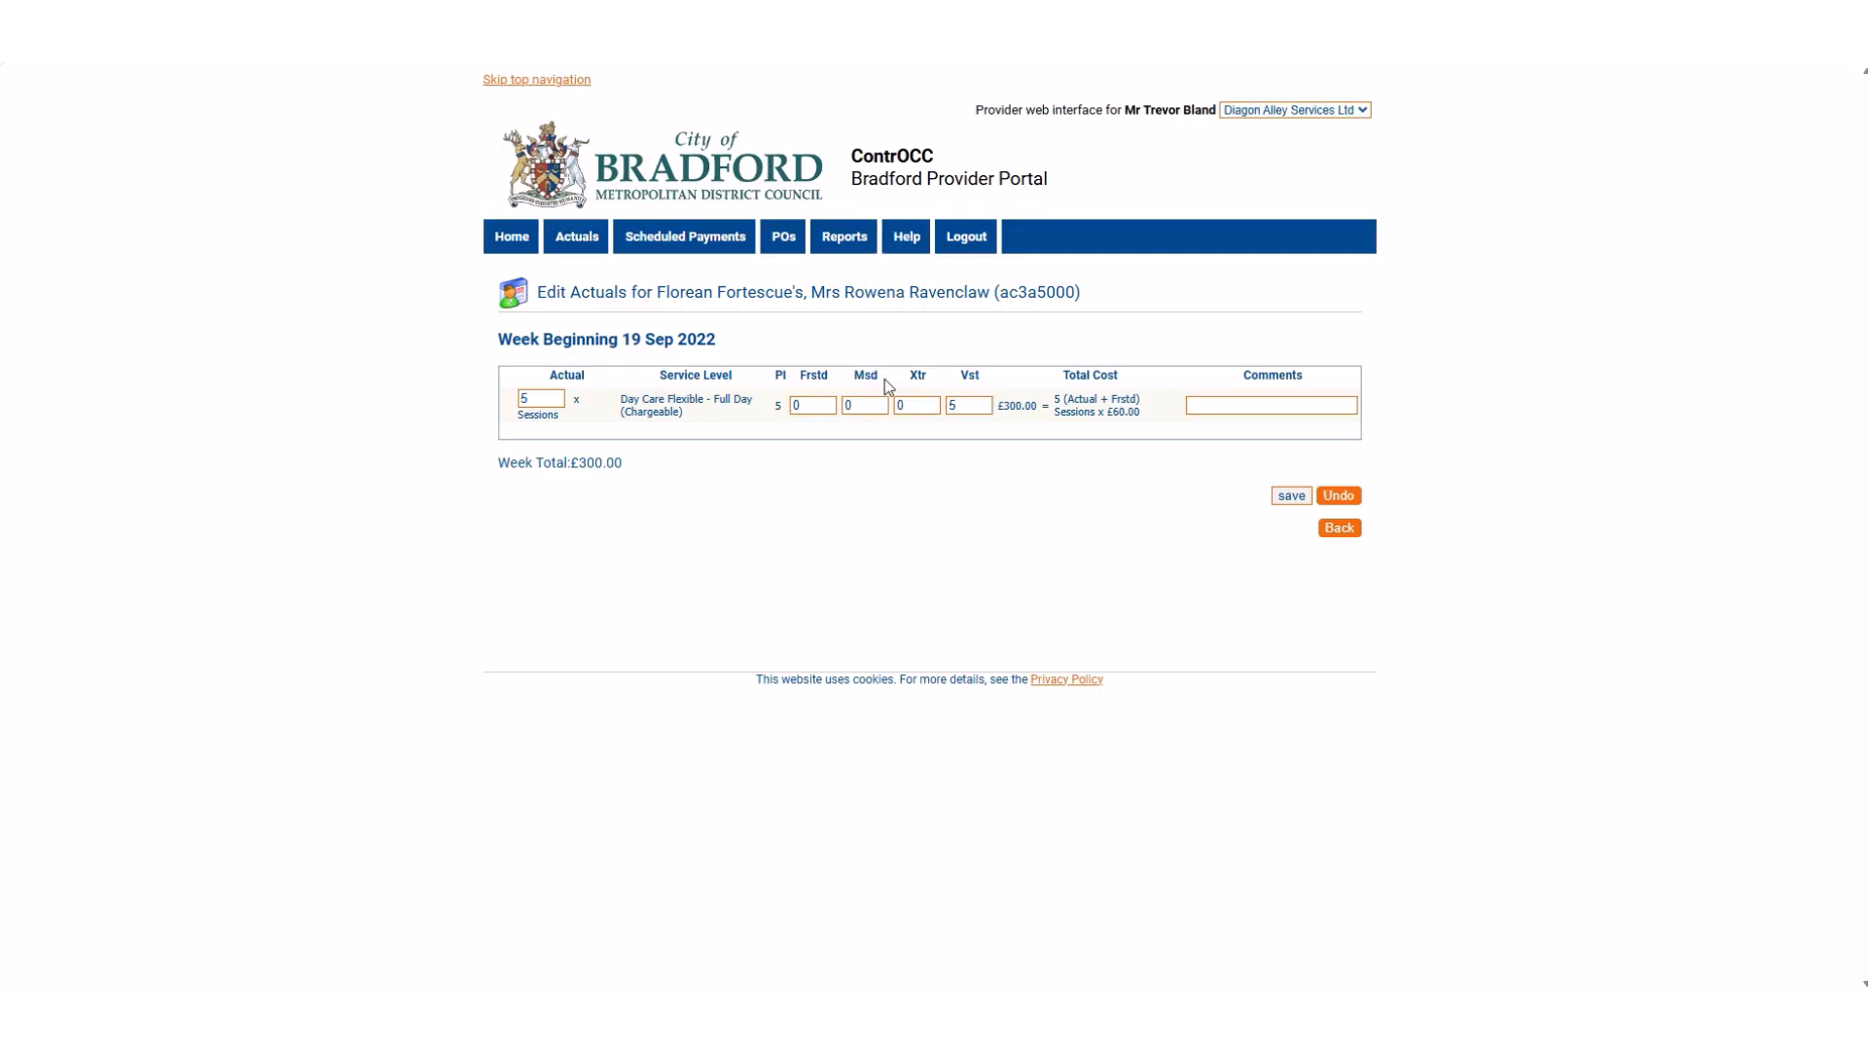
pyautogui.doubleClick(928, 380)
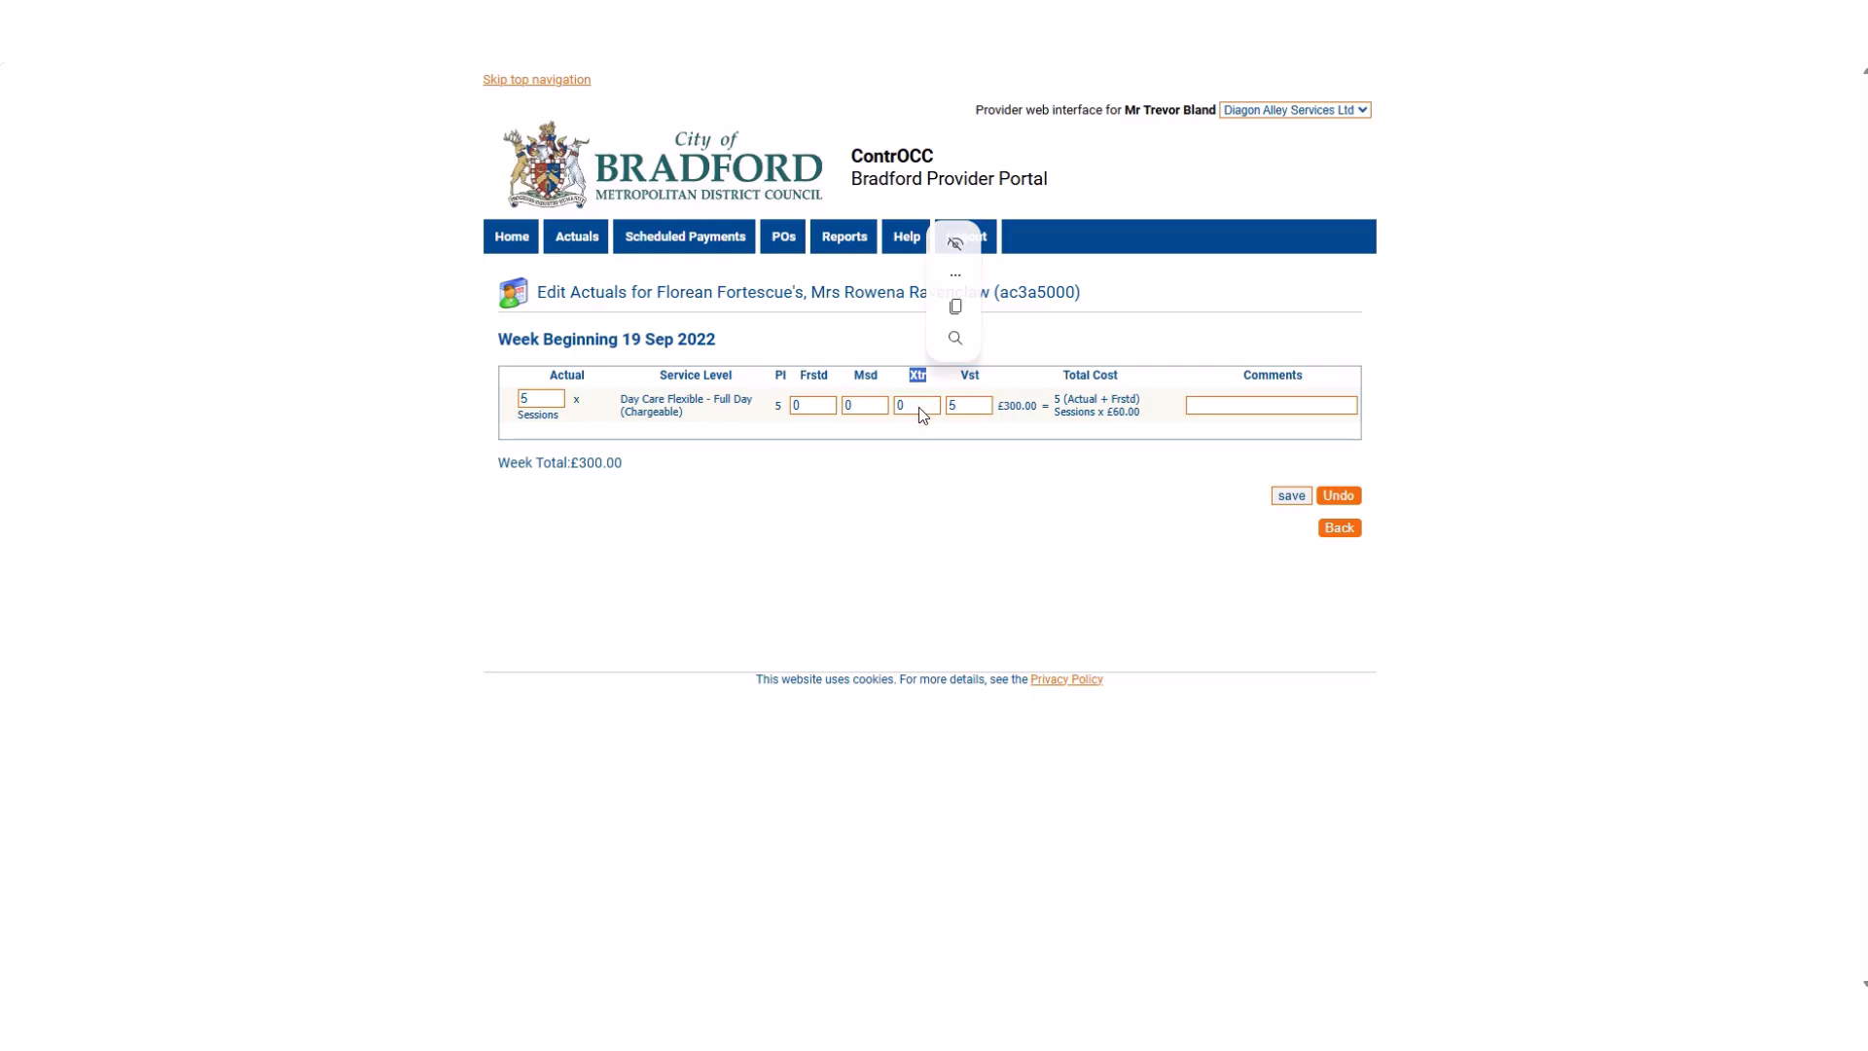
pyautogui.click(978, 382)
pyautogui.doubleClick(970, 376)
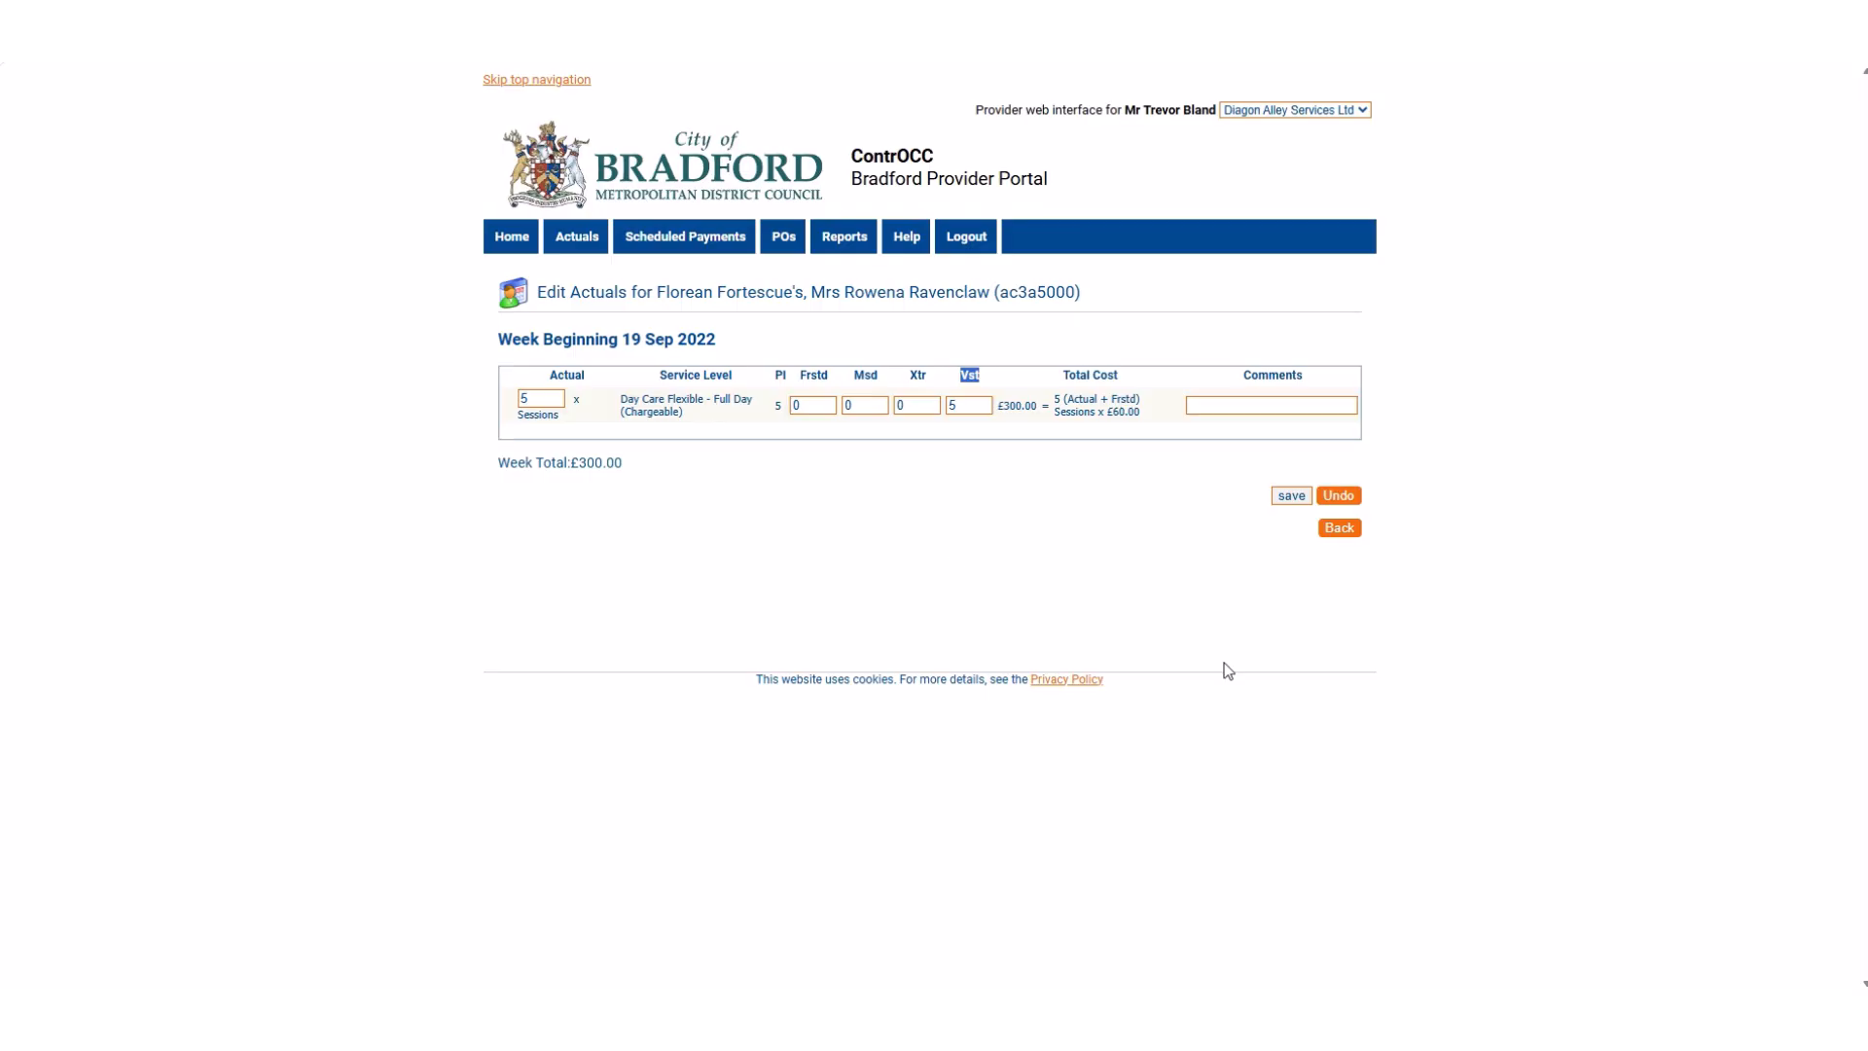
# Review the Total Cost column and amount, and compare them with the planned number of sessions.
pyautogui.click(1126, 387)
pyautogui.moveTo(1119, 377); pyautogui.dragTo(1064, 381)
pyautogui.click(1123, 381)
pyautogui.moveTo(1037, 406); pyautogui.dragTo(1009, 412)
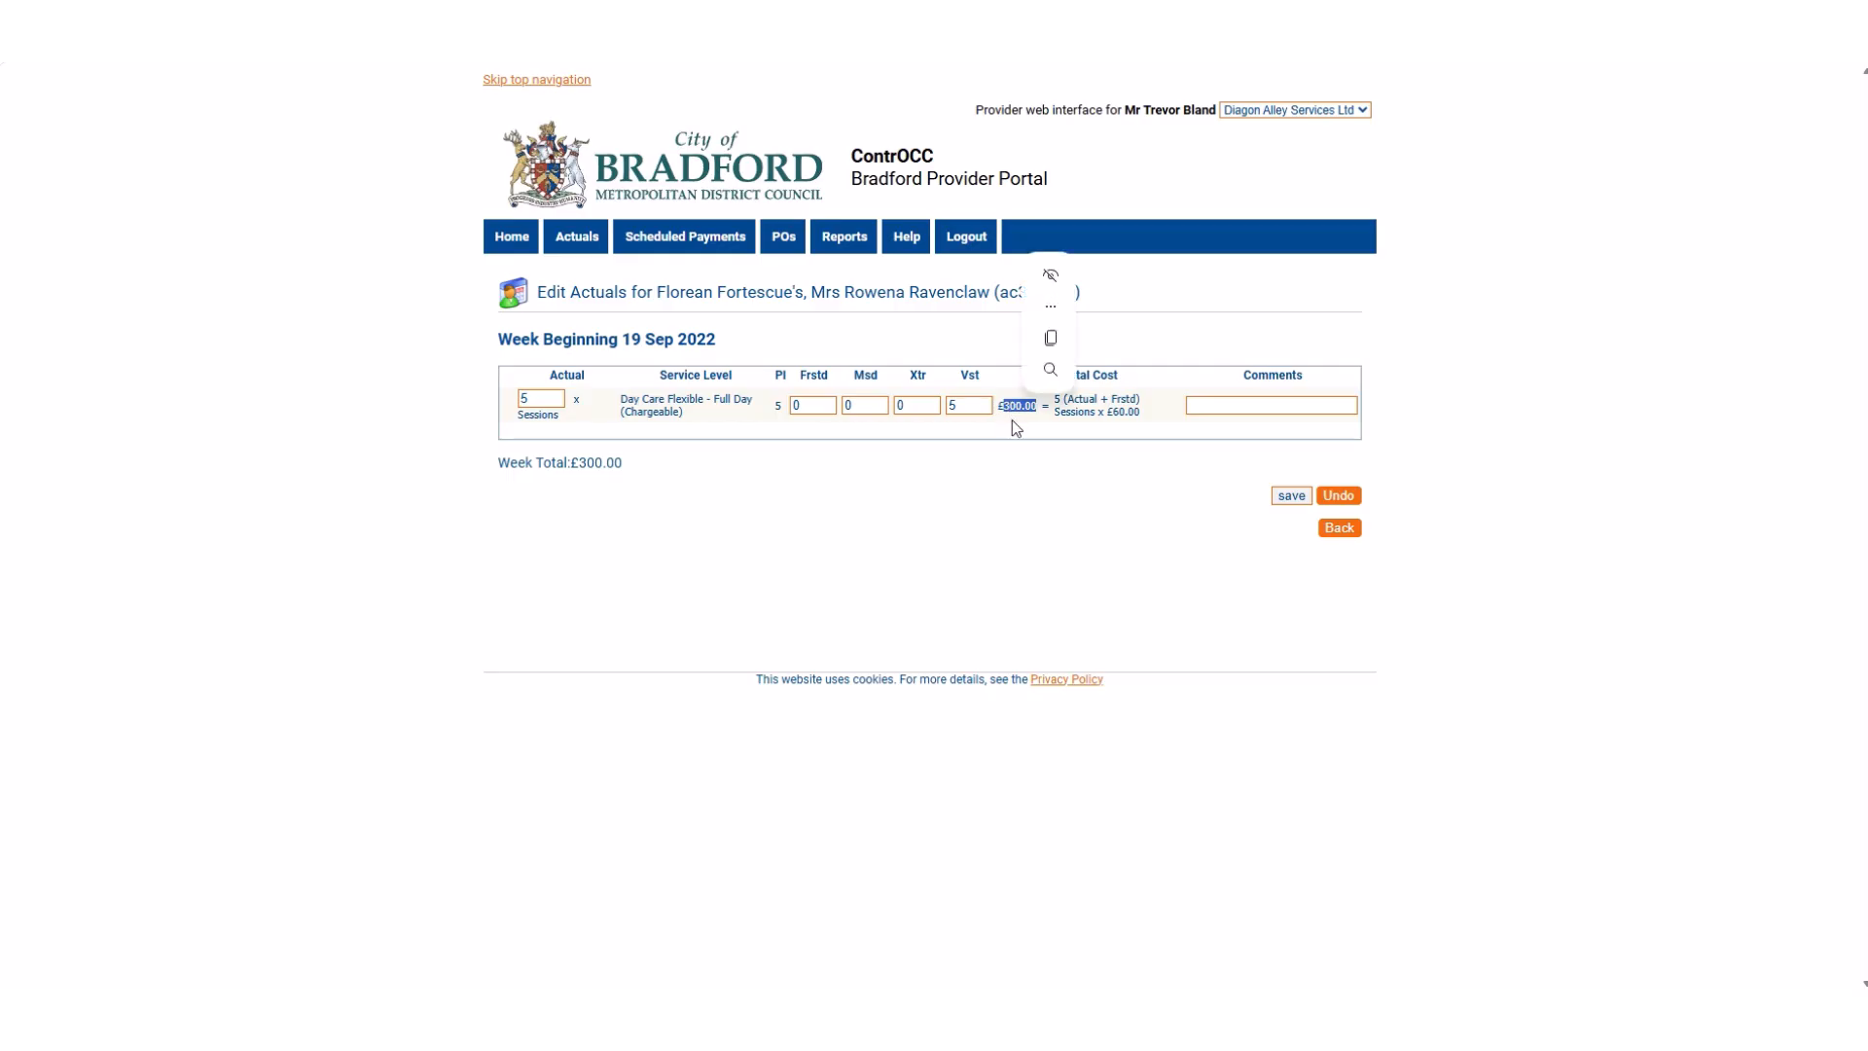
pyautogui.click(1012, 420)
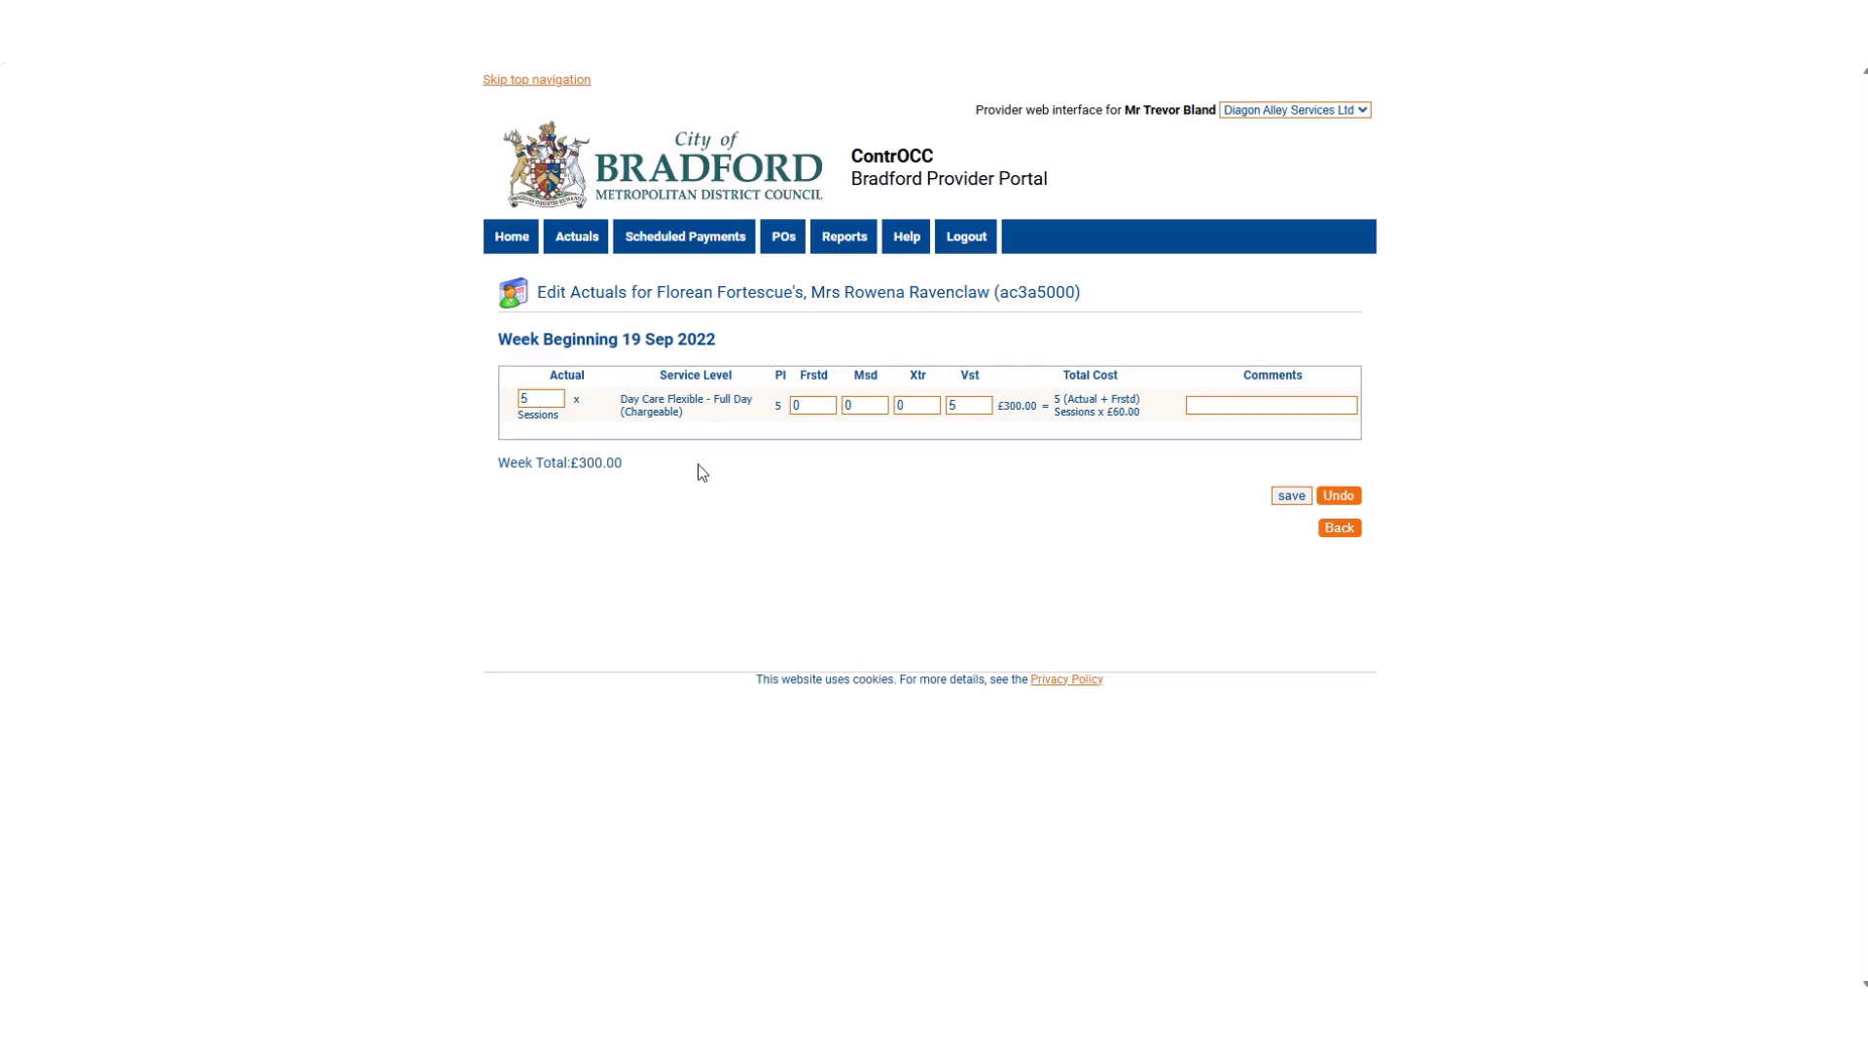
pyautogui.doubleClick(780, 408)
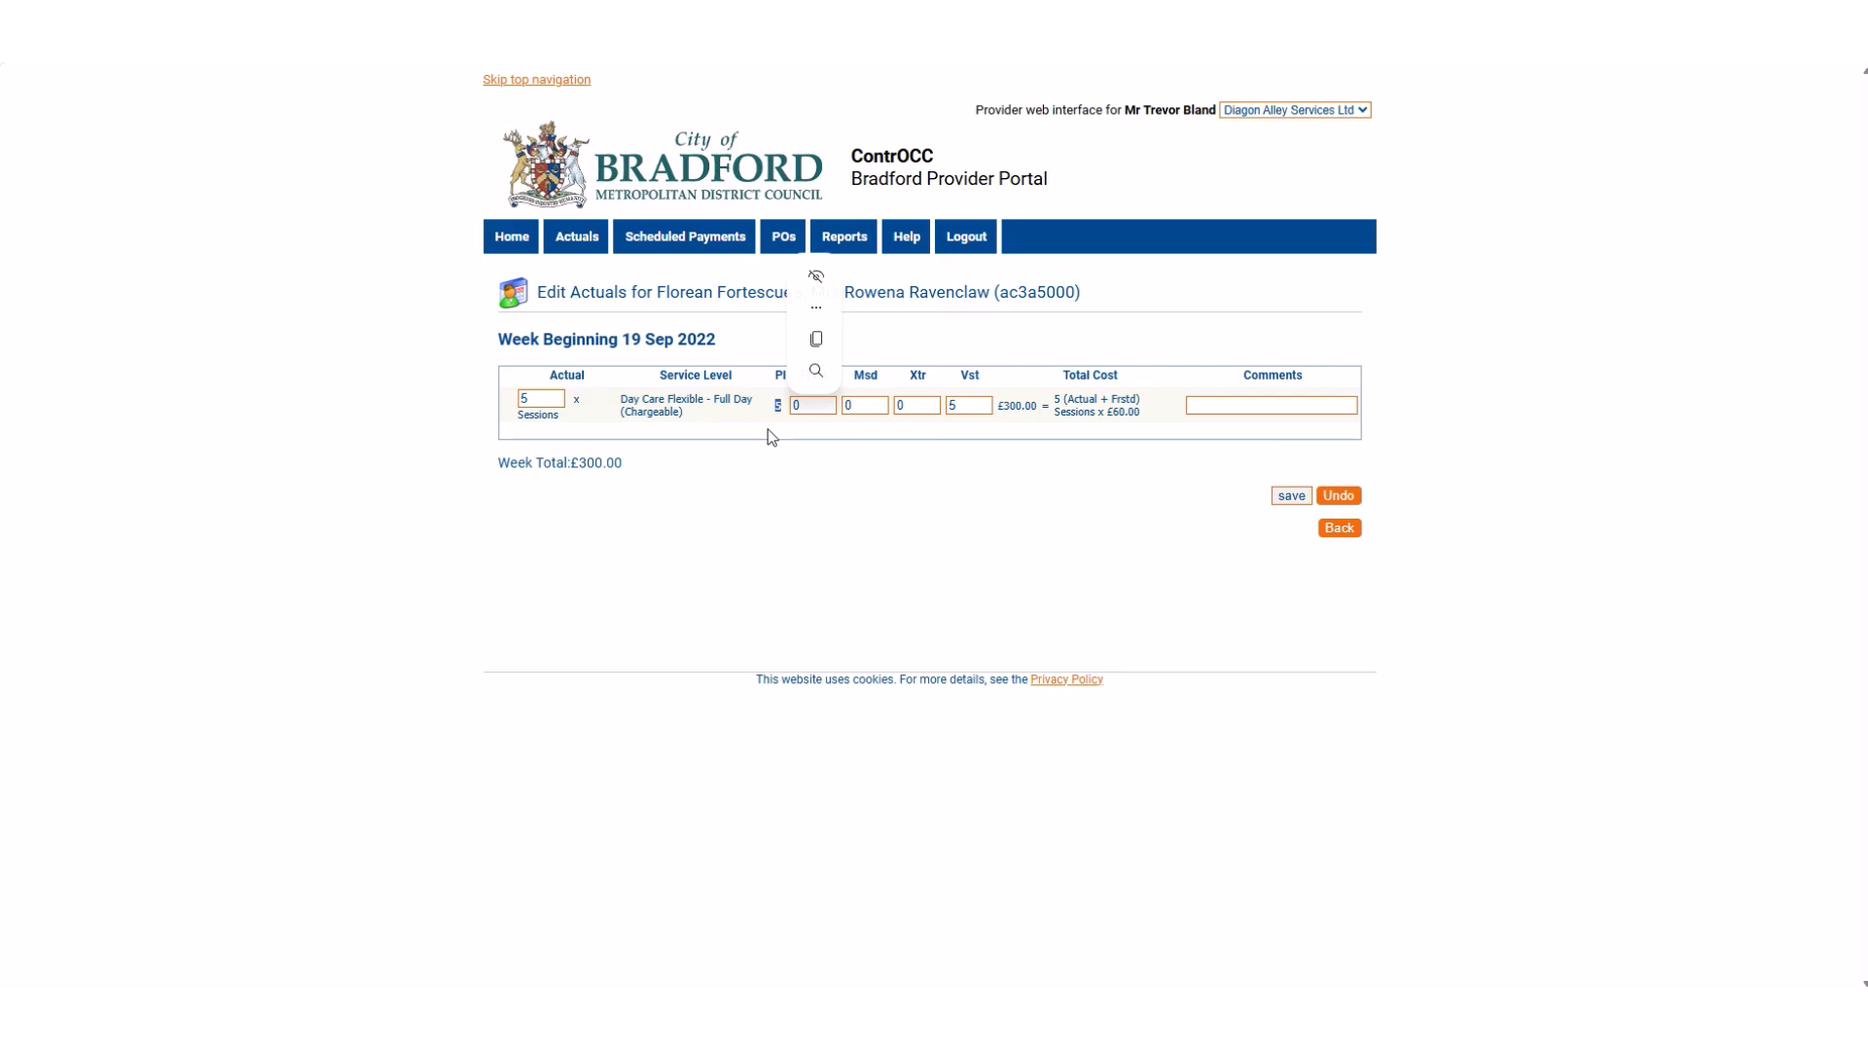
pyautogui.click(686, 506)
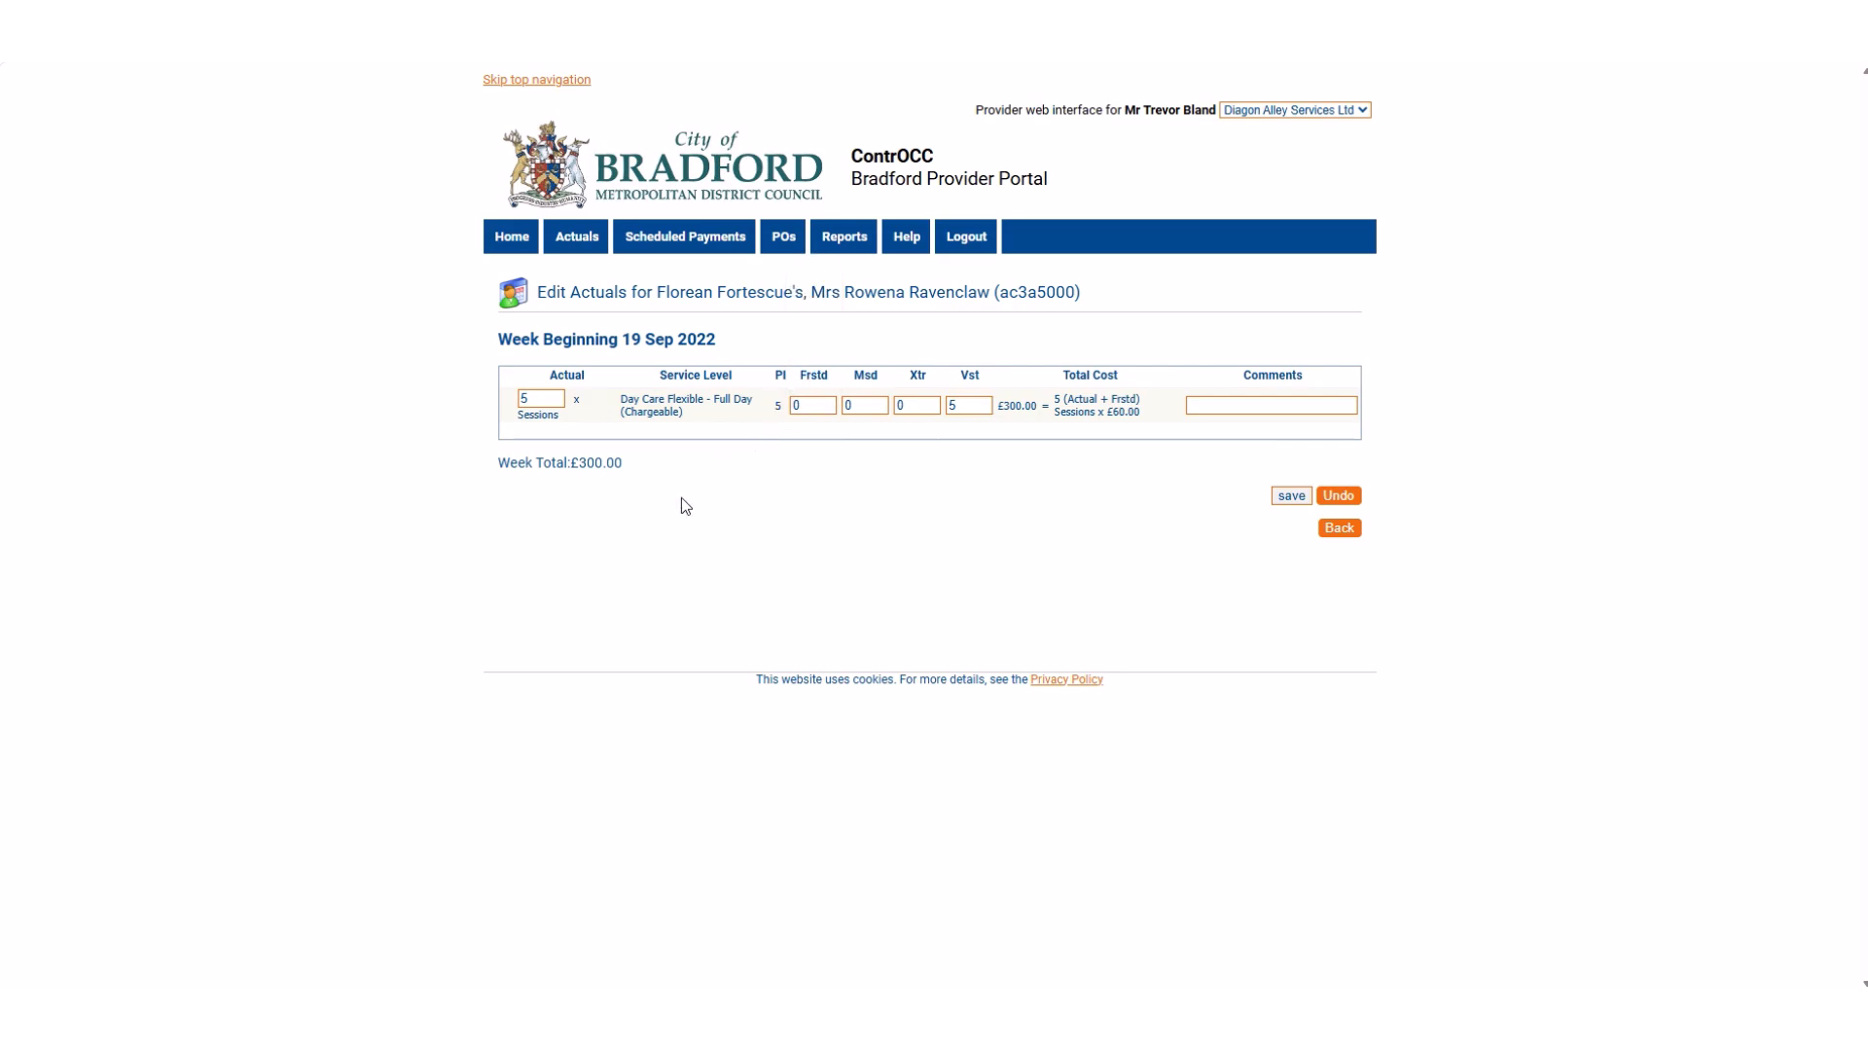
# Set the actual sessions to 3 and the Frstd quantity to 2 on the full-day day care line.
pyautogui.click(547, 398)
pyautogui.write('3')
pyautogui.click(698, 477)
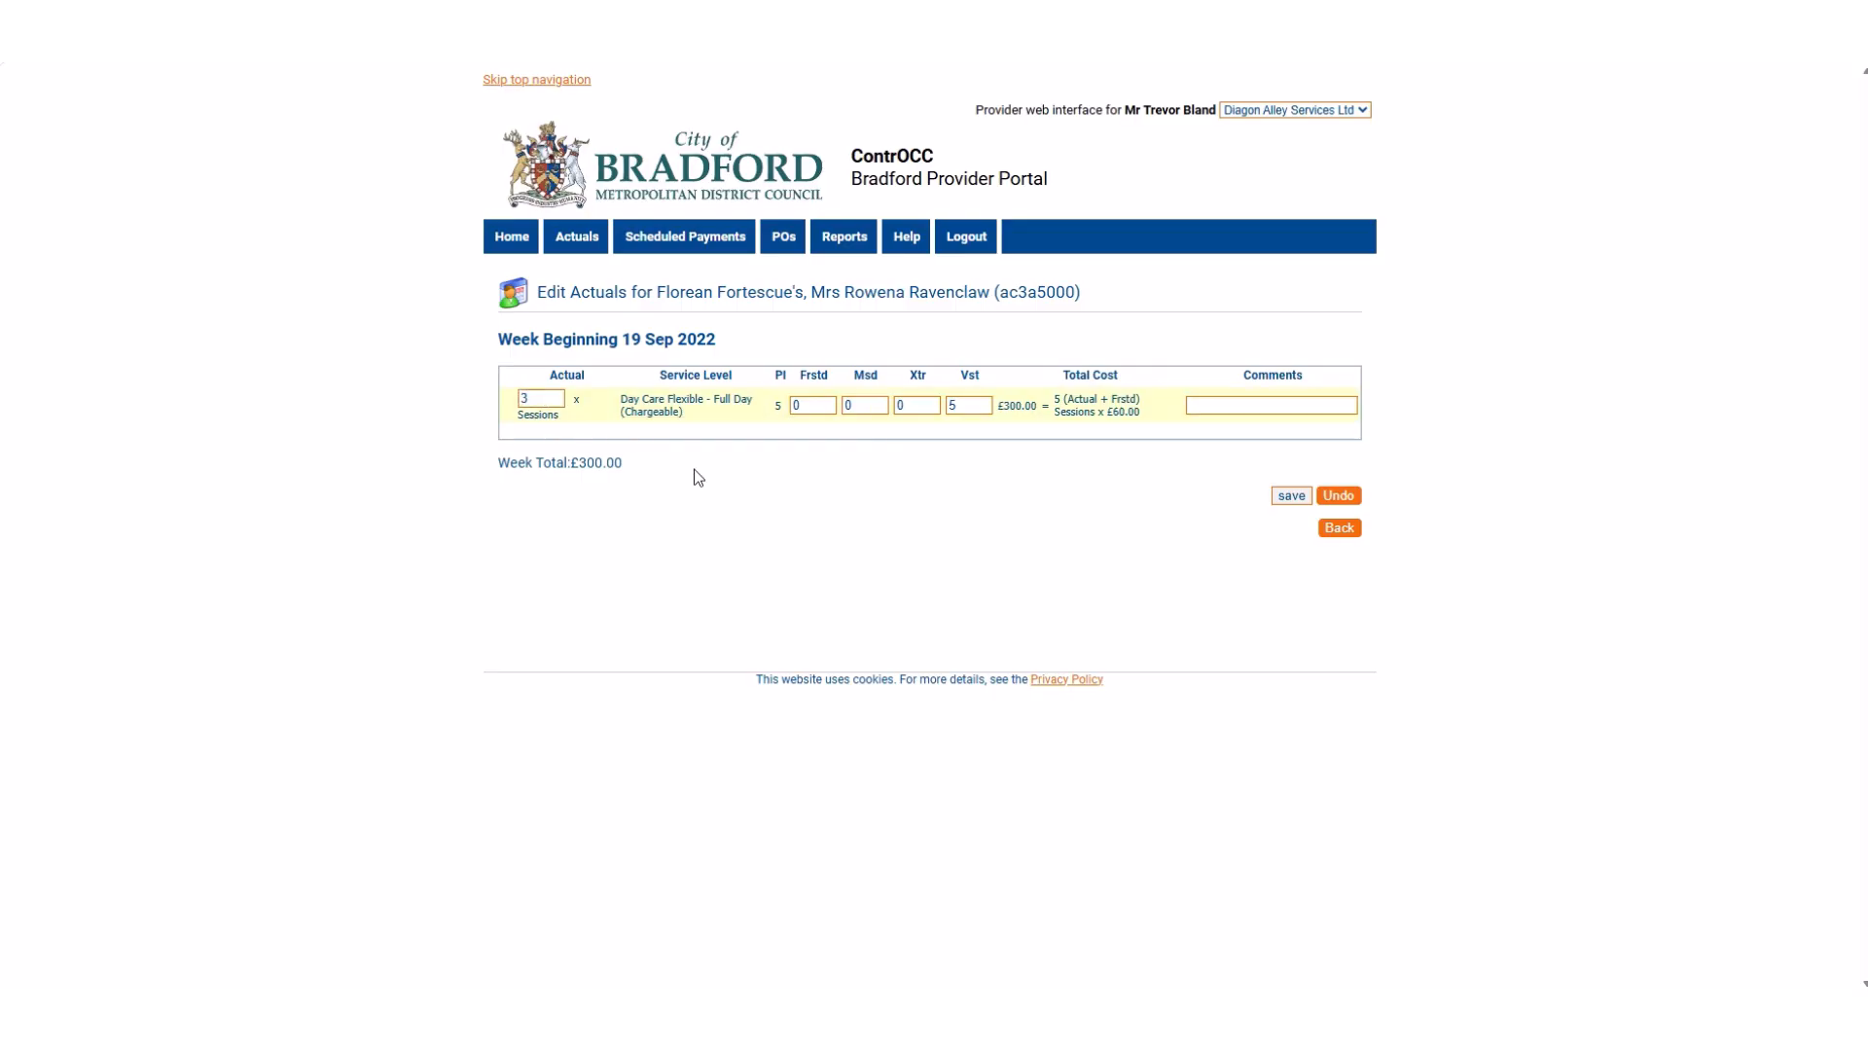
pyautogui.click(805, 406)
pyautogui.write('2')
pyautogui.click(814, 490)
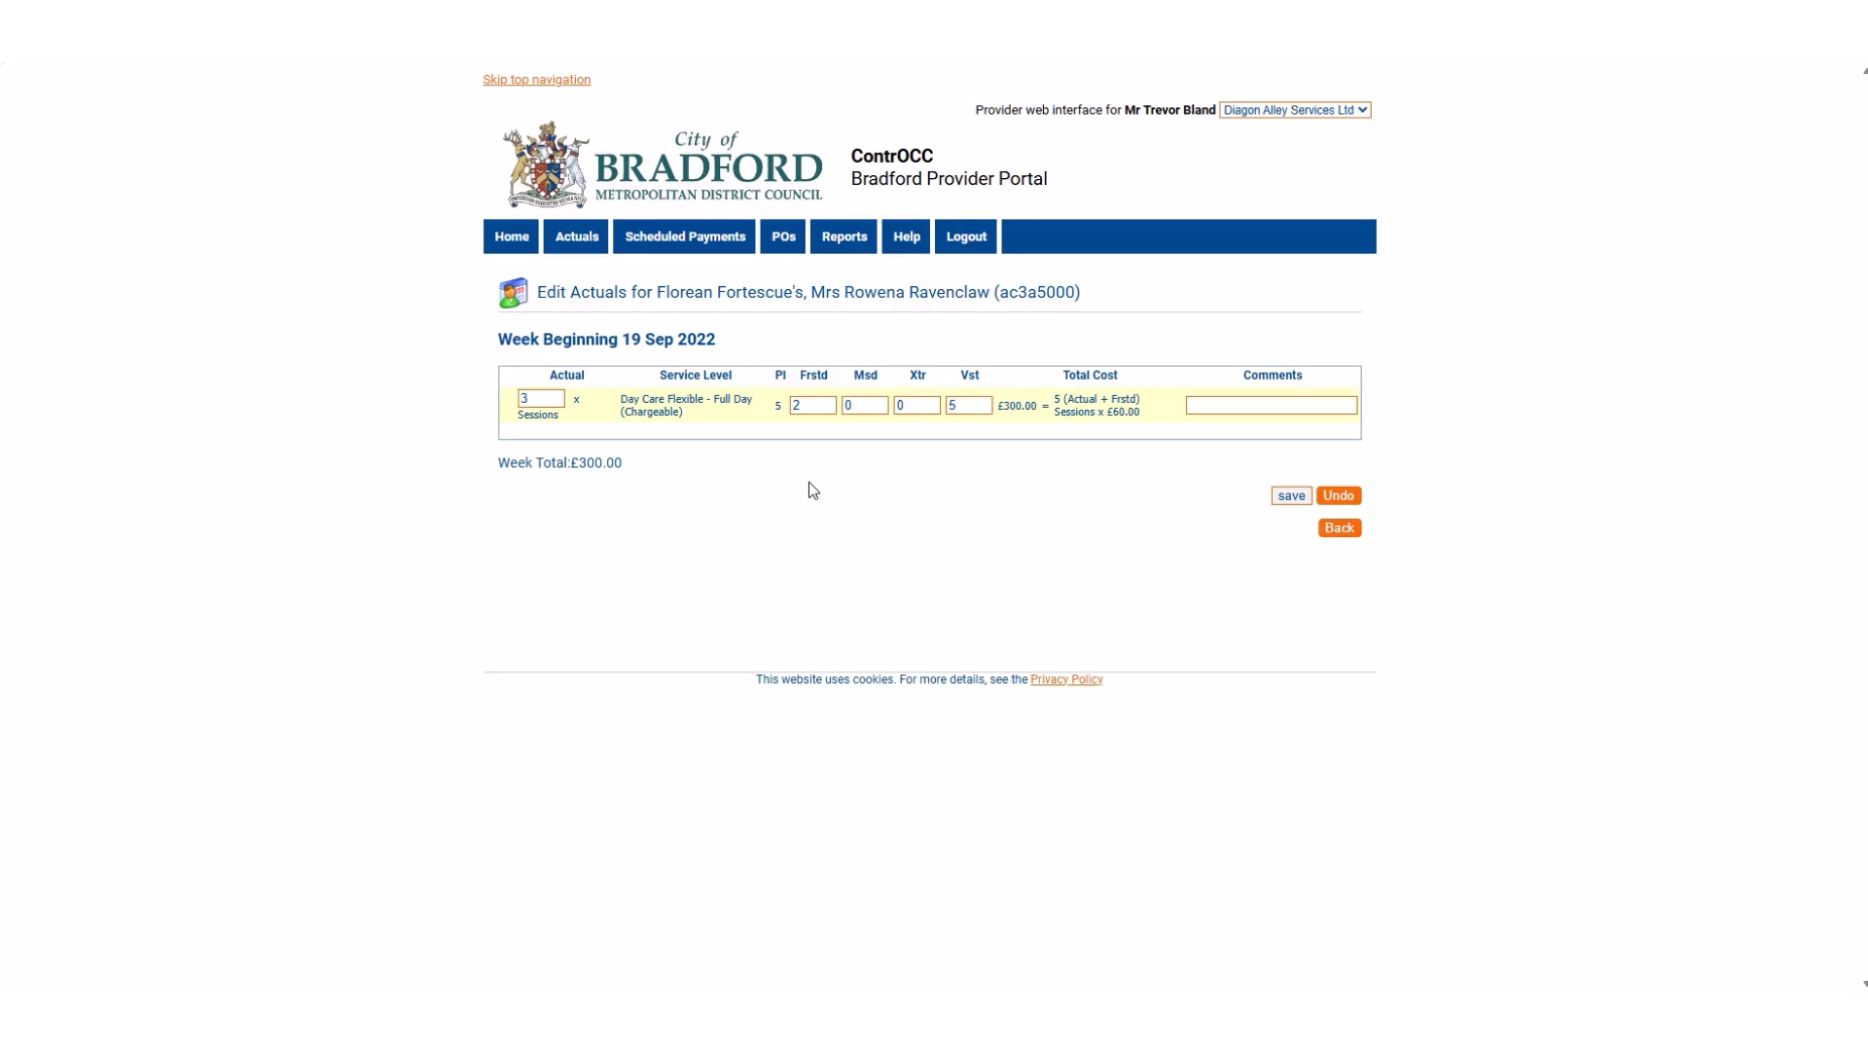
# Enter the comment "Client ill Mon & Tues" on the full-day day care line.
pyautogui.click(1218, 405)
pyautogui.write('Mon')
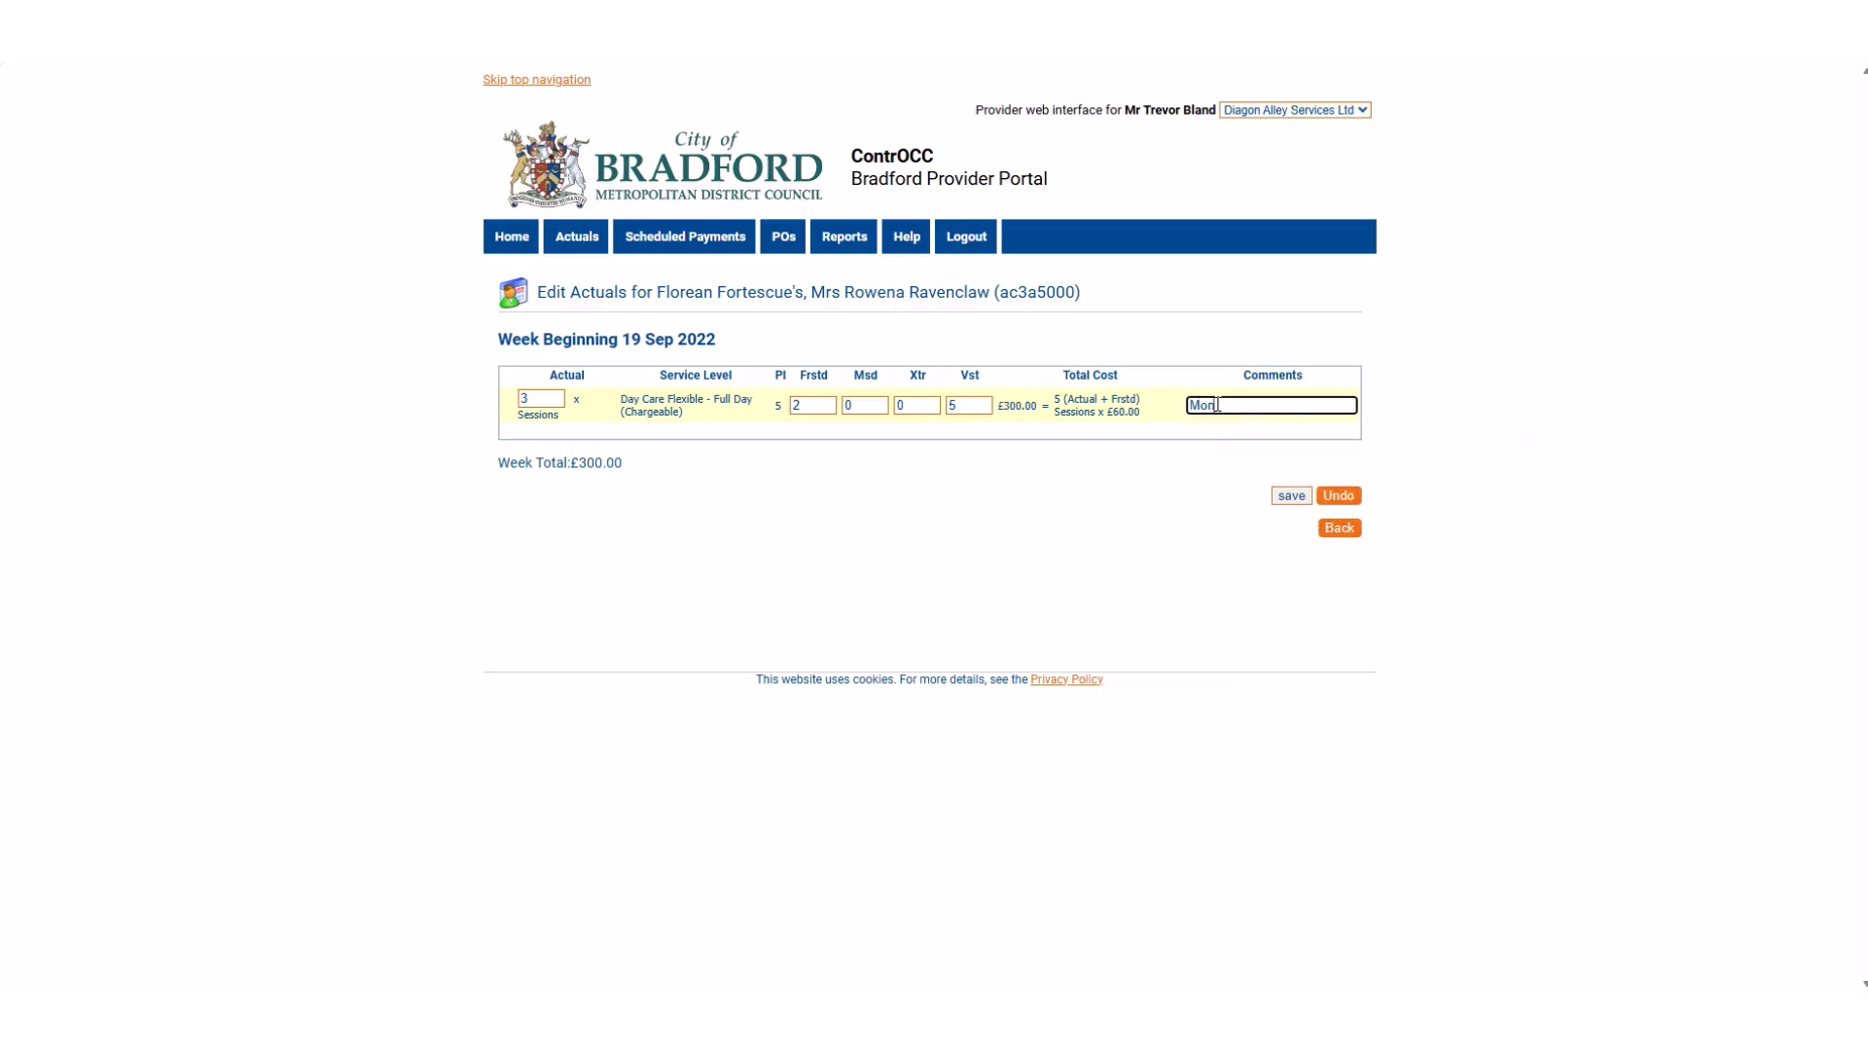
pyautogui.press('BackSpace')
pyautogui.press('BackSpace')
pyautogui.press('BackSpace')
pyautogui.write('Client')
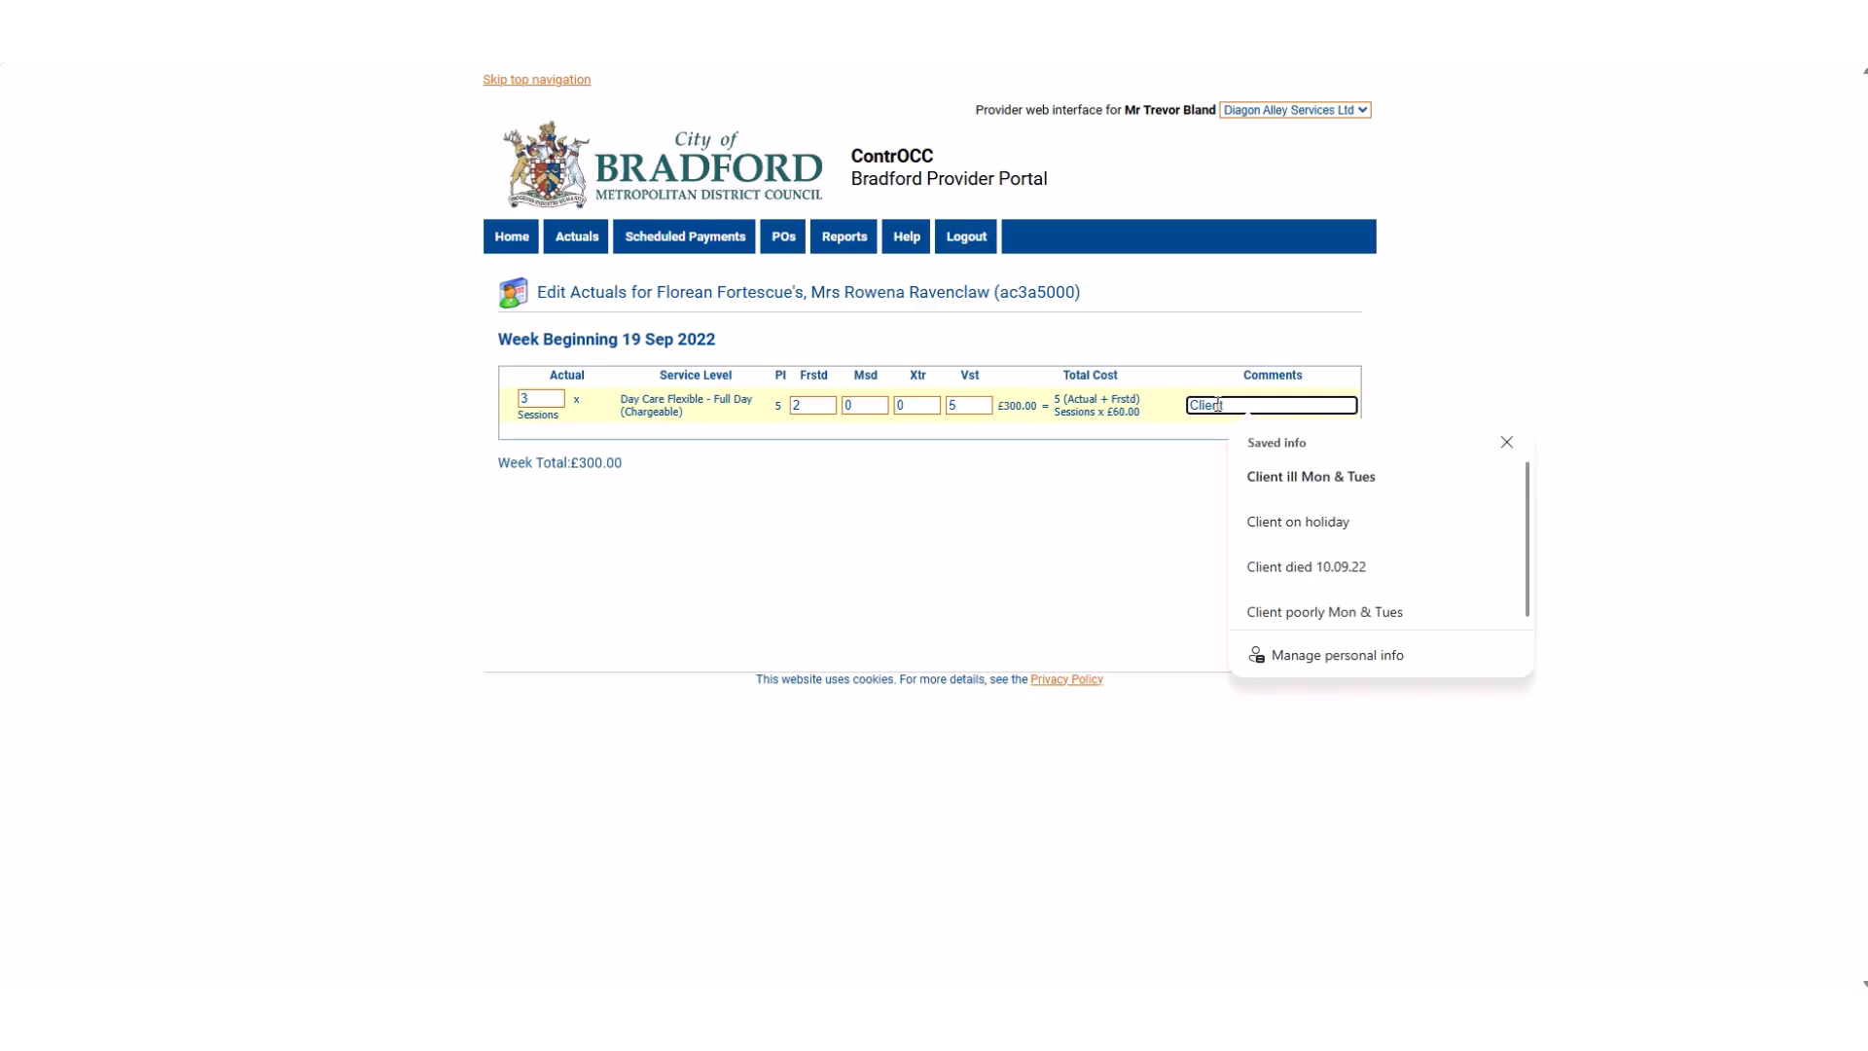
pyautogui.press('Down')
pyautogui.press('Return')
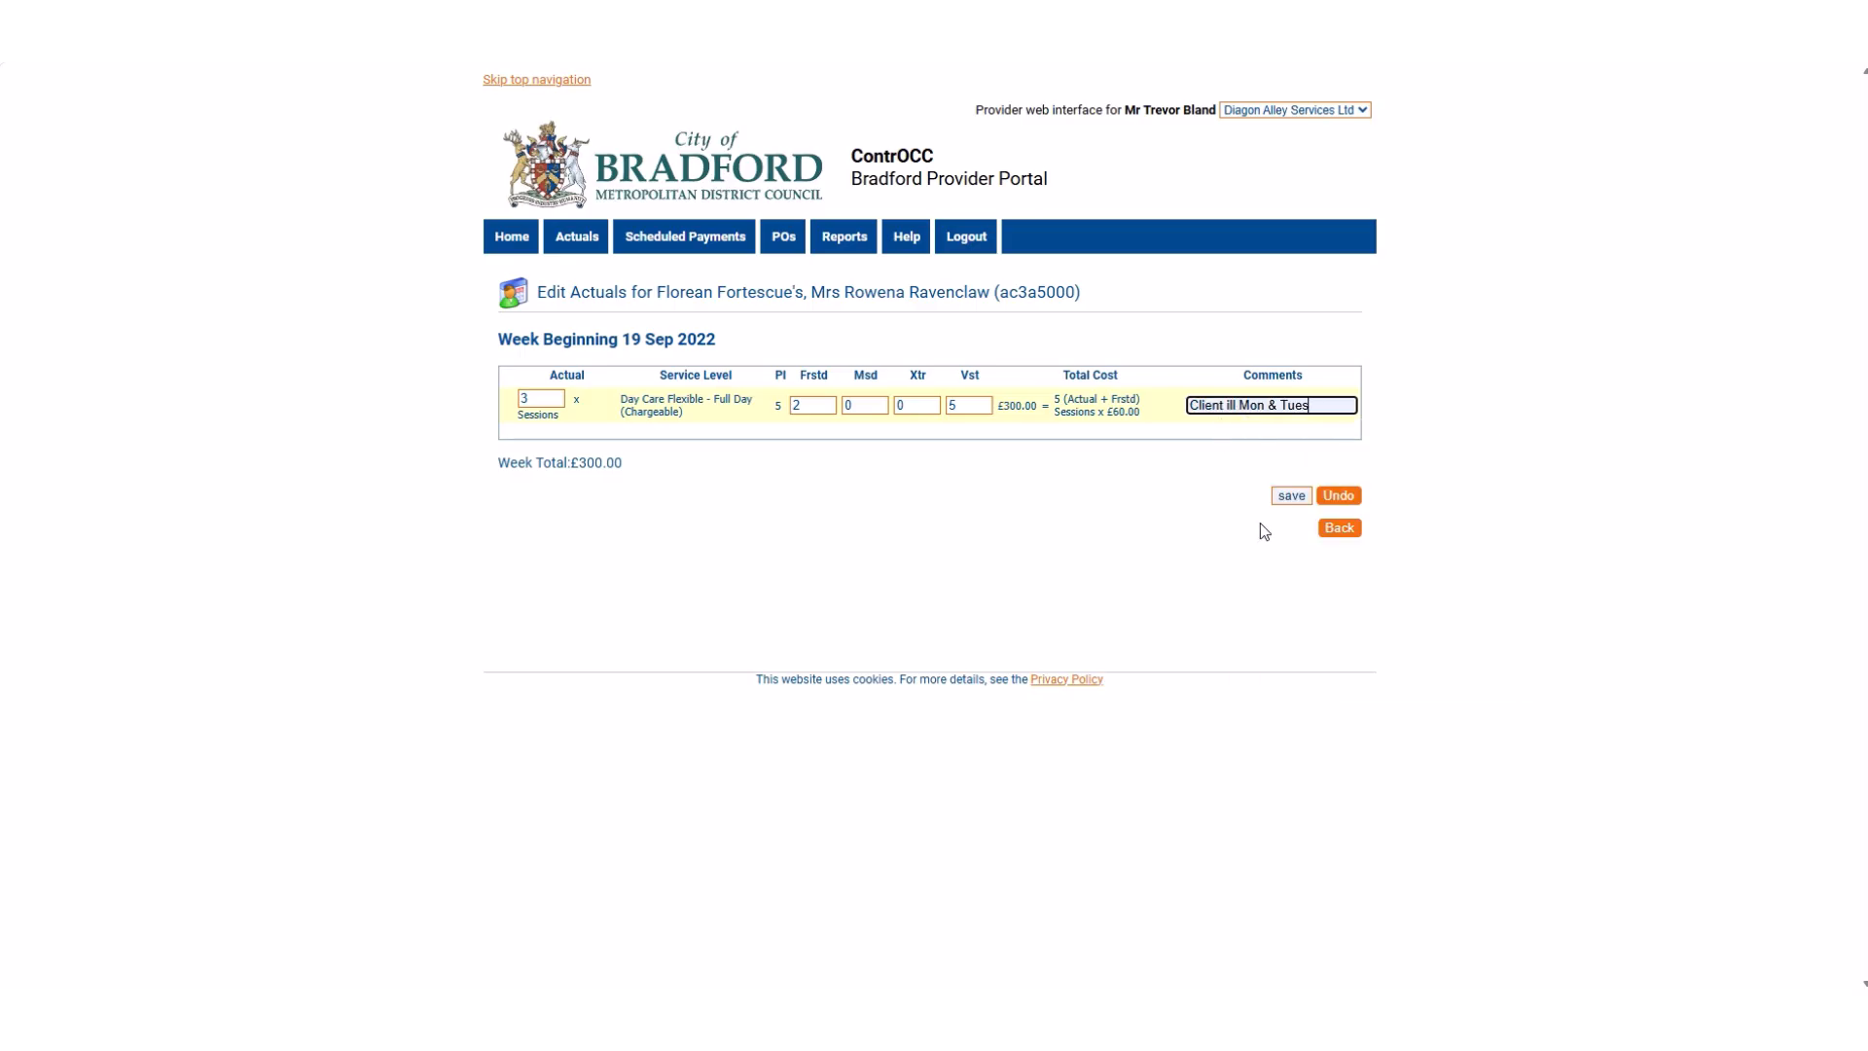
# Save the full-day day care line, check its total cost and return to the weekly actuals list.
pyautogui.click(1285, 499)
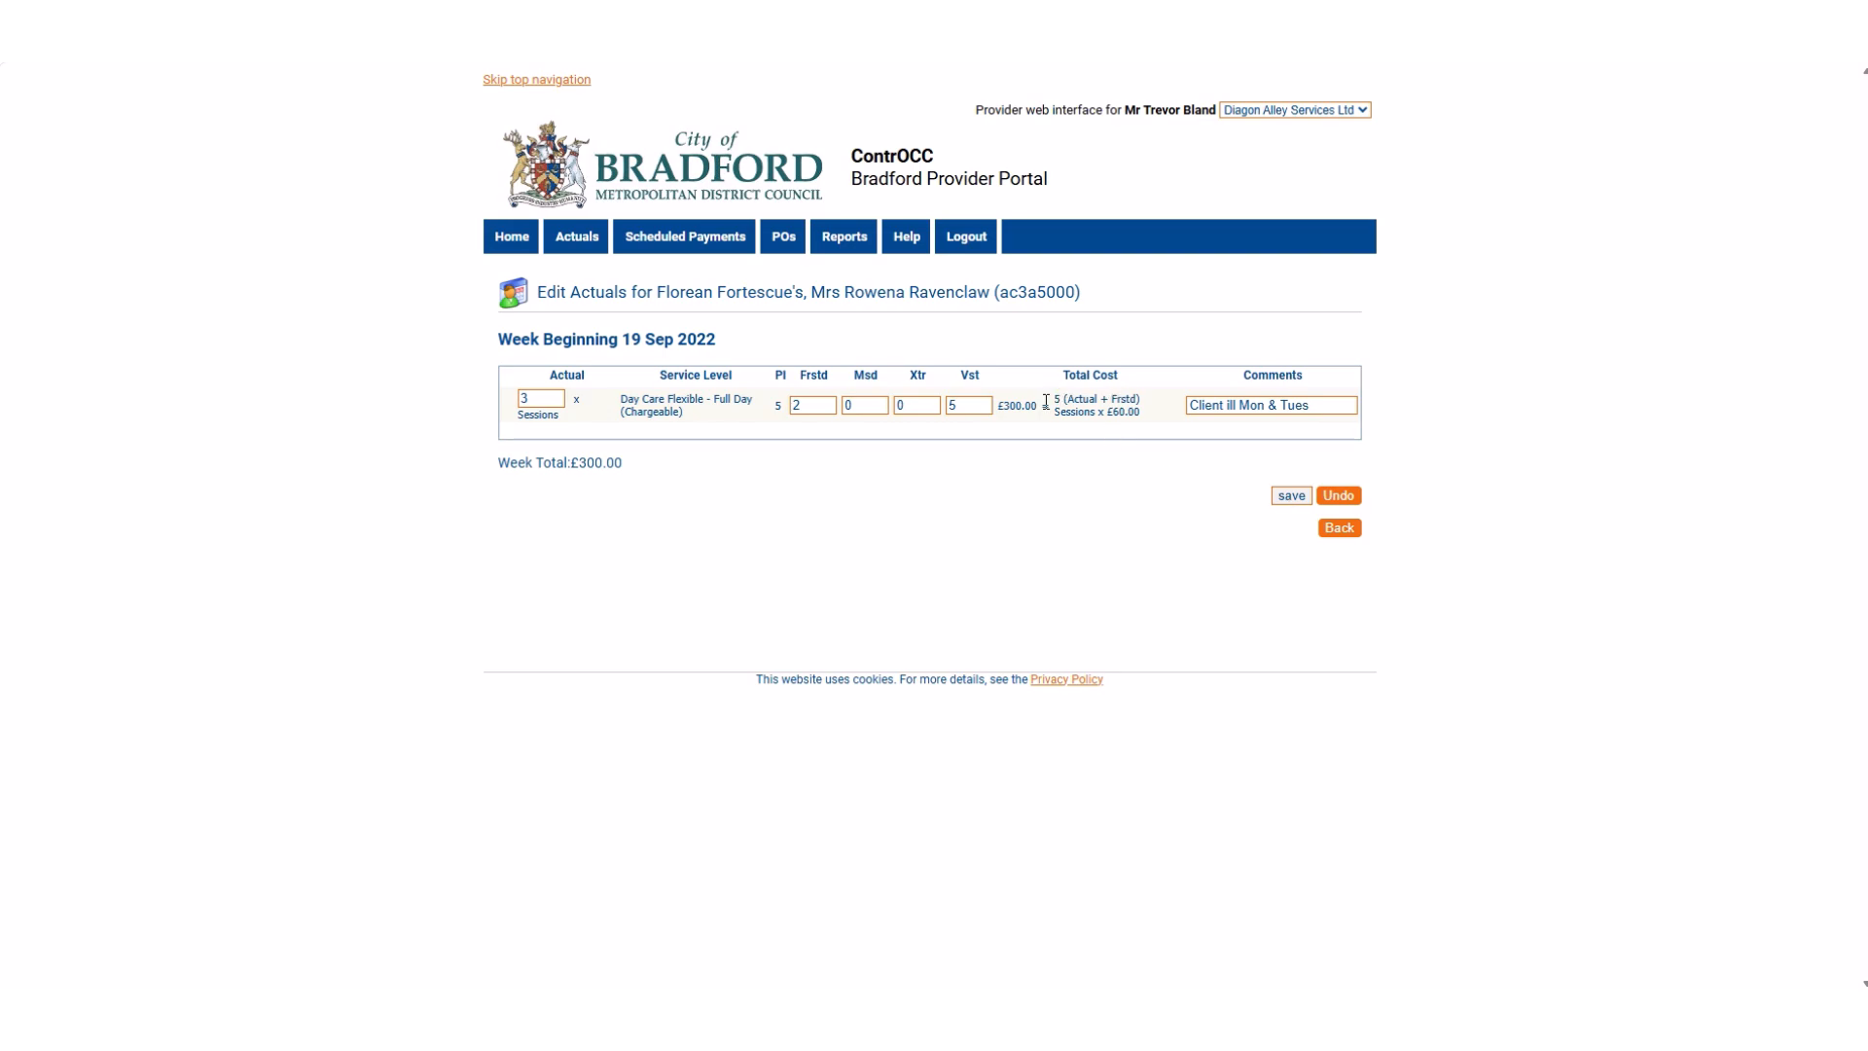
pyautogui.moveTo(1038, 407); pyautogui.dragTo(1005, 407)
pyautogui.click(1017, 424)
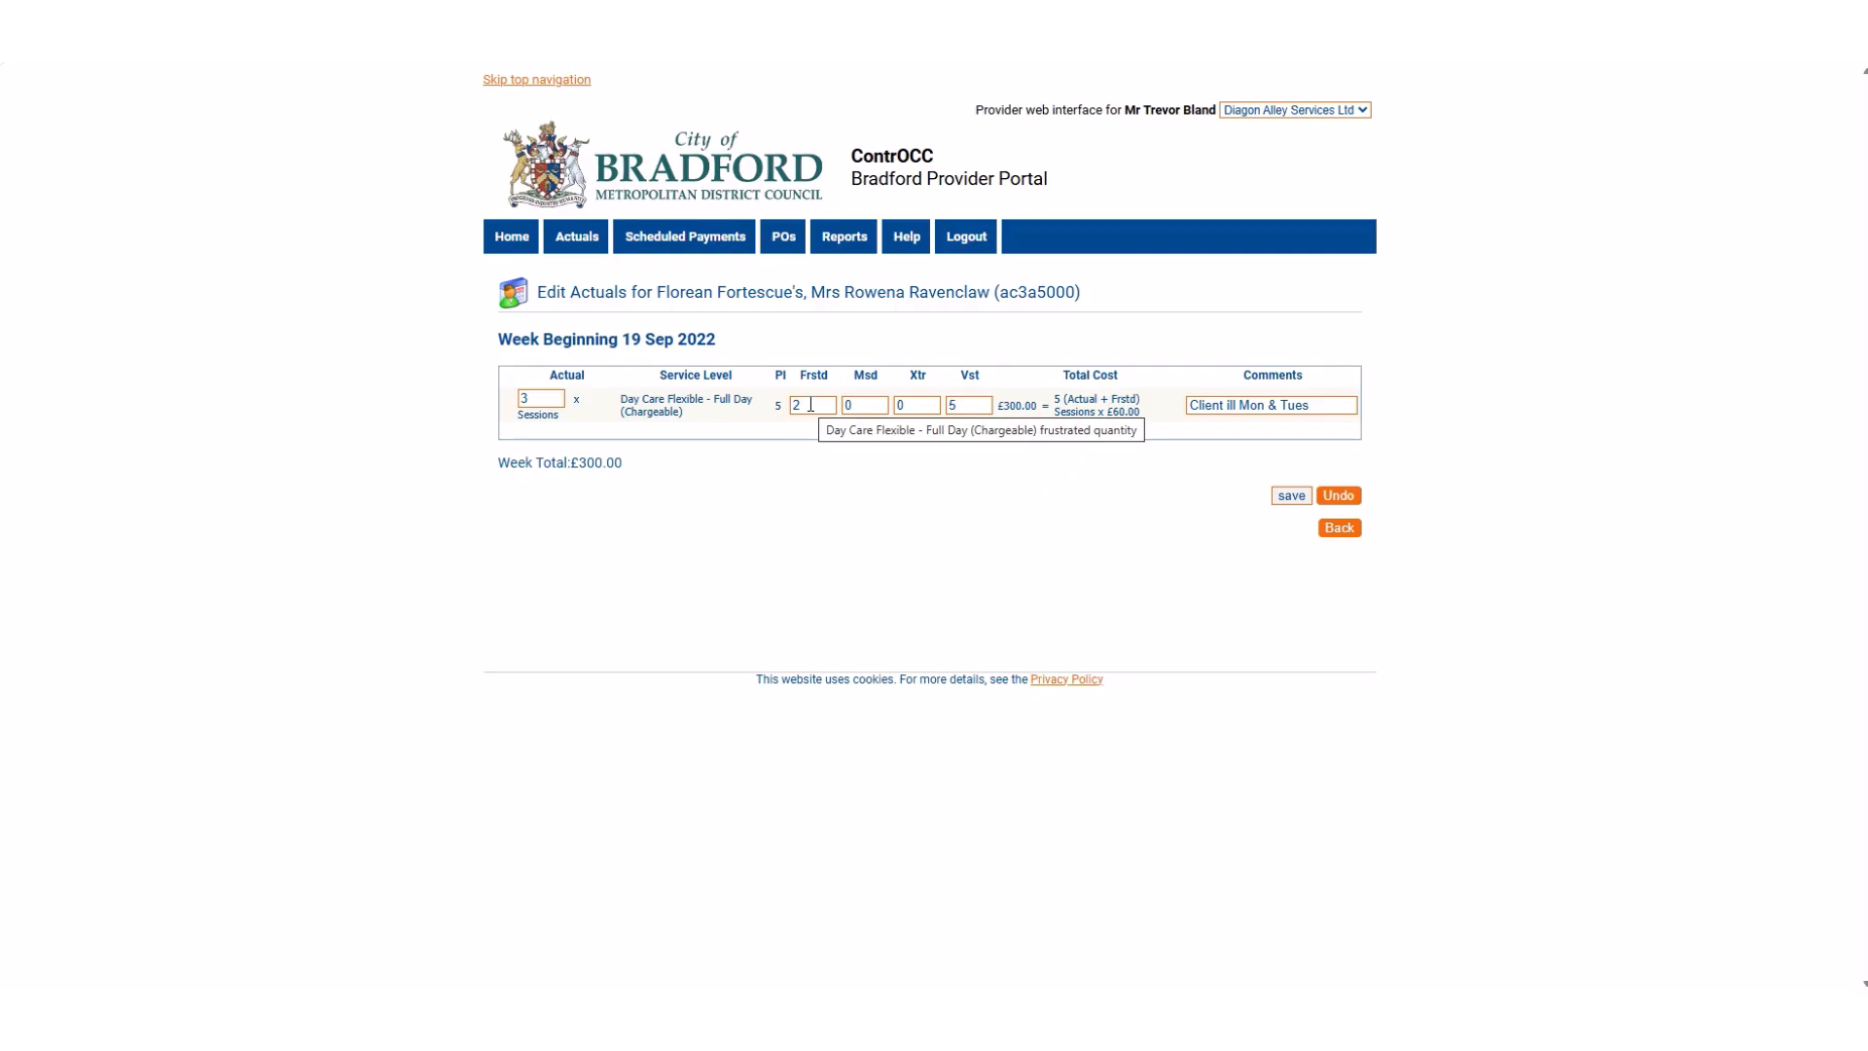
pyautogui.click(1341, 530)
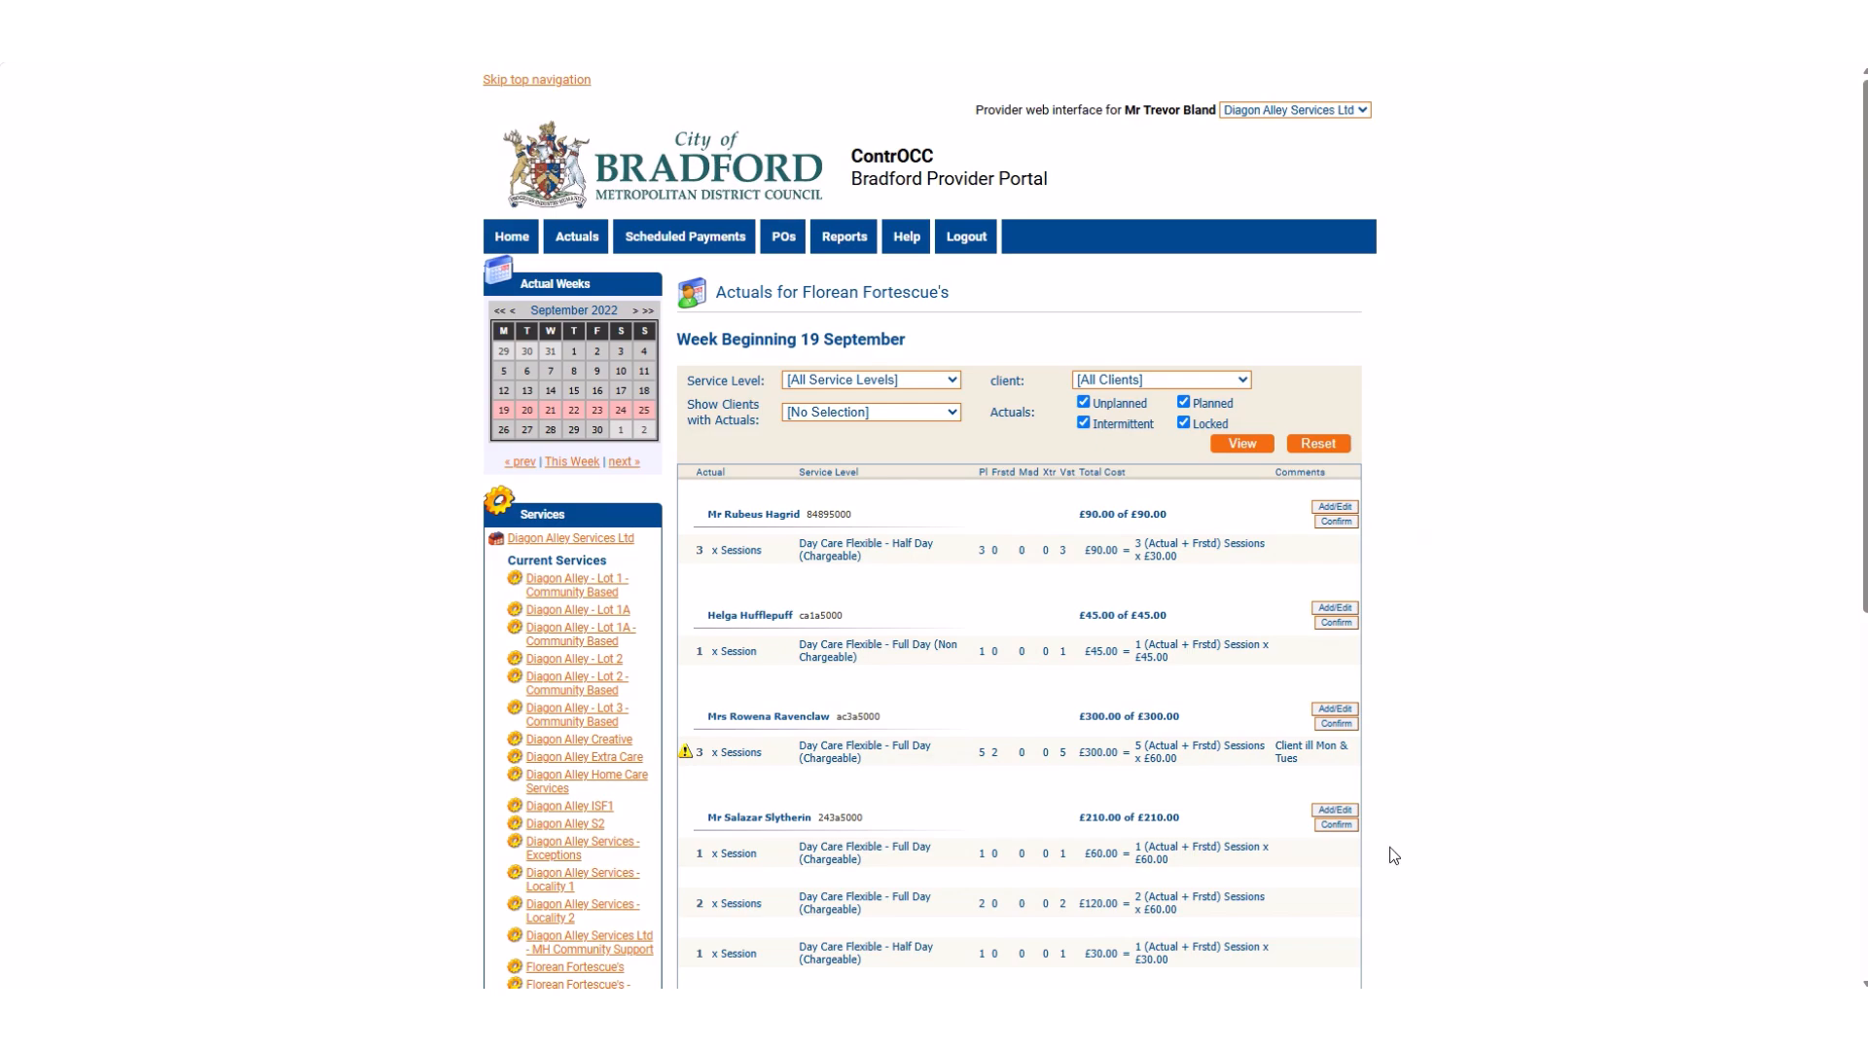
# Open the actuals of the second-to-last client in the list for editing and check the planned quantity.
pyautogui.scroll(-4, 1390, 848)
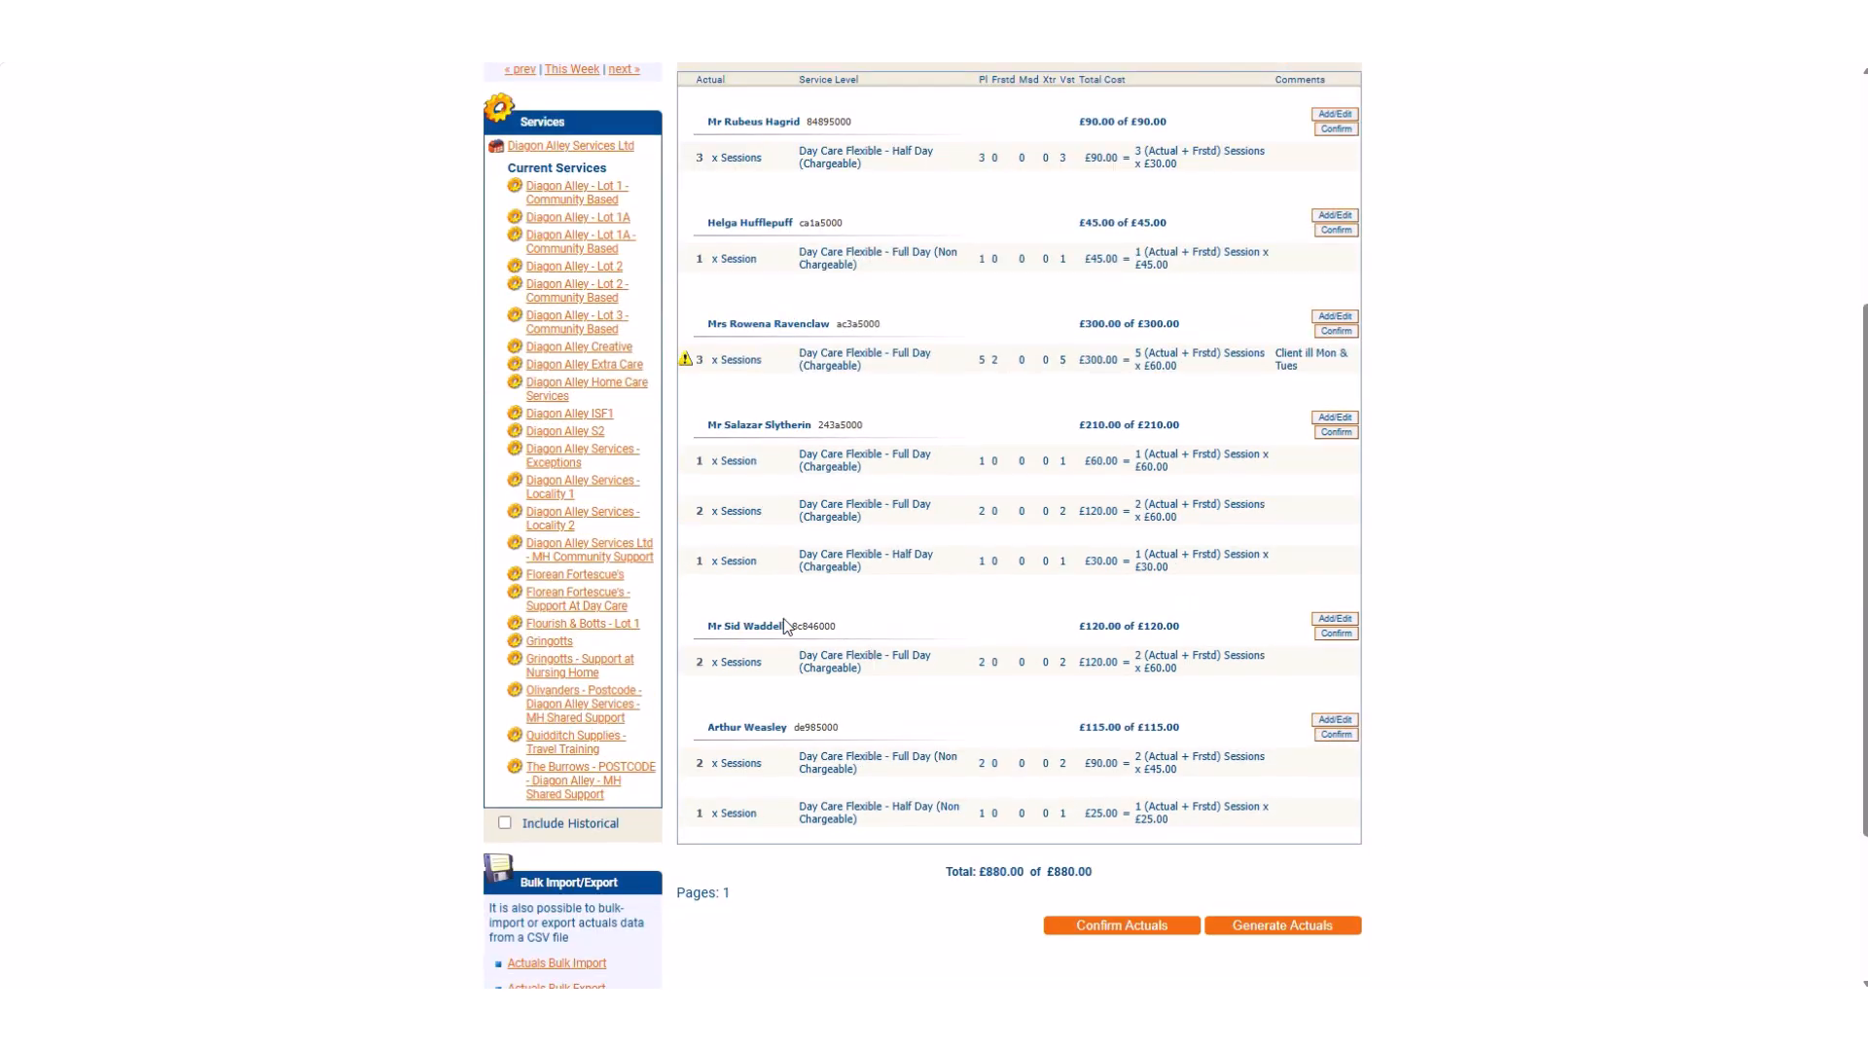
pyautogui.moveTo(787, 625); pyautogui.dragTo(723, 626)
pyautogui.click(1331, 621)
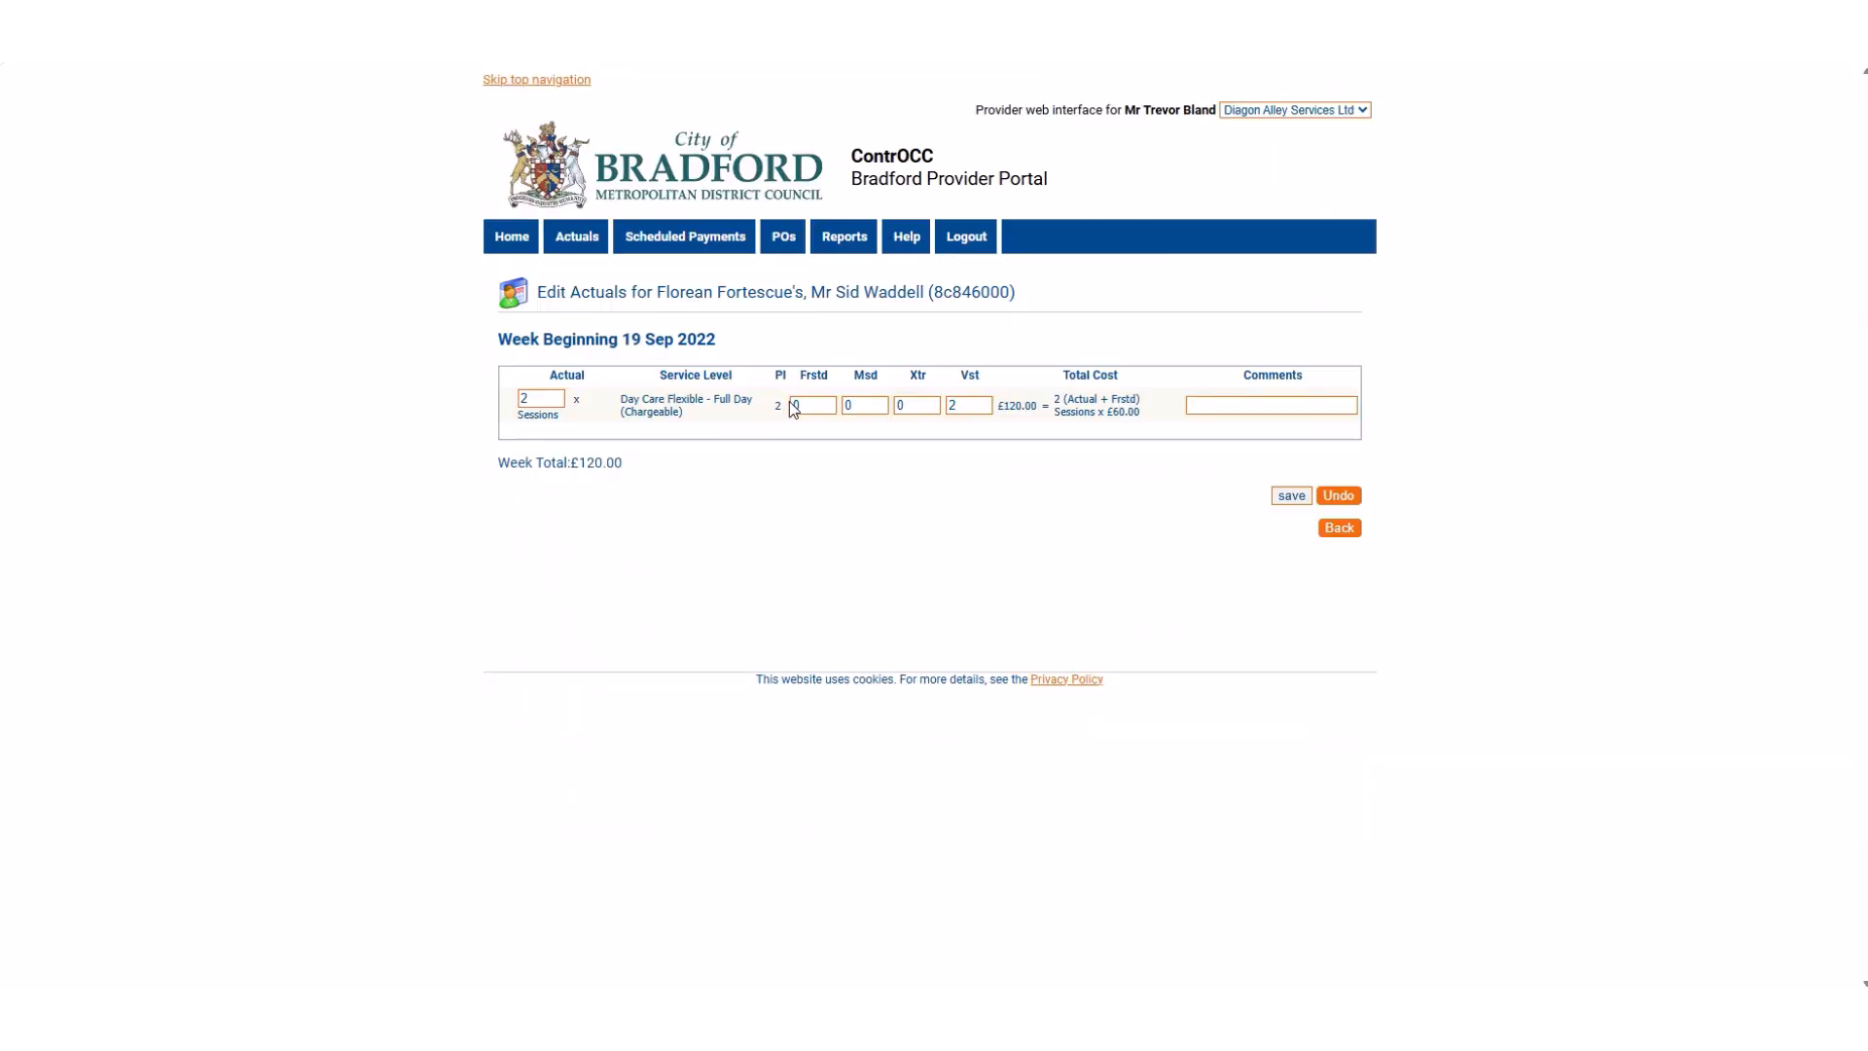
pyautogui.doubleClick(779, 405)
pyautogui.click(751, 444)
# Set the actual sessions to 1 and the Msd quantity to 1 on the full-day day care line.
pyautogui.click(548, 400)
pyautogui.press('BackSpace')
pyautogui.write('1')
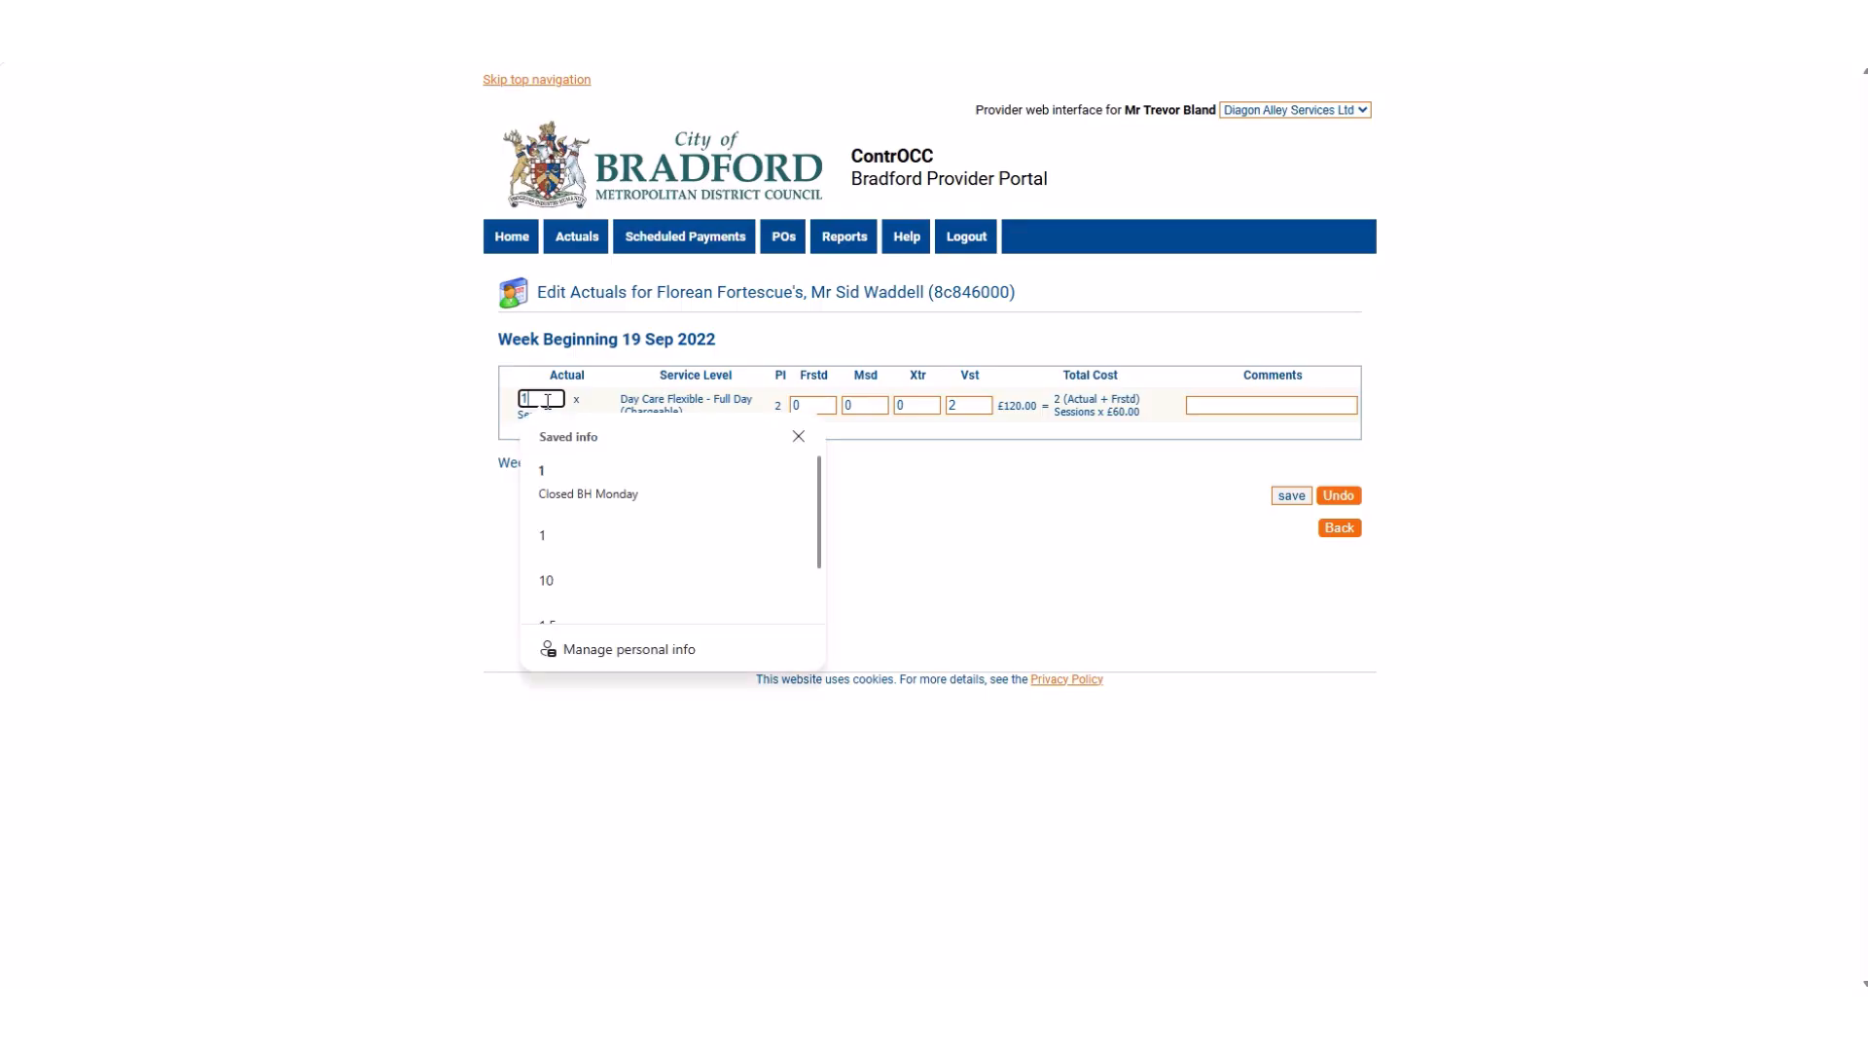
pyautogui.click(419, 424)
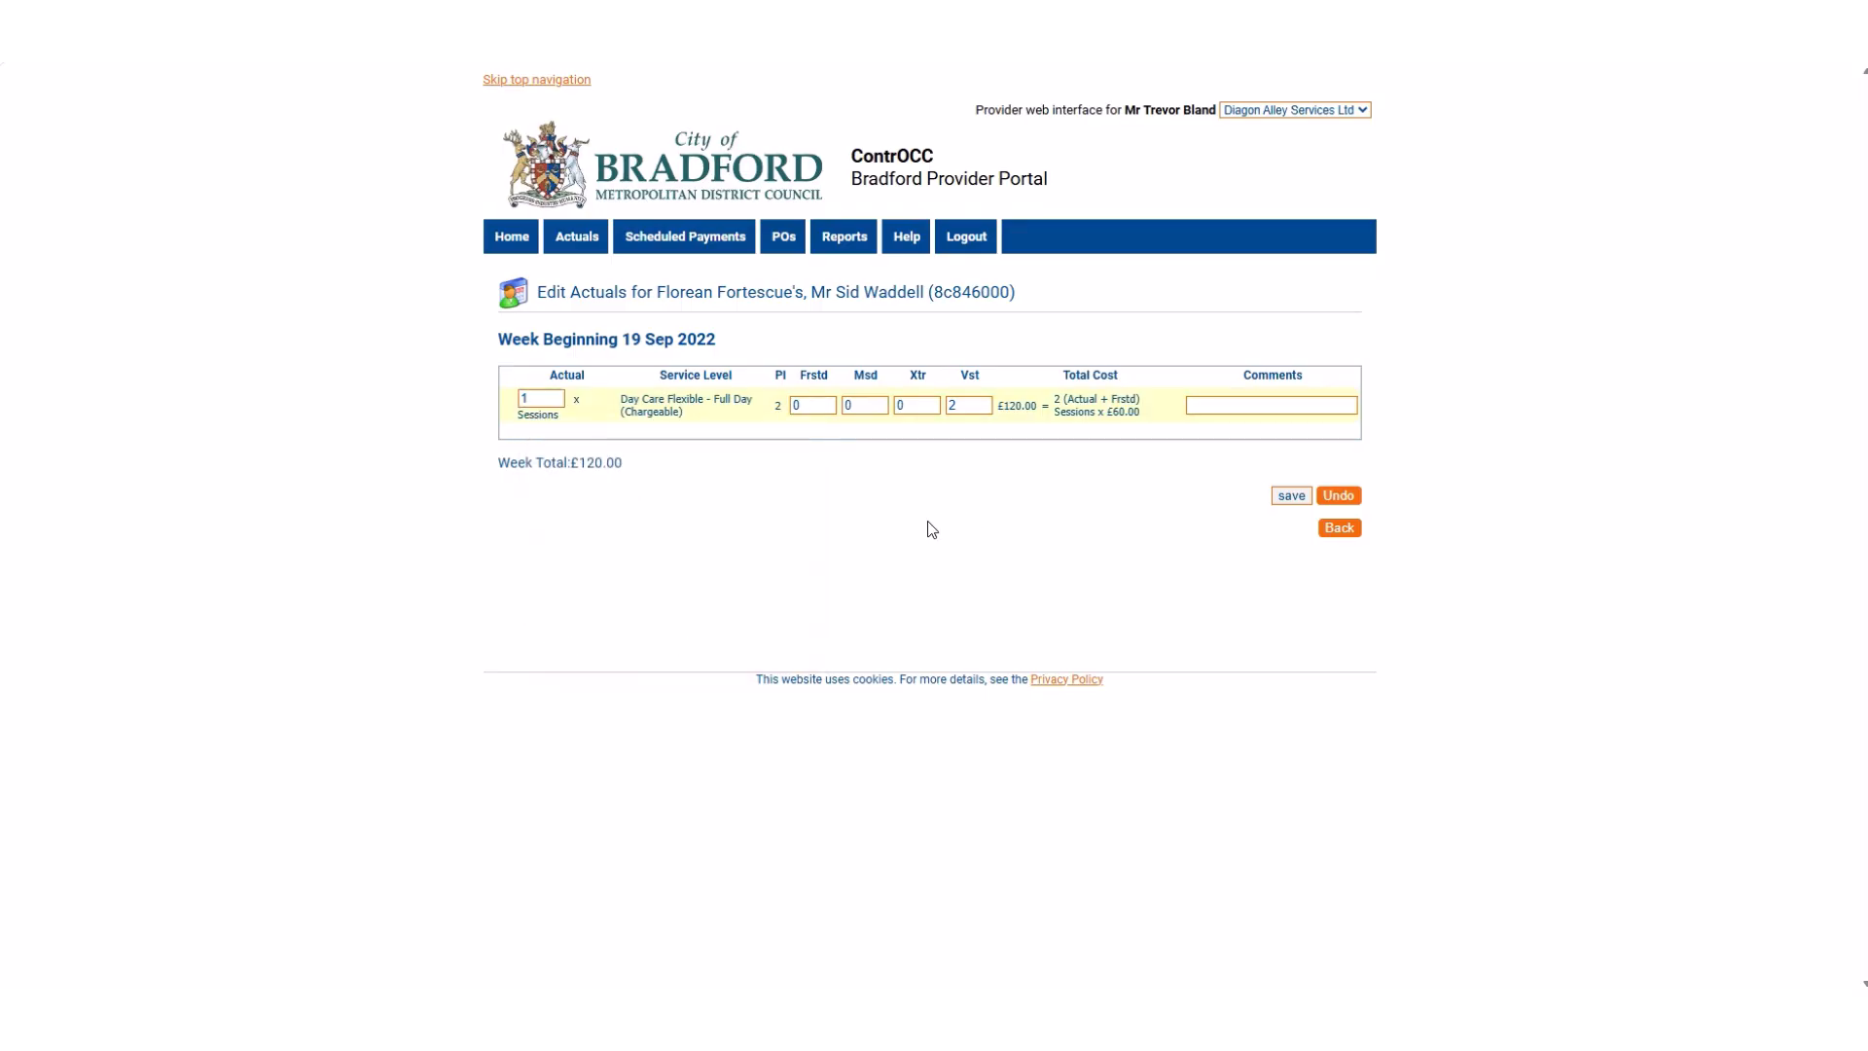
pyautogui.click(854, 406)
pyautogui.press('BackSpace')
pyautogui.write('1')
pyautogui.click(817, 505)
# Enter the comment "Closed BH Monday" on the full-day day care line and save the actuals.
pyautogui.click(1206, 407)
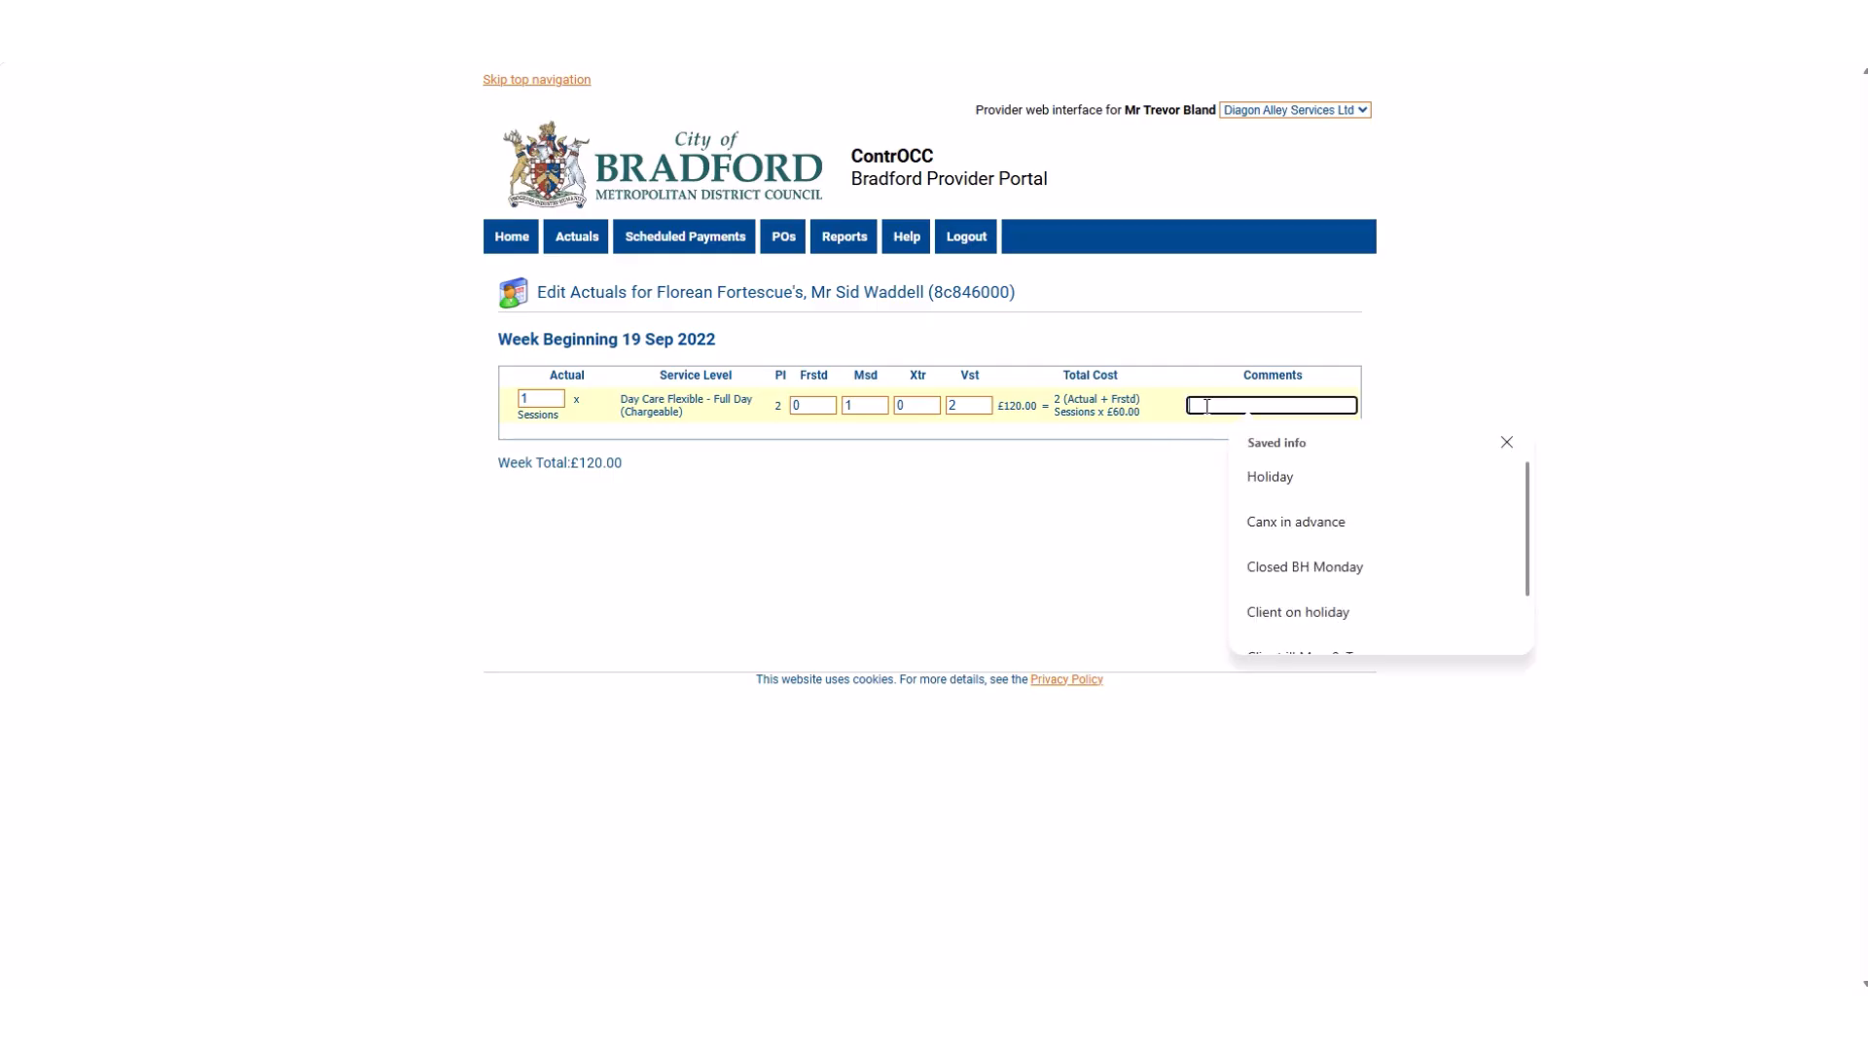
pyautogui.press('Down')
pyautogui.press('Down')
pyautogui.press('Down')
pyautogui.press('Return')
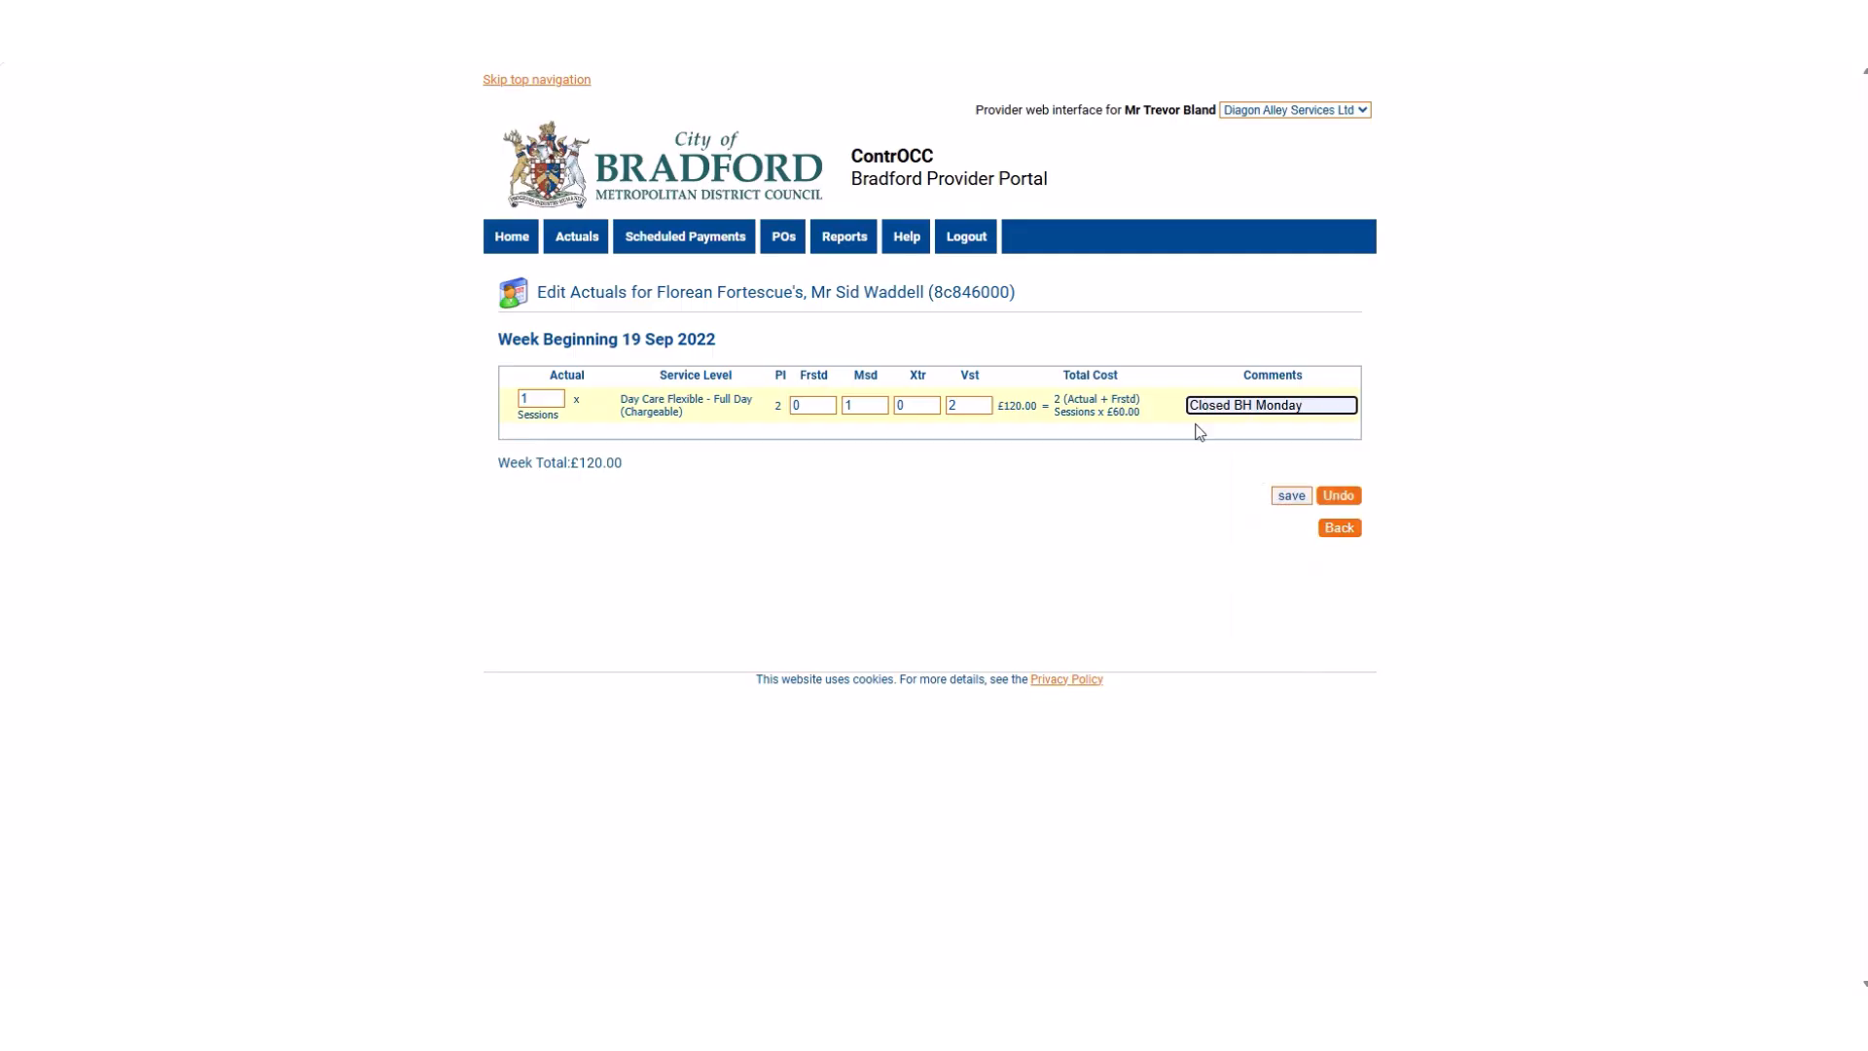
pyautogui.click(1291, 496)
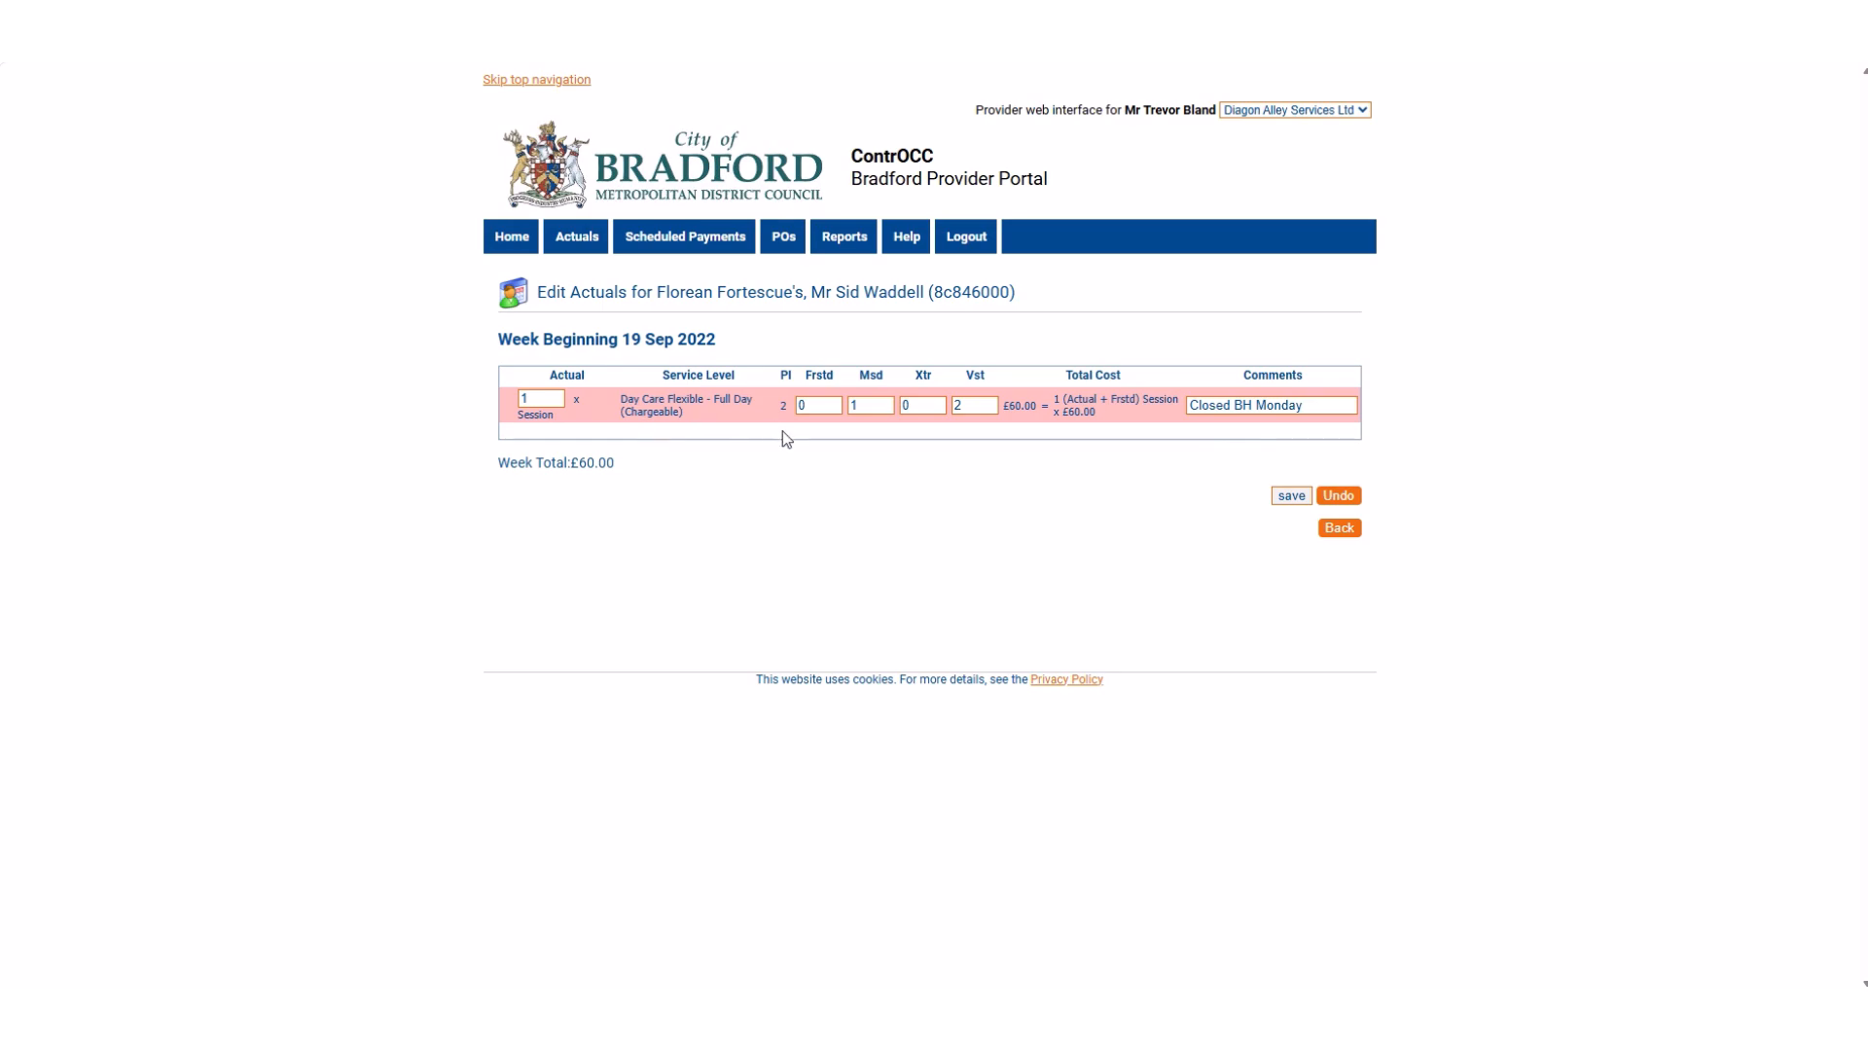
# Check the week total for this client and return to the weekly actuals list.
pyautogui.moveTo(615, 464); pyautogui.dragTo(573, 467)
pyautogui.click(688, 472)
pyautogui.click(1339, 528)
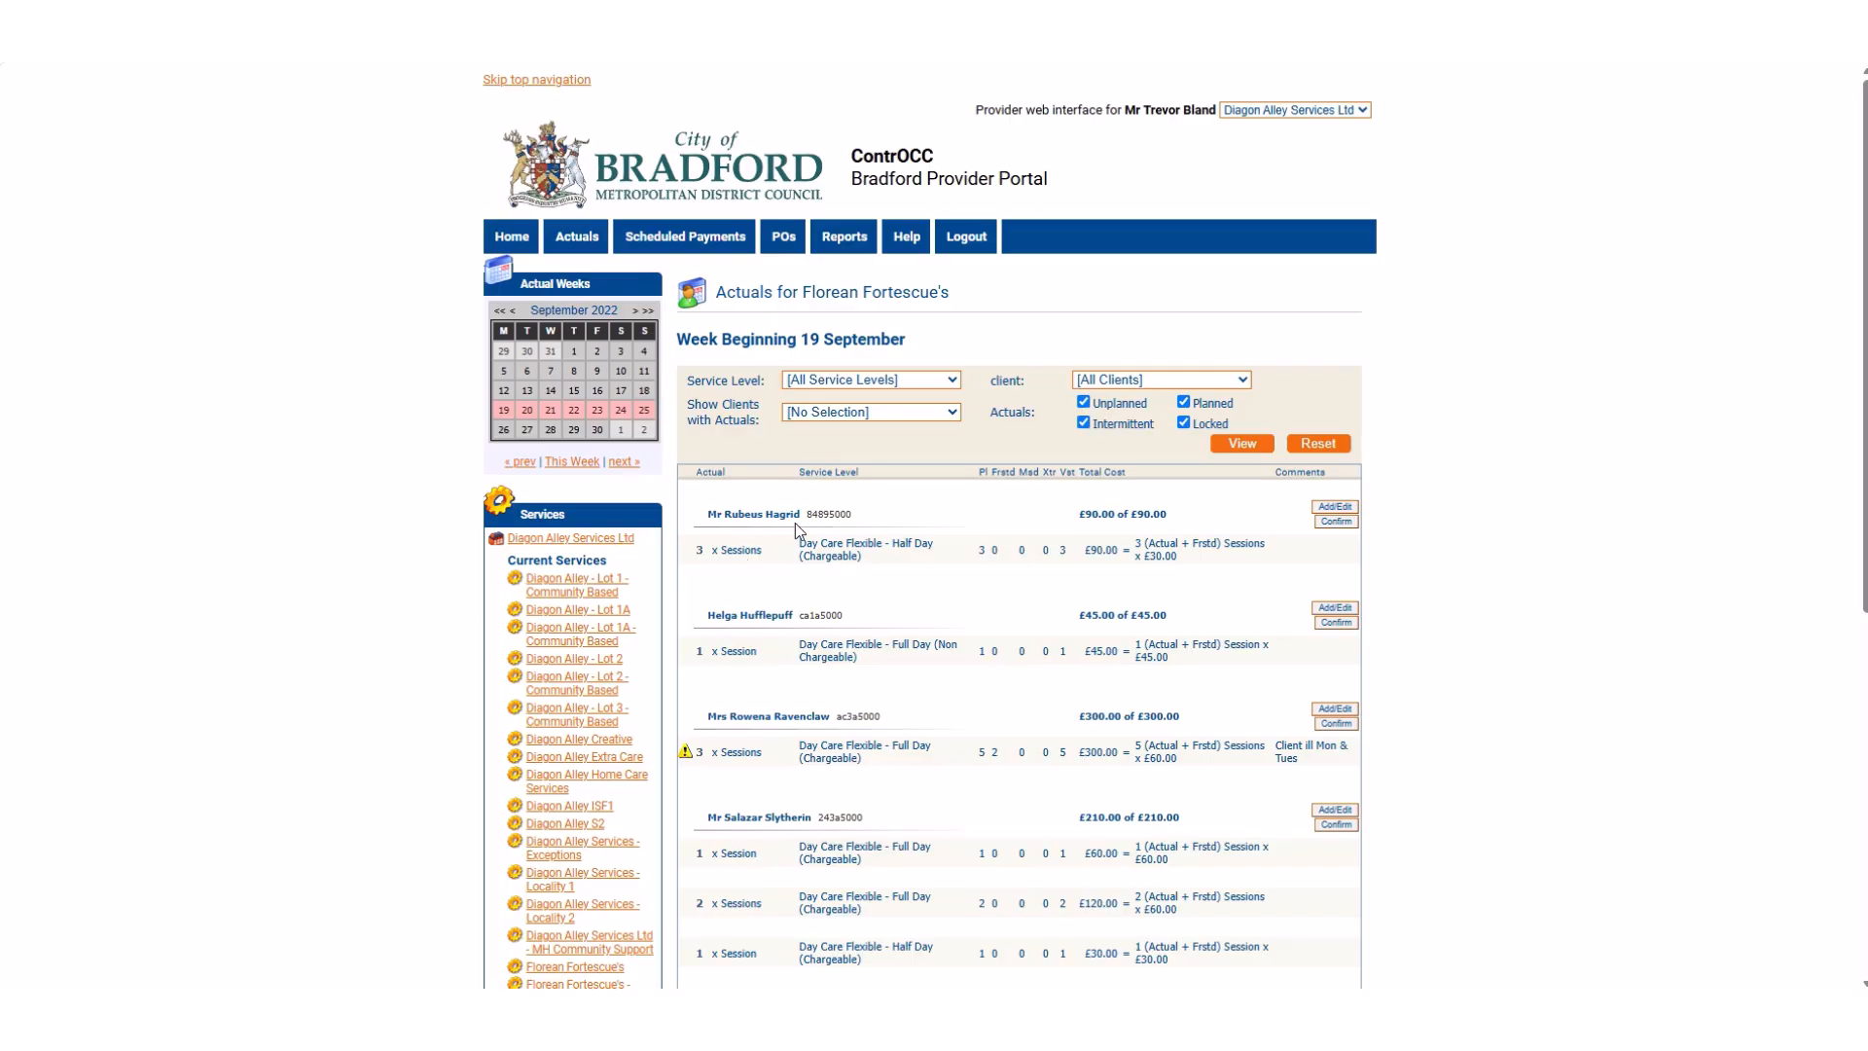
# Open the actuals of the first client in the list for editing and check the week beginning date.
pyautogui.moveTo(800, 515); pyautogui.dragTo(757, 520)
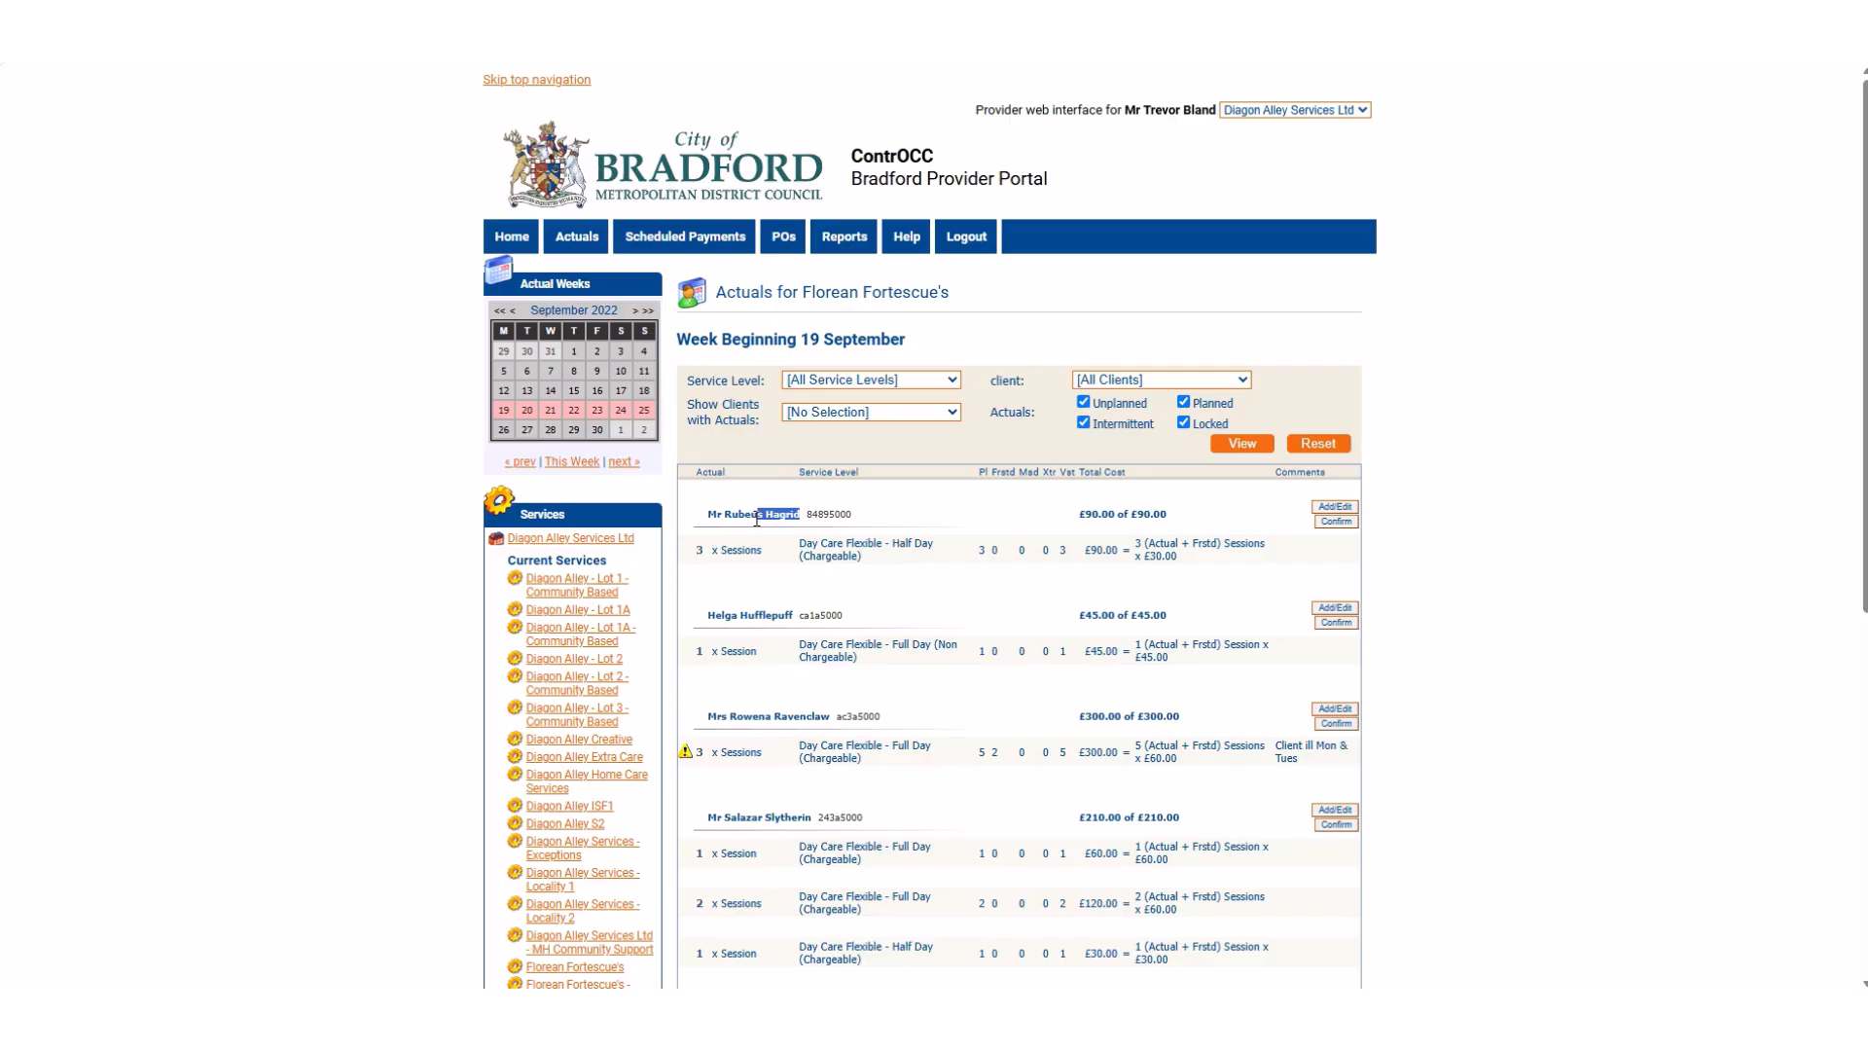
pyautogui.click(1199, 519)
pyautogui.click(1331, 508)
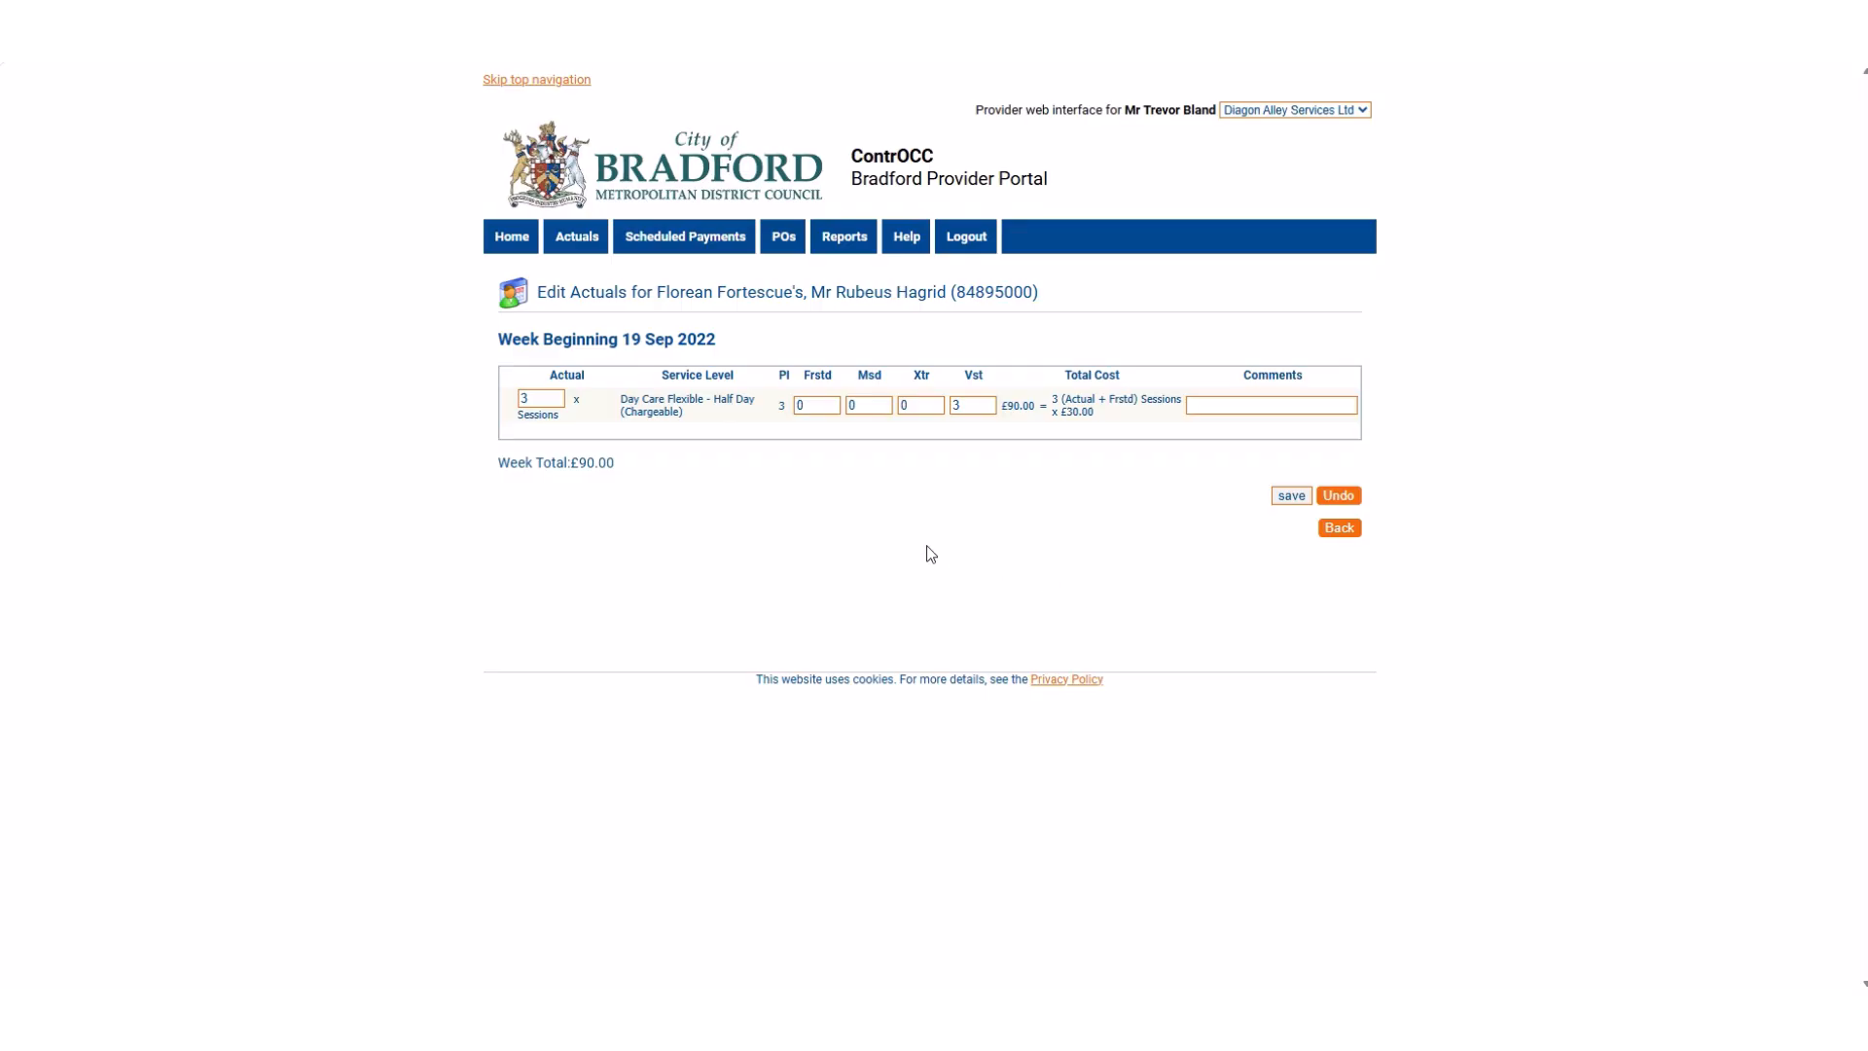
pyautogui.moveTo(730, 340); pyautogui.dragTo(619, 346)
pyautogui.click(750, 352)
# Set the actual sessions to 0 and the Msd quantity to 3 on the half-day day care line.
pyautogui.click(543, 402)
pyautogui.press('BackSpace')
pyautogui.click(543, 403)
pyautogui.write('0')
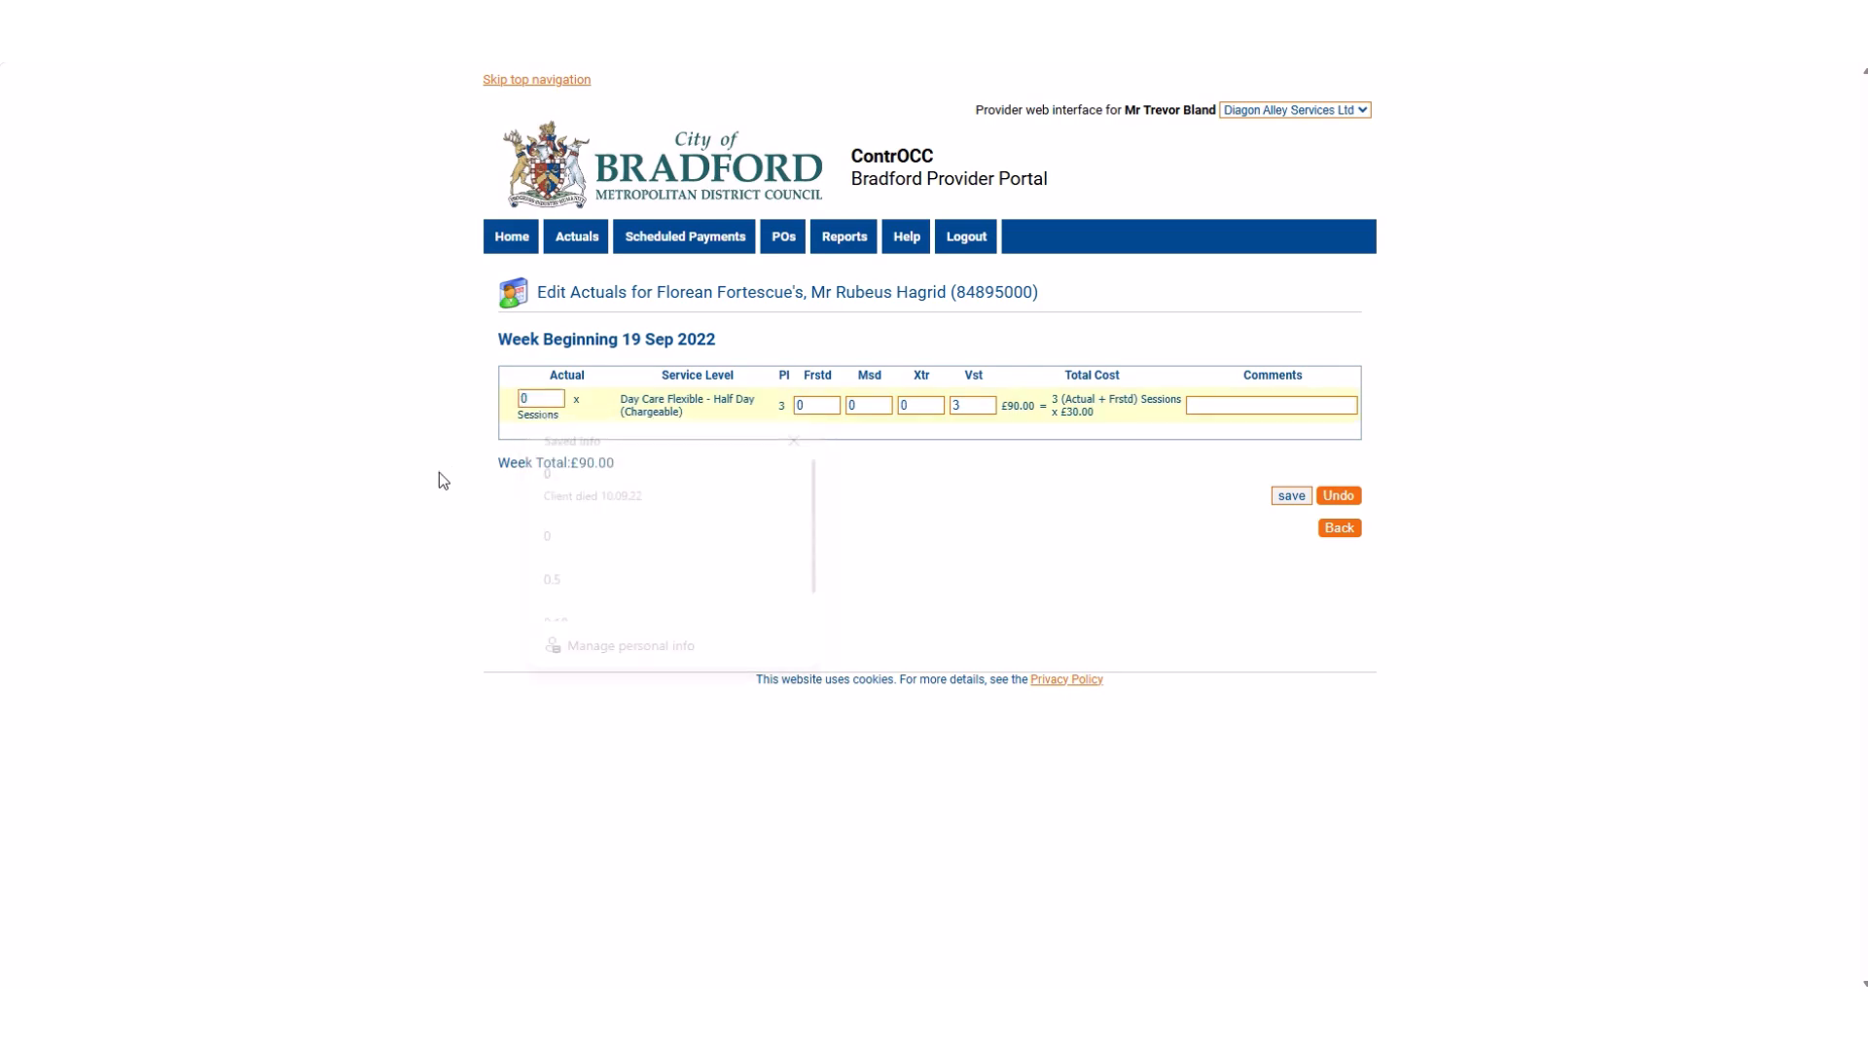
pyautogui.click(862, 407)
pyautogui.press('BackSpace')
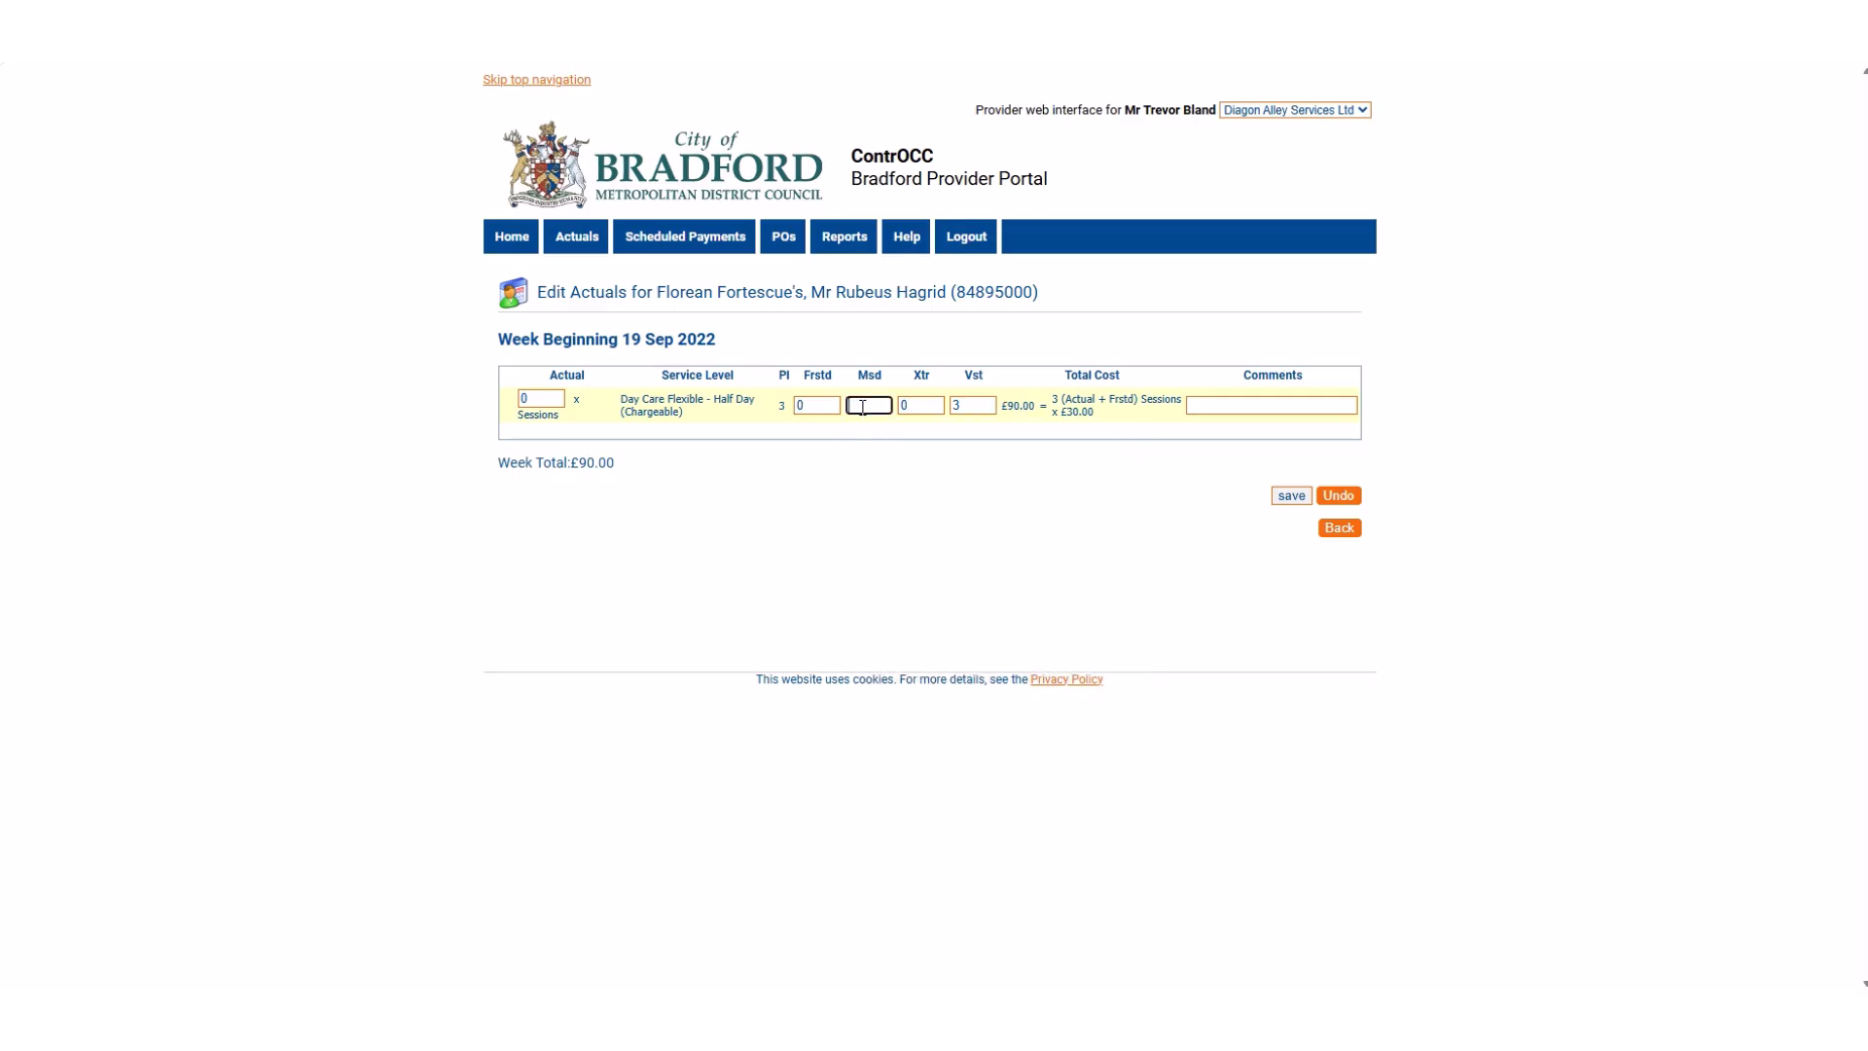
pyautogui.write('3')
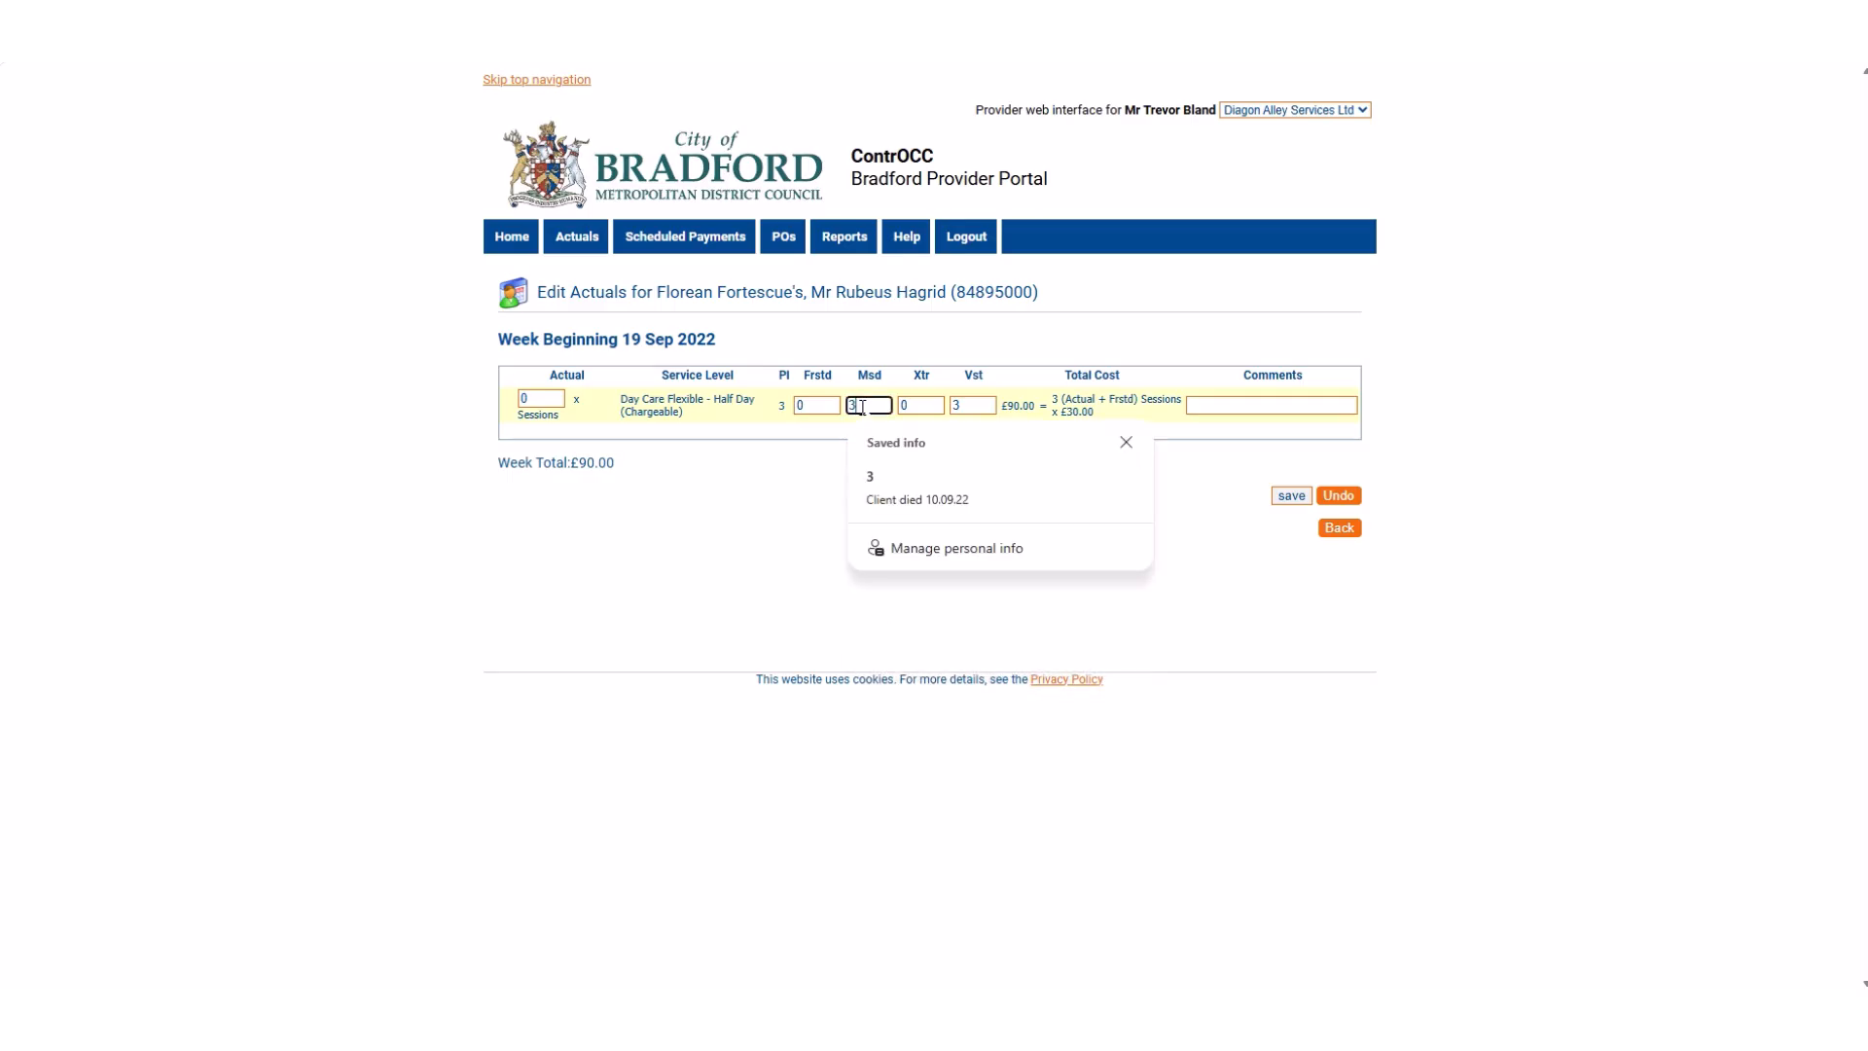
pyautogui.click(820, 476)
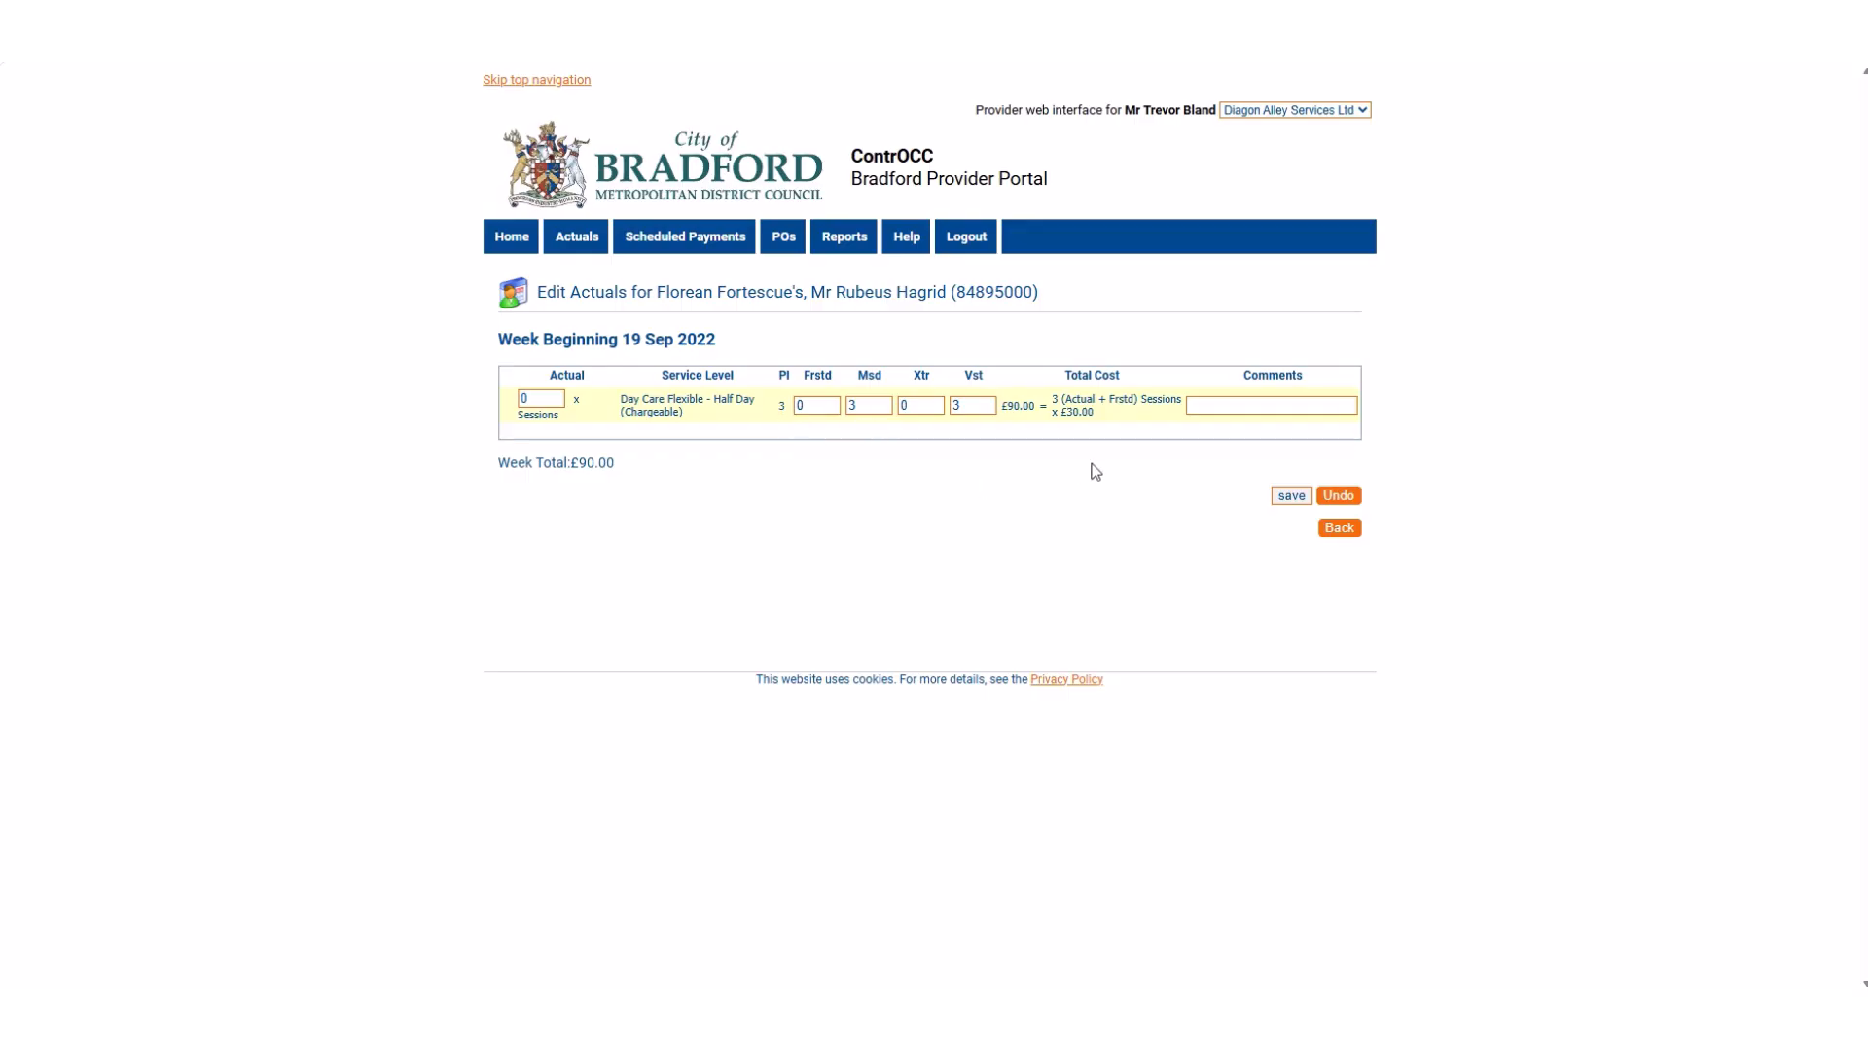
# Save the half-day day care line with the comment "Client died 10.09.22" and check the week total.
pyautogui.click(1202, 408)
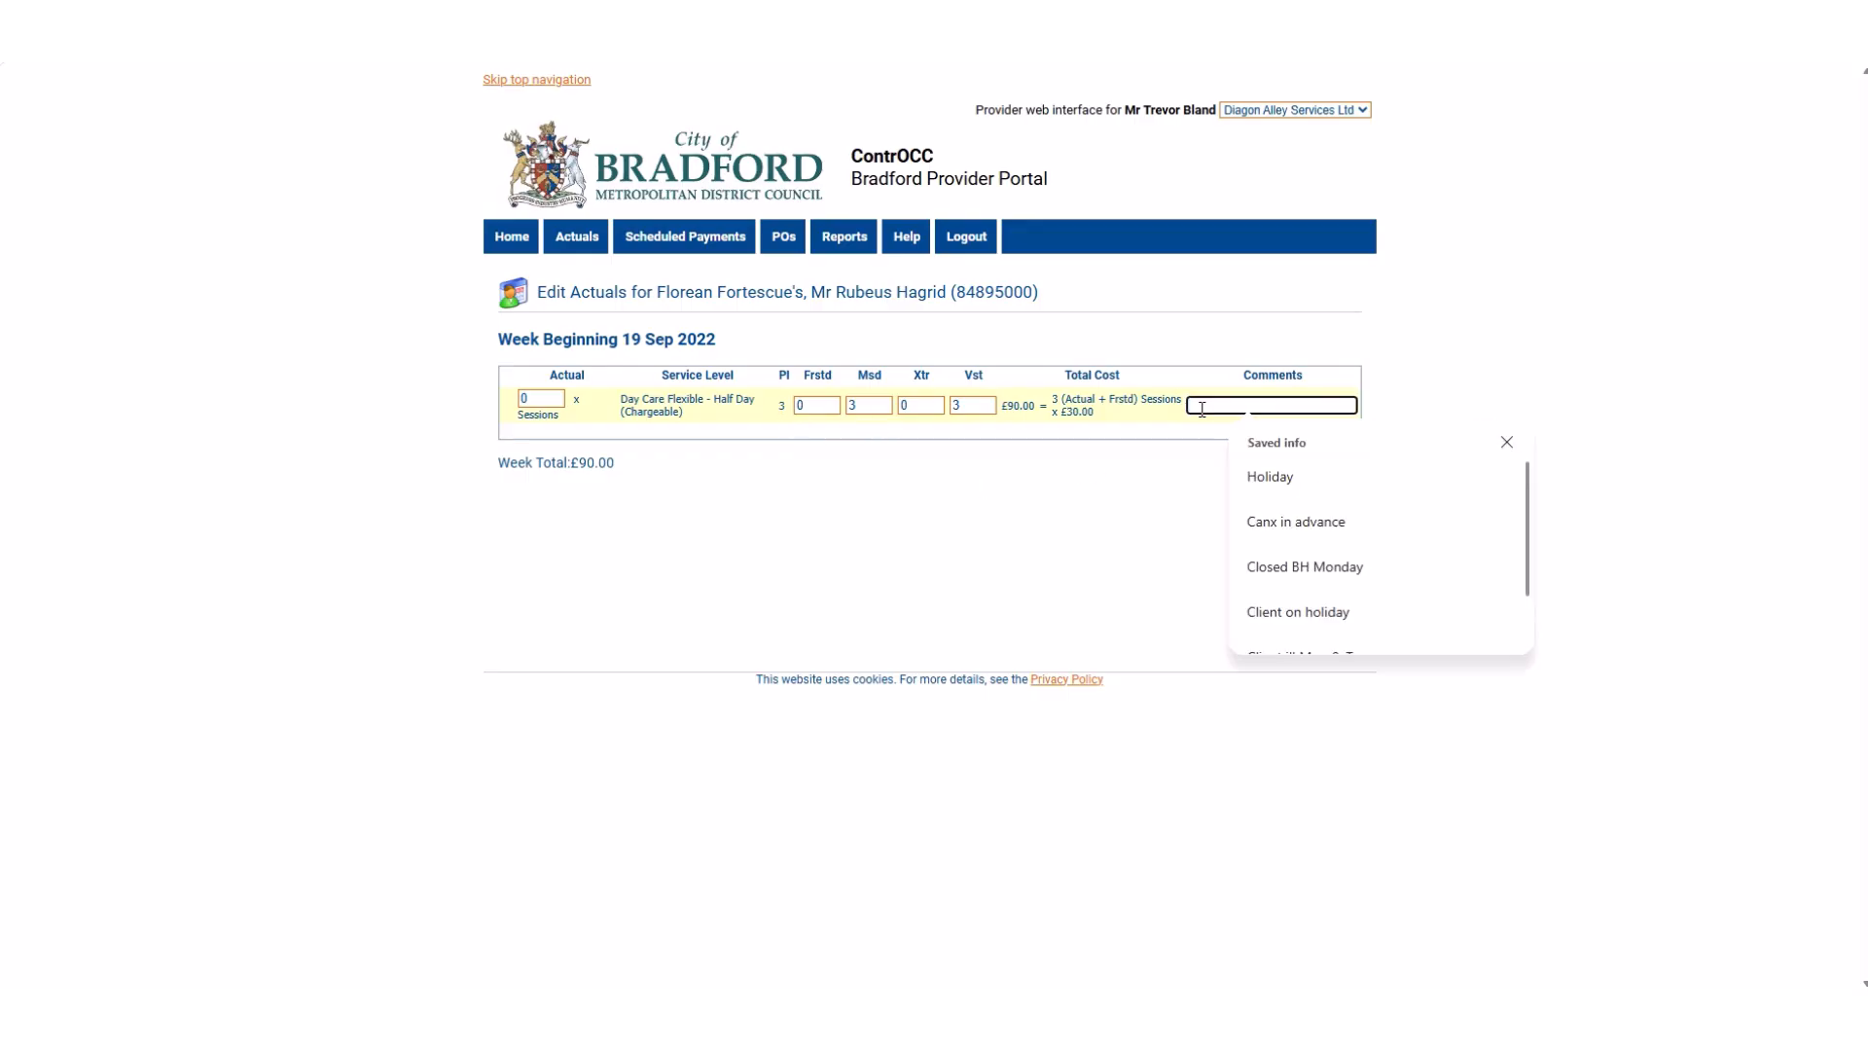
pyautogui.write('cliEN')
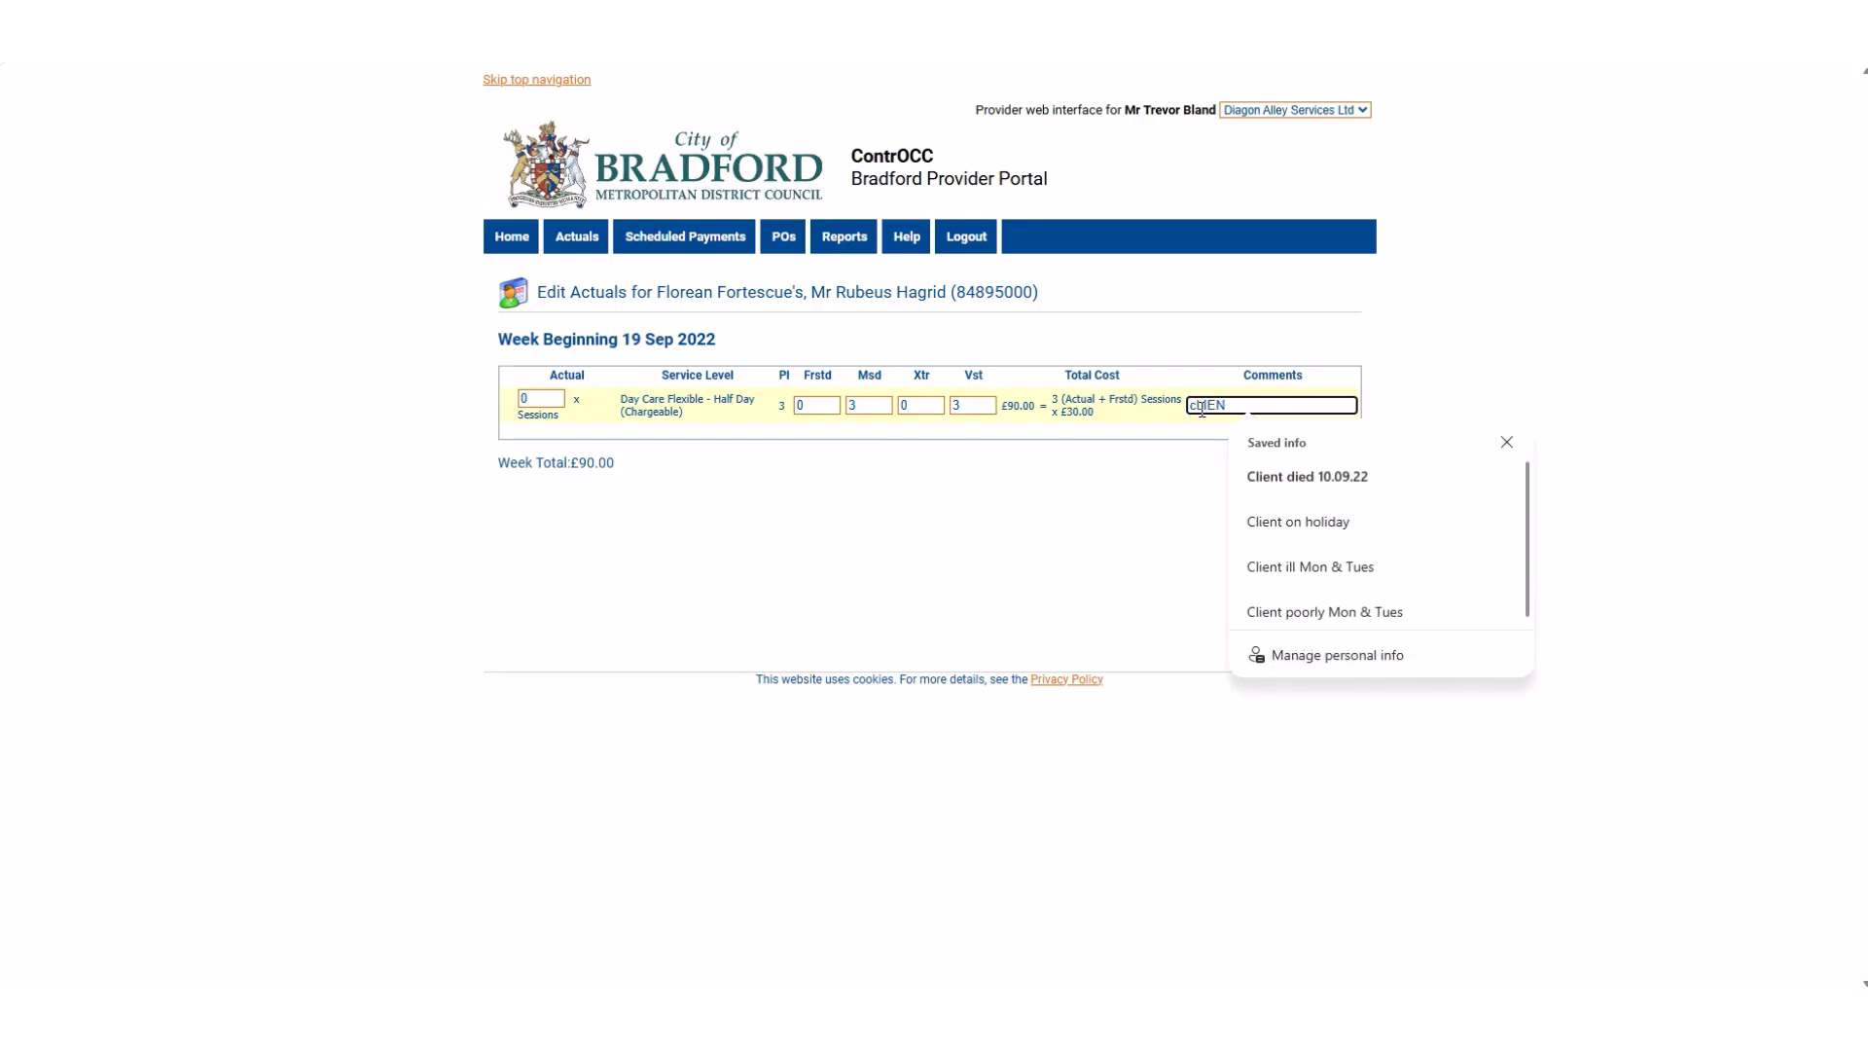
pyautogui.press('Down')
pyautogui.press('Return')
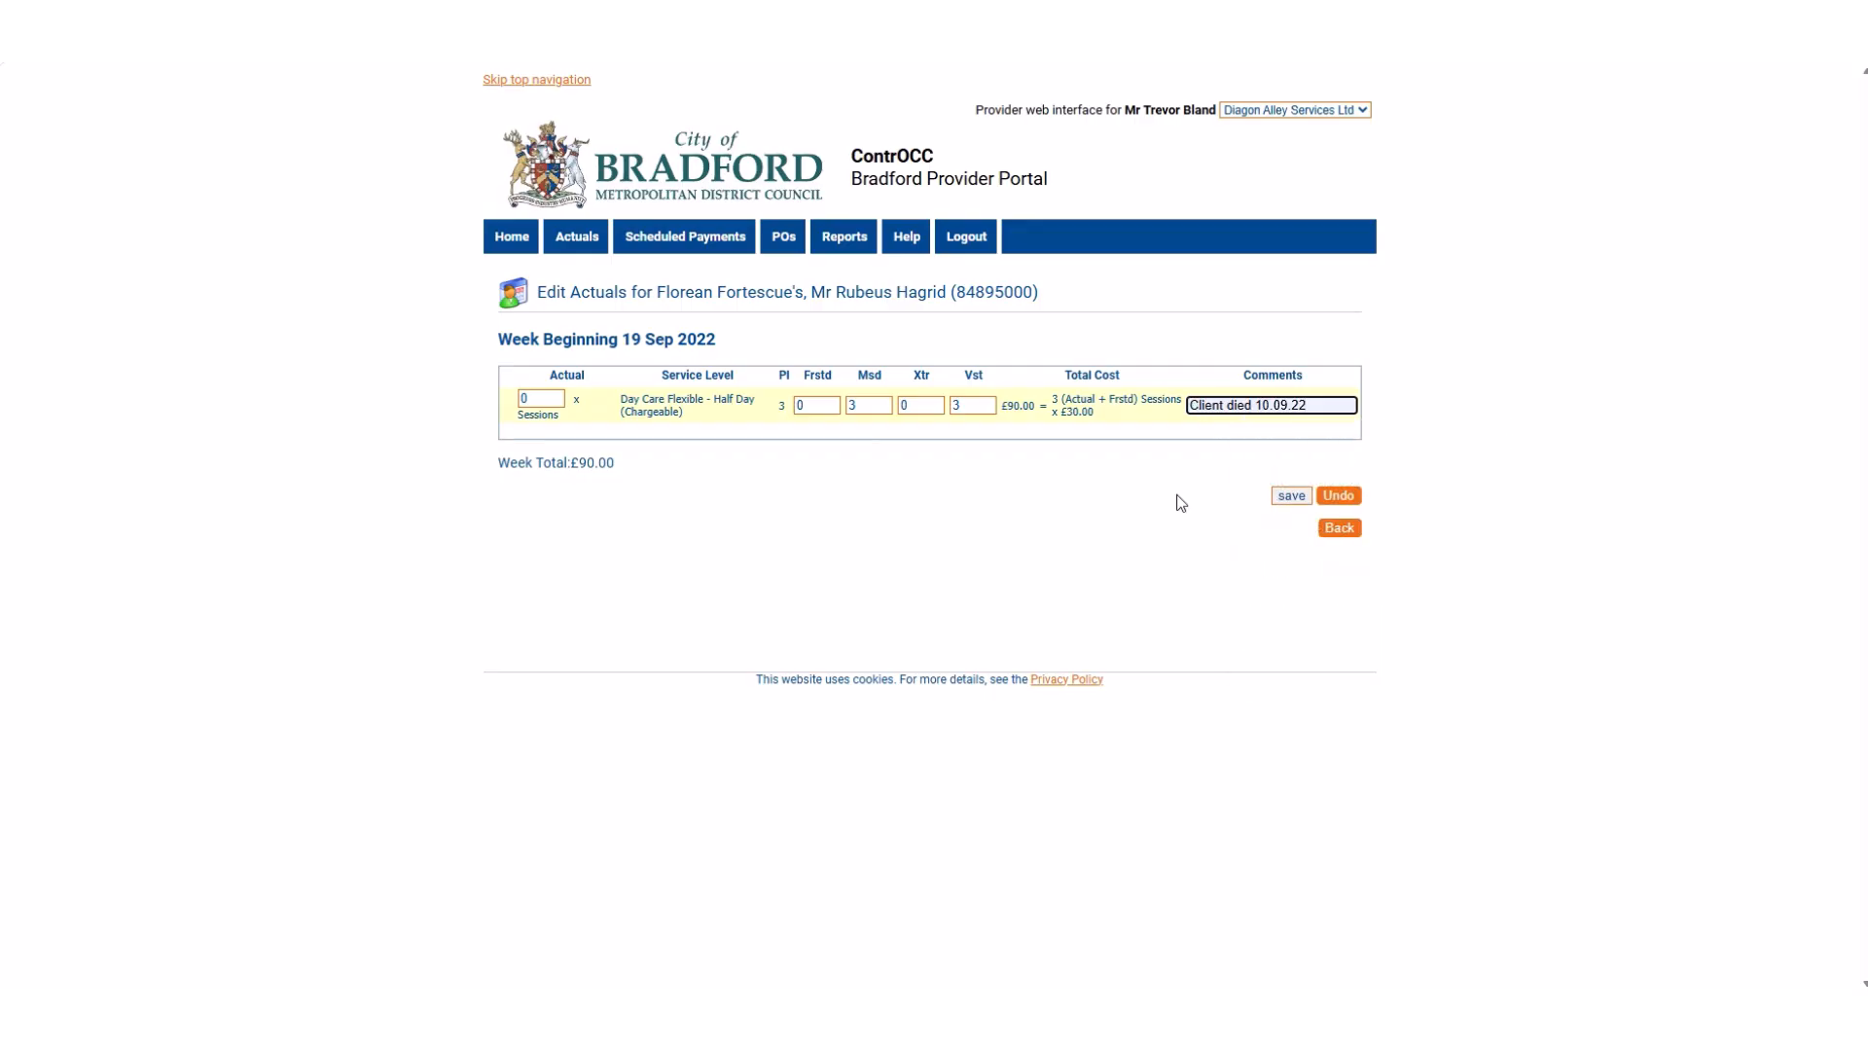
pyautogui.click(1287, 498)
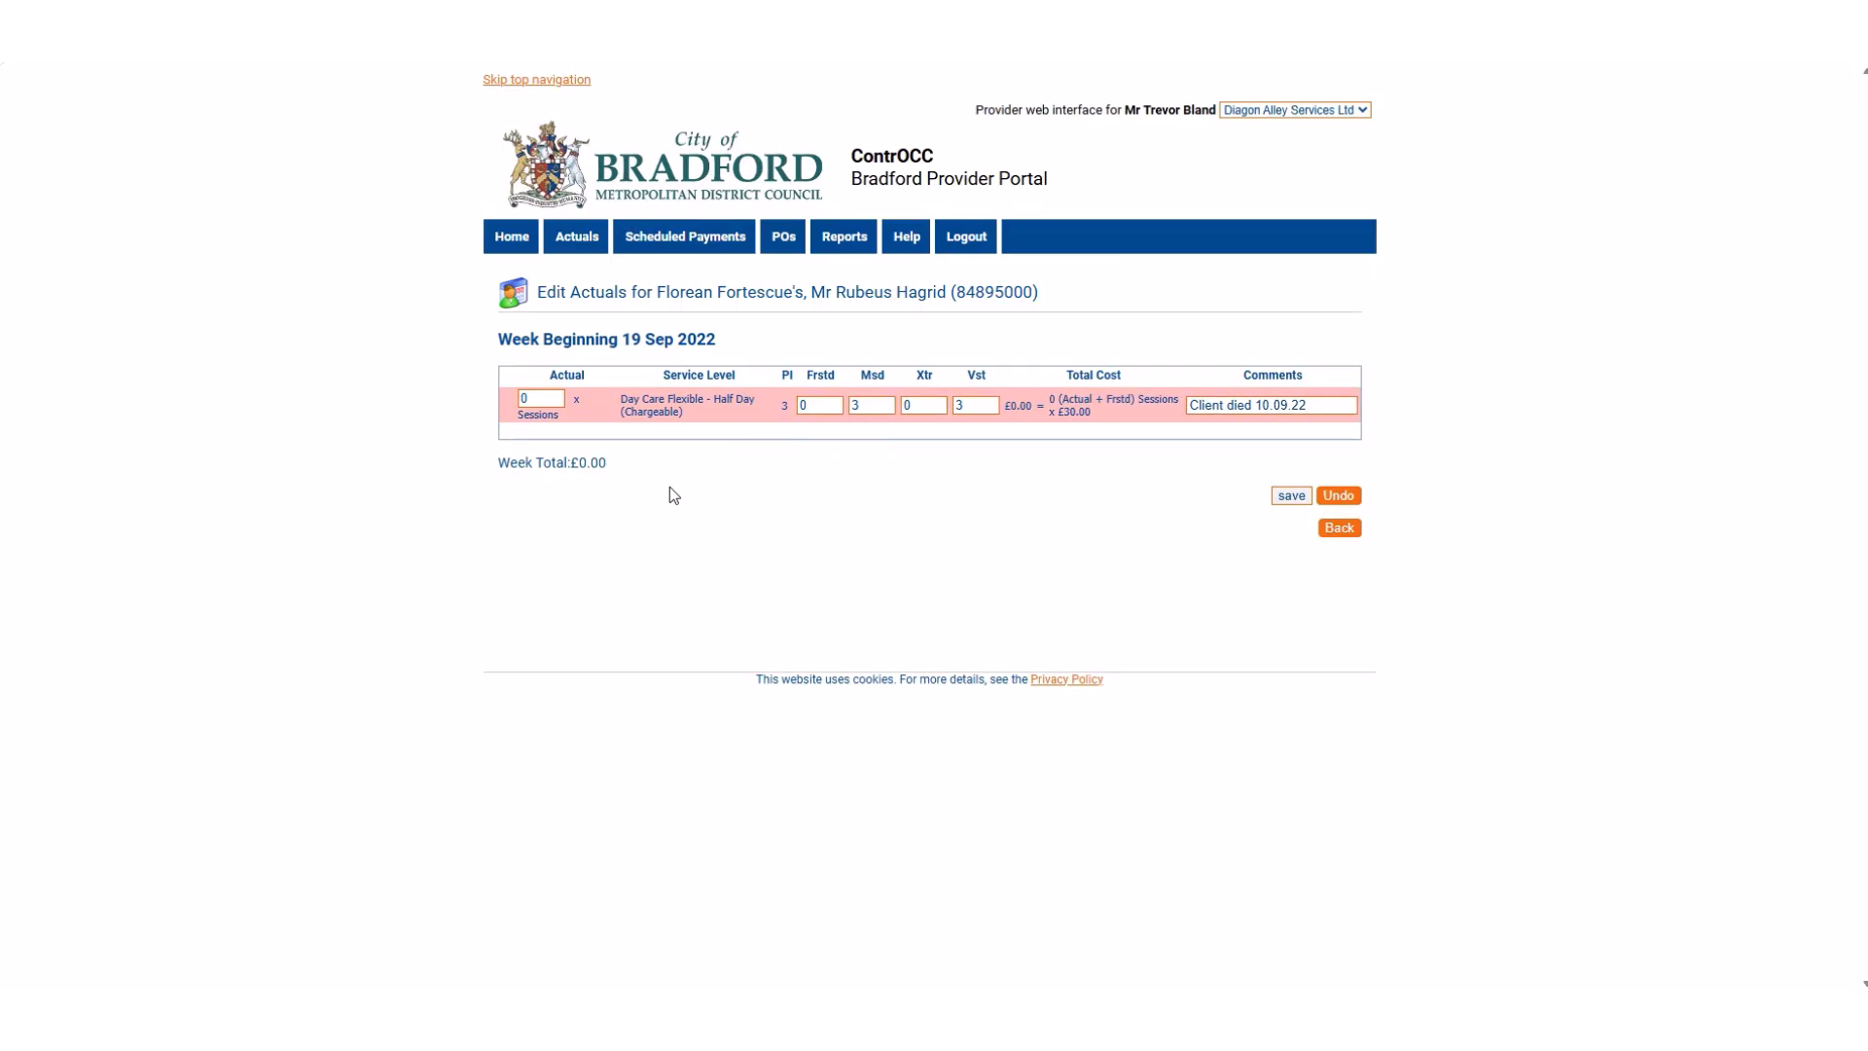
pyautogui.moveTo(621, 466); pyautogui.dragTo(572, 465)
pyautogui.click(648, 461)
# Return to the weekly actuals list and confirm the actuals for all clients of the service.
pyautogui.click(1343, 529)
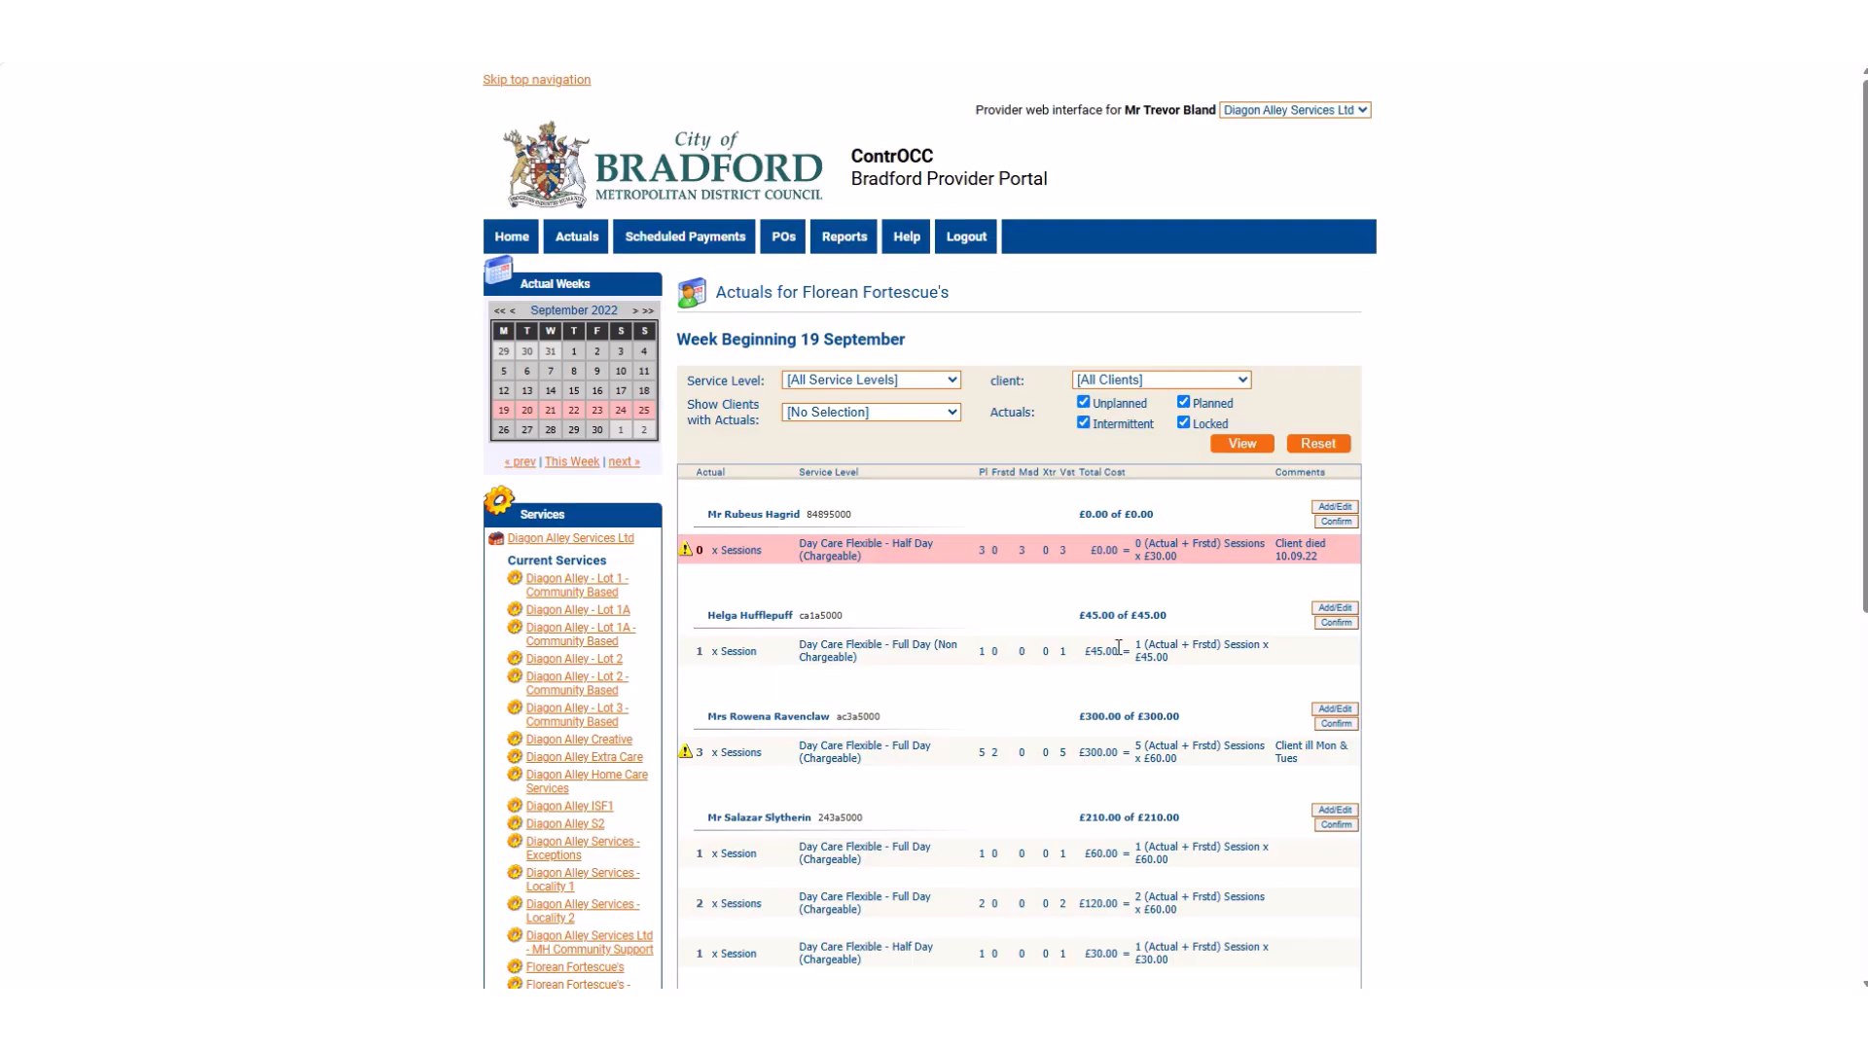
pyautogui.scroll(-6, 1118, 647)
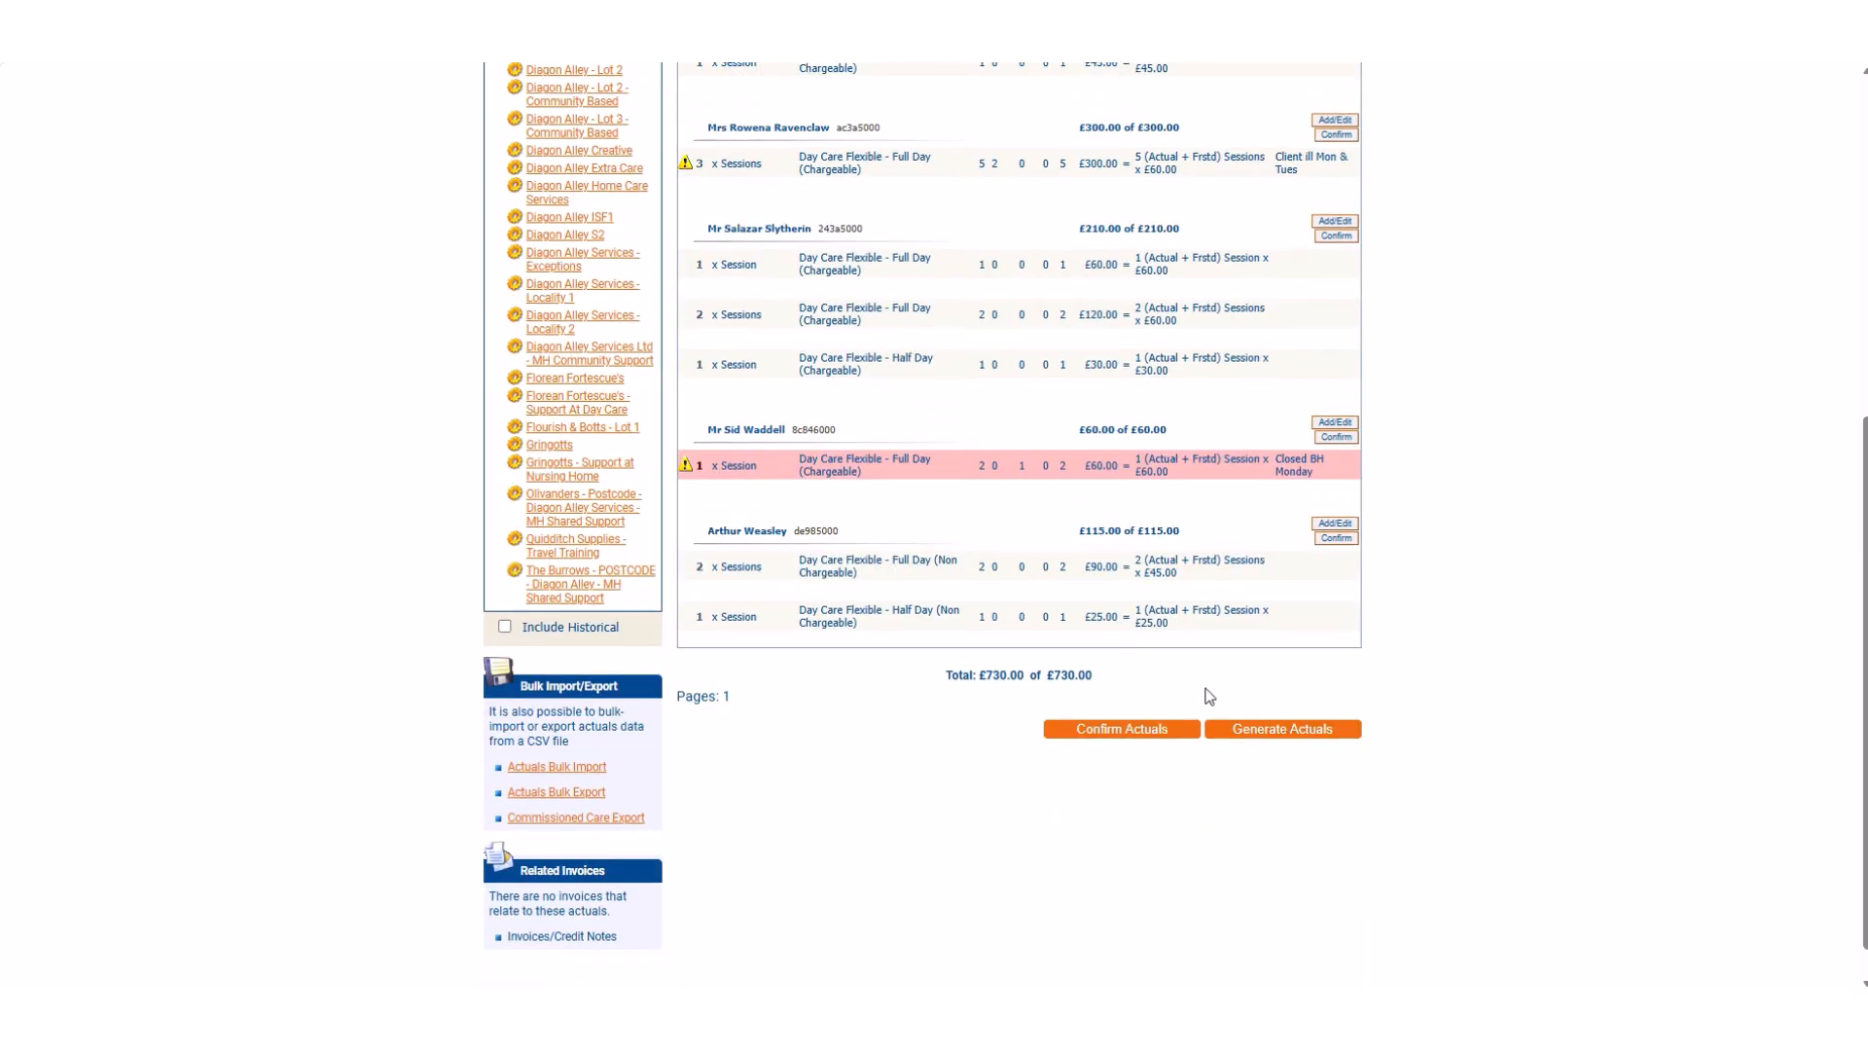
pyautogui.click(1124, 729)
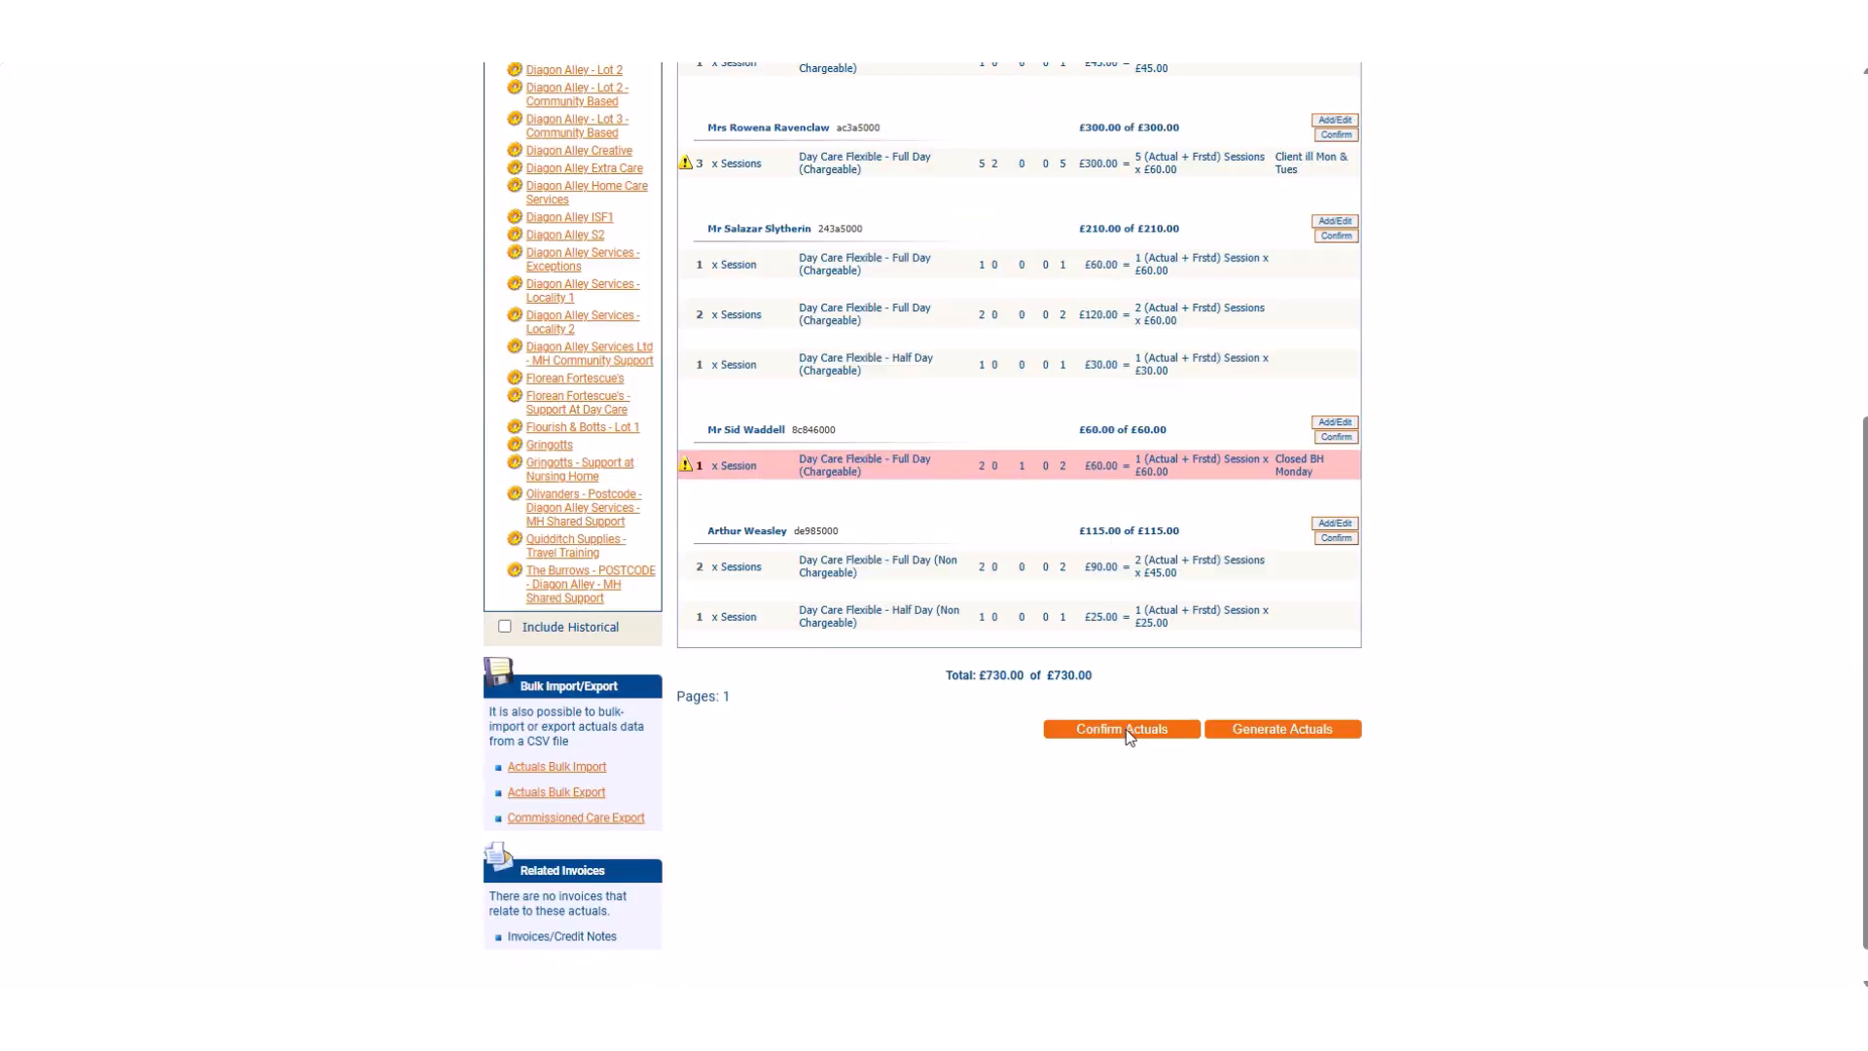